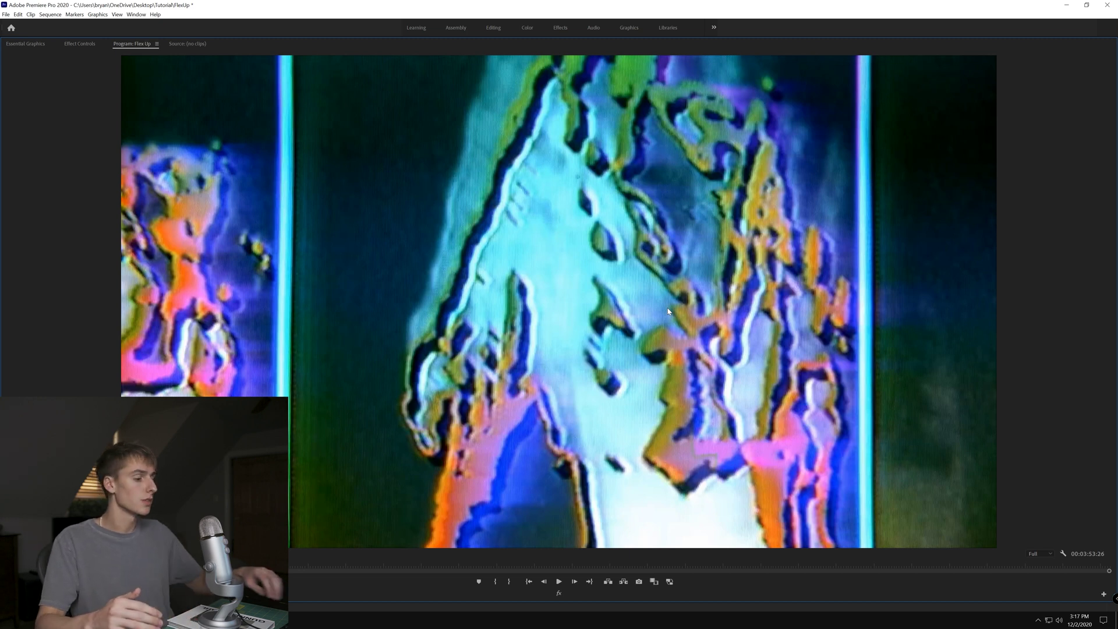
- Play the short clip at the far end of the Flex Up sequence
key("space")
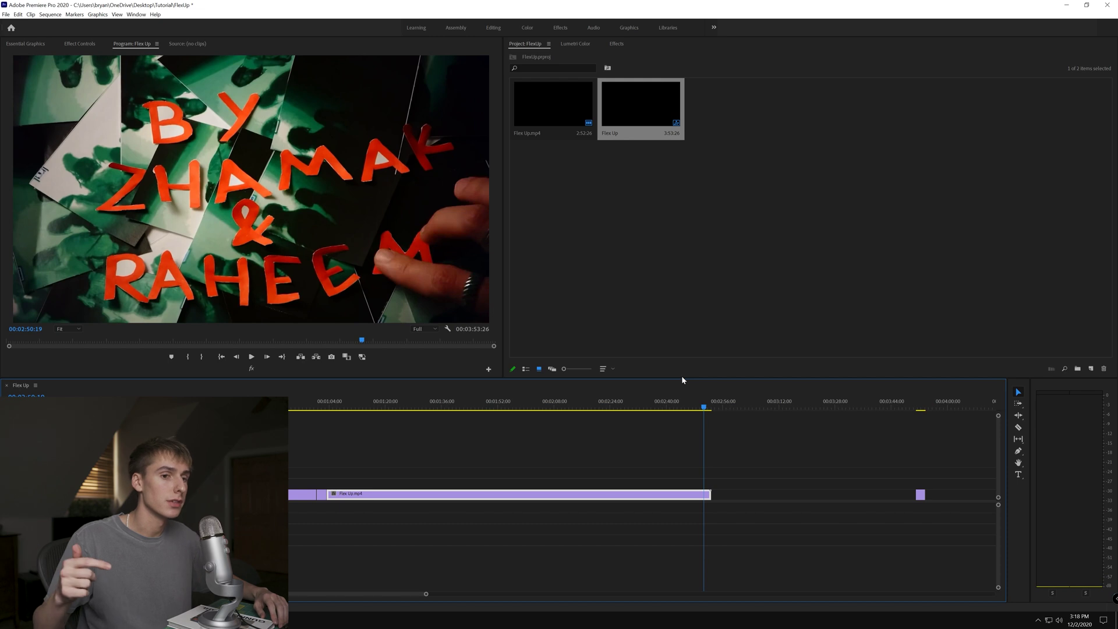
left_click_drag(426, 593, 355, 606)
left_click(901, 407)
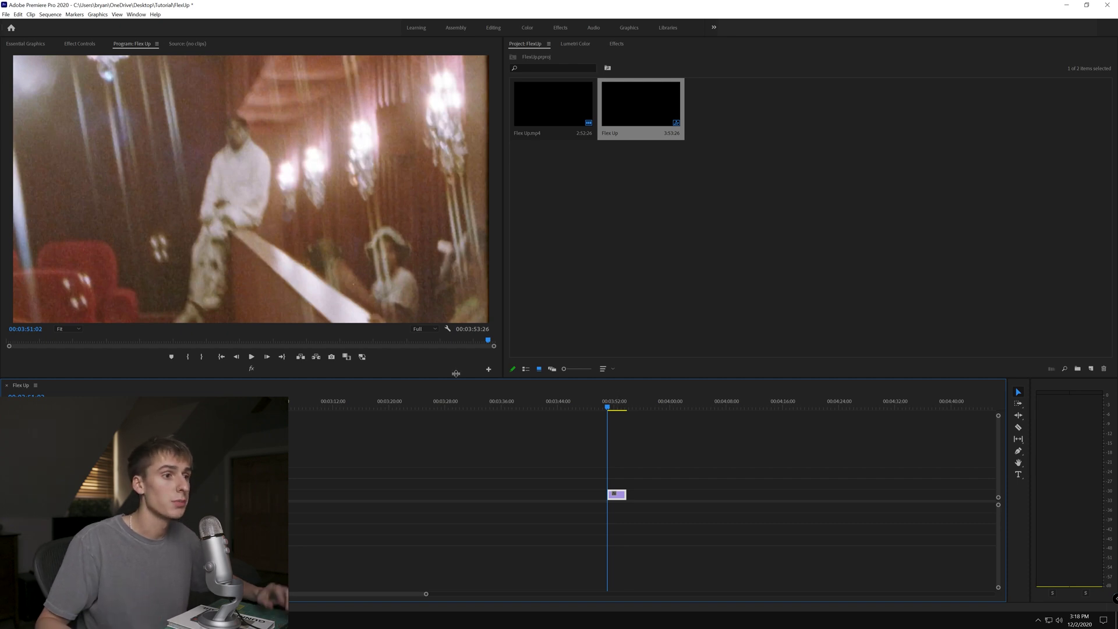
key("space")
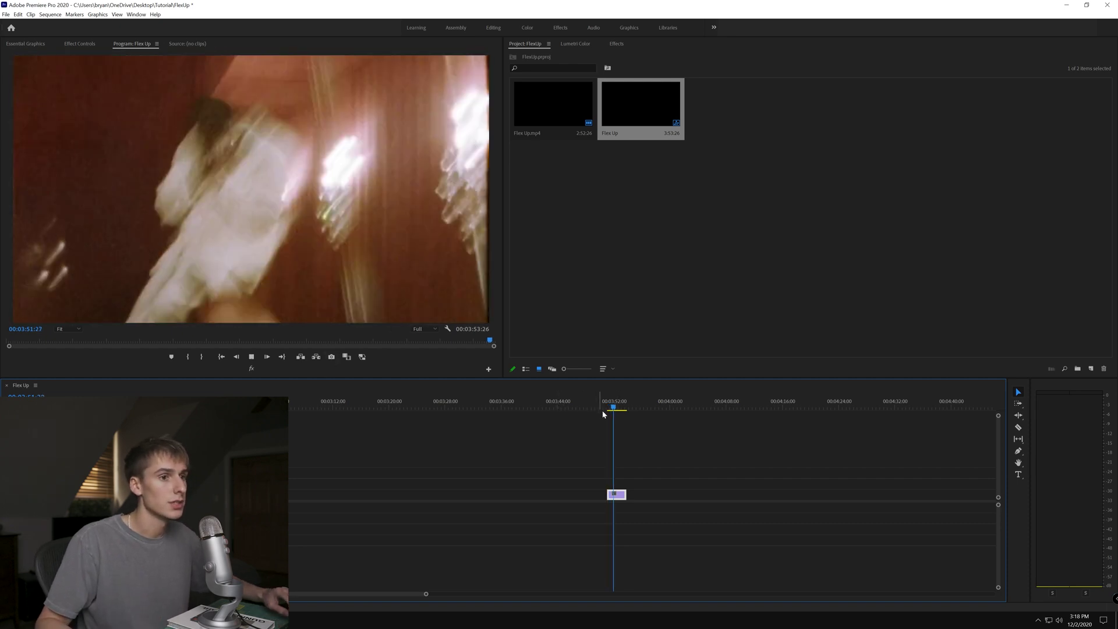
- Stop on a frame of the short end clip and view the Export Frame option and the Program monitor's button editor
left_click(615, 407)
left_click(331, 356)
key("Escape")
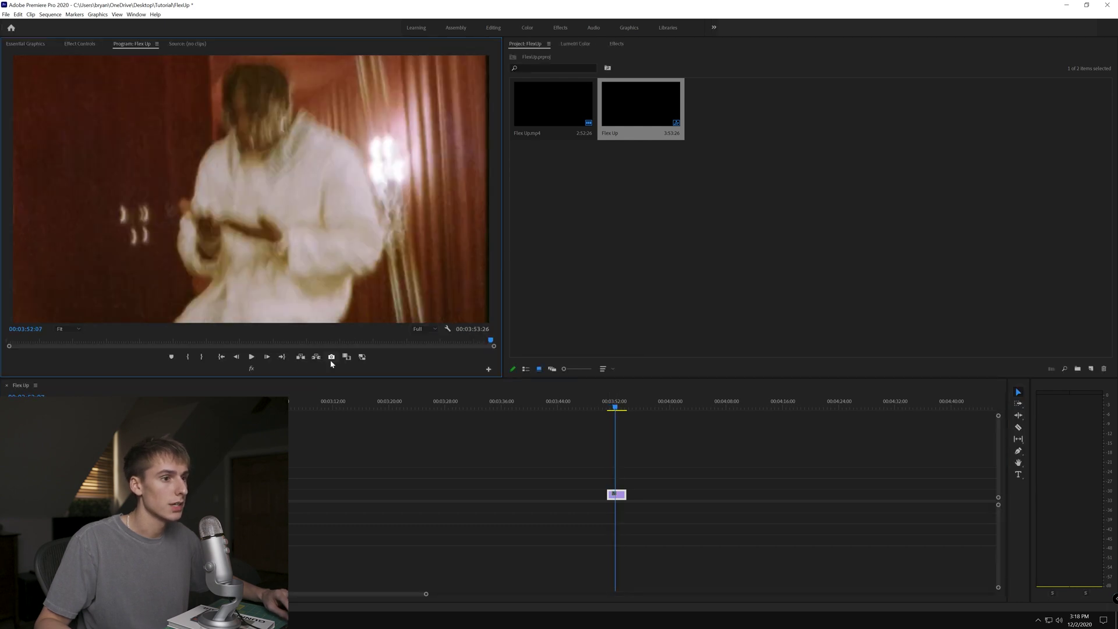
left_click(488, 369)
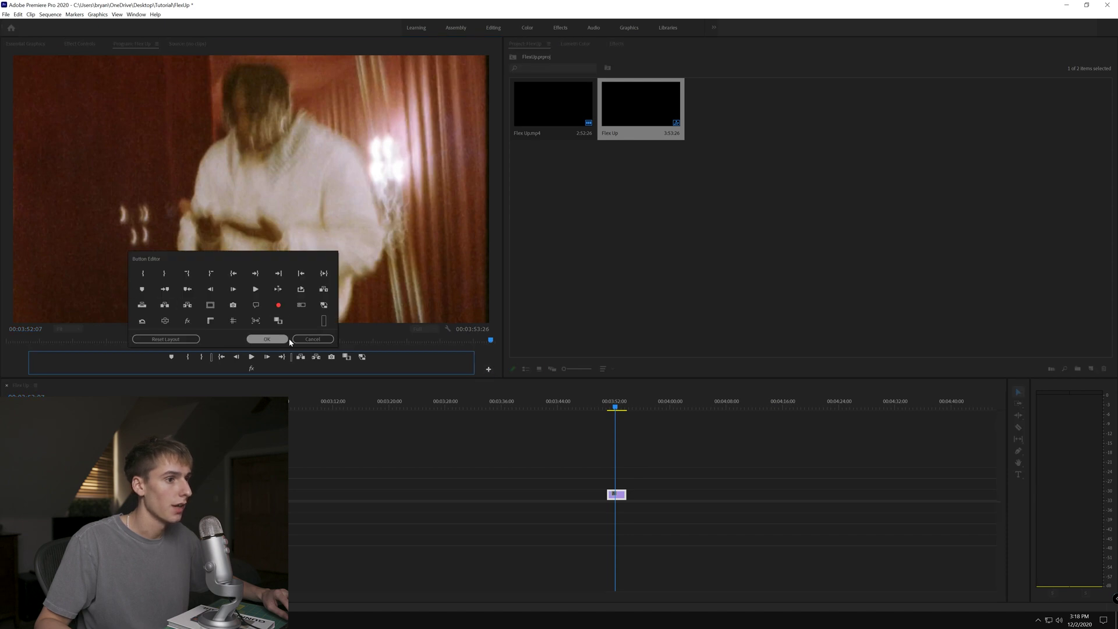
left_click(313, 338)
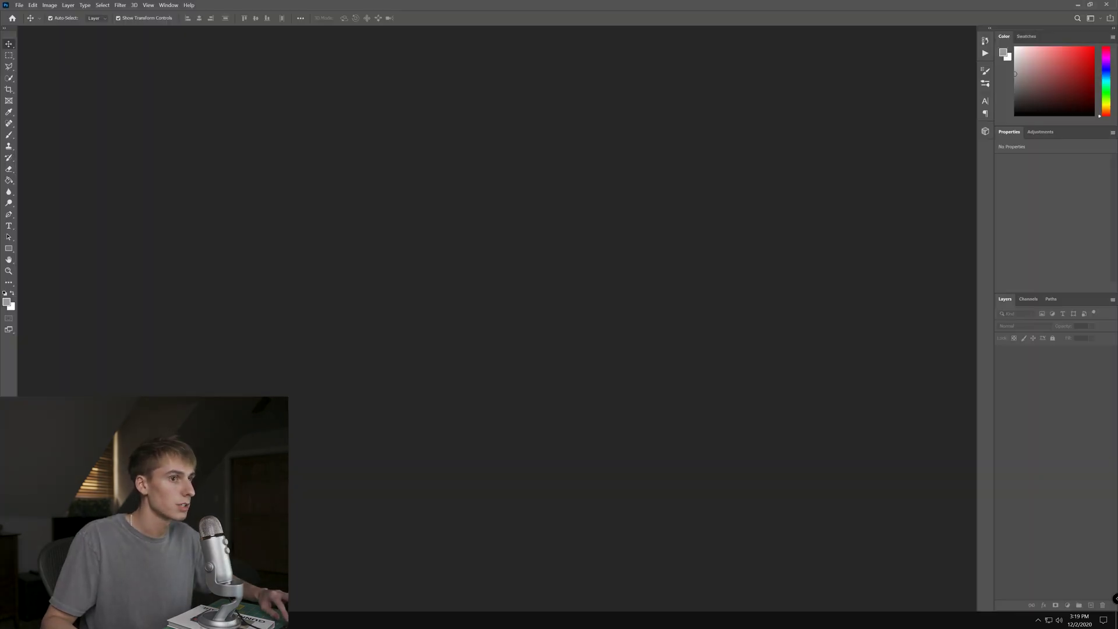
- Switch to Photoshop and create a 1920 × 1080 pixel document named mainPaper at 300 pixels/inch with a transparent background
left_click(19, 5)
left_click(30, 12)
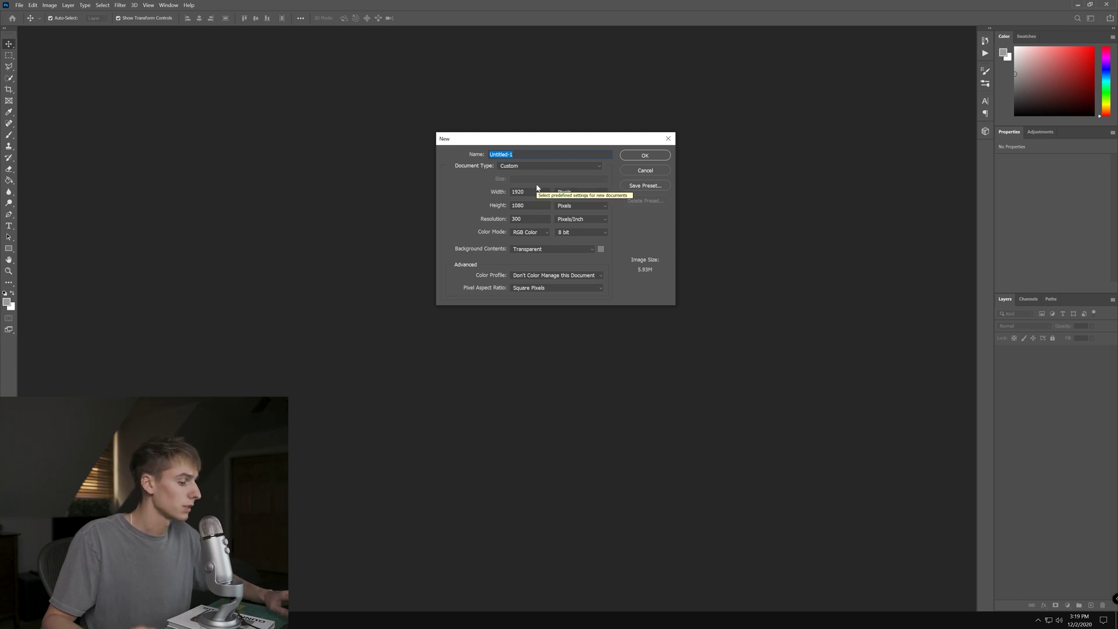
type("mainPa")
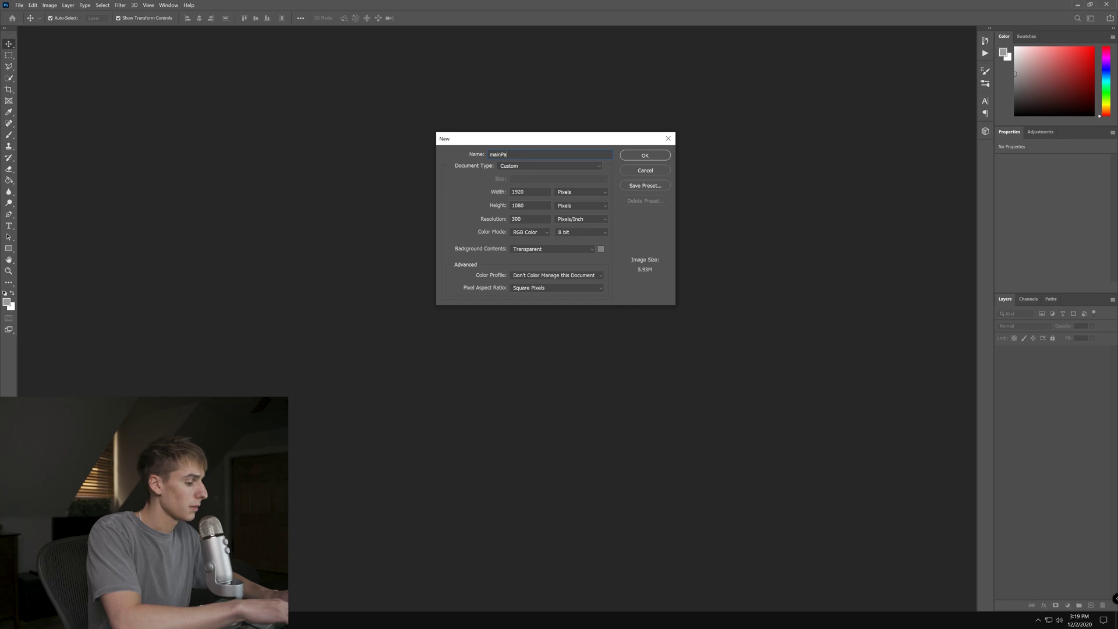
type("per")
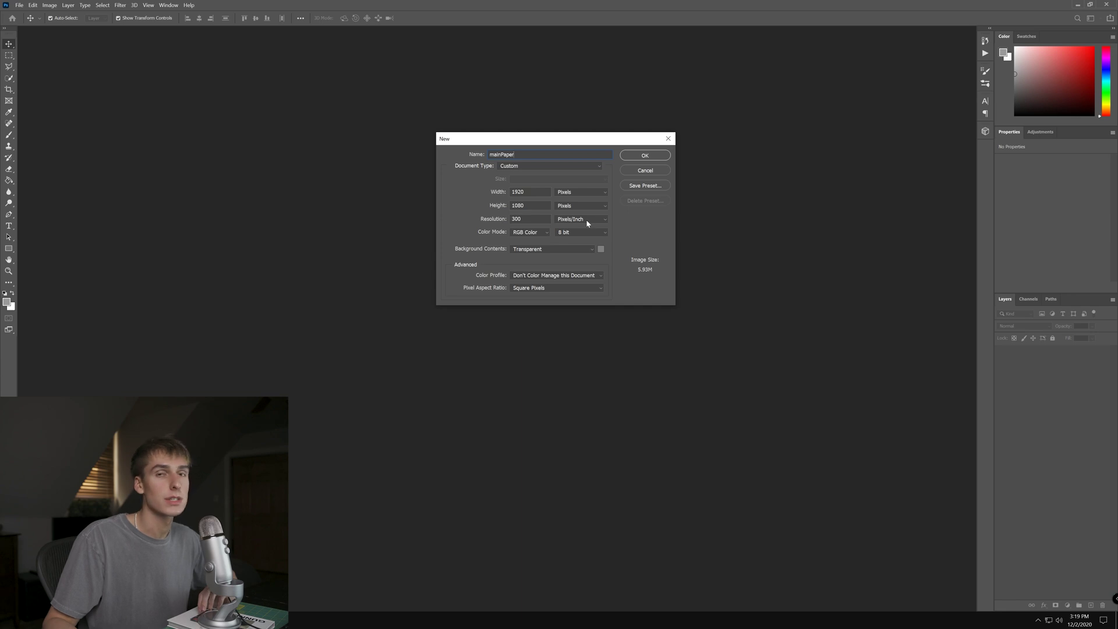
left_click(645, 156)
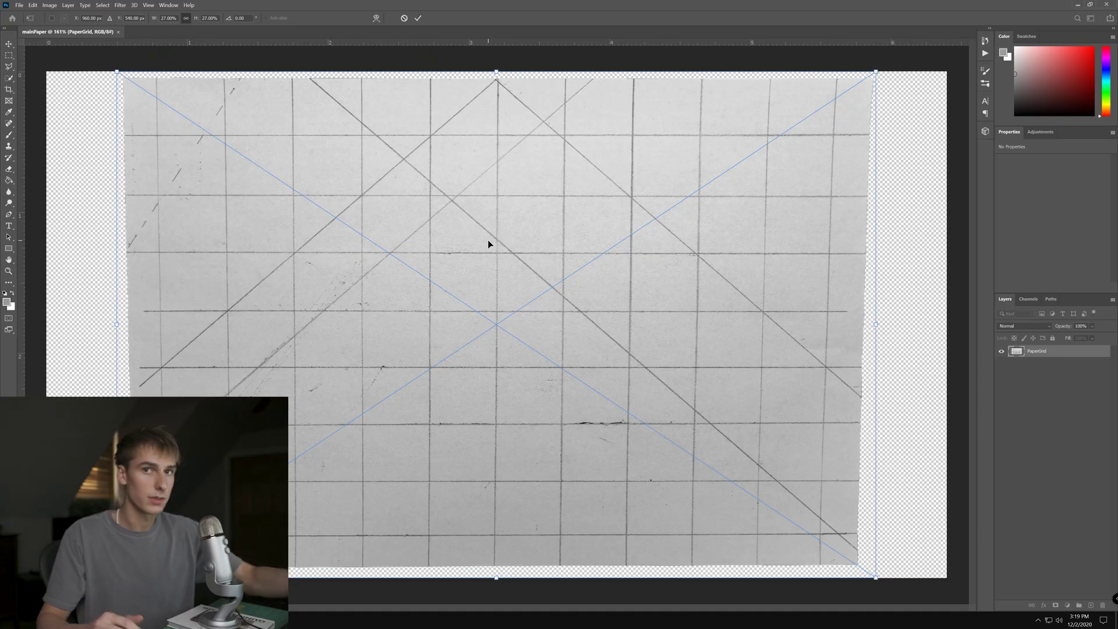
- Place the PaperGrid texture in the document and the video still 1.png above it
key("Return")
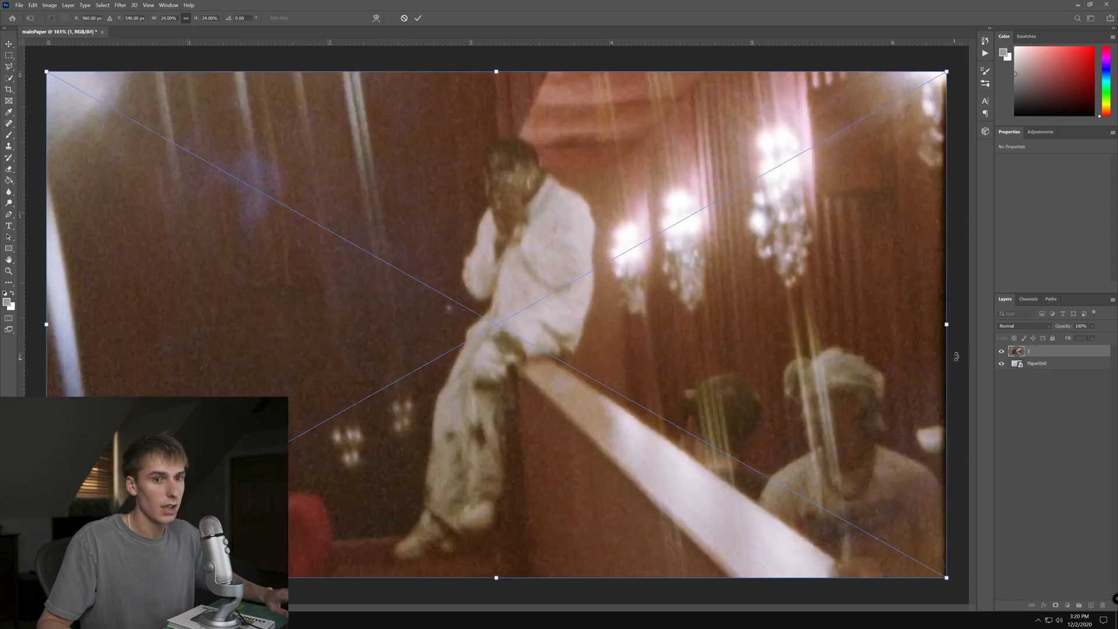
key("Return")
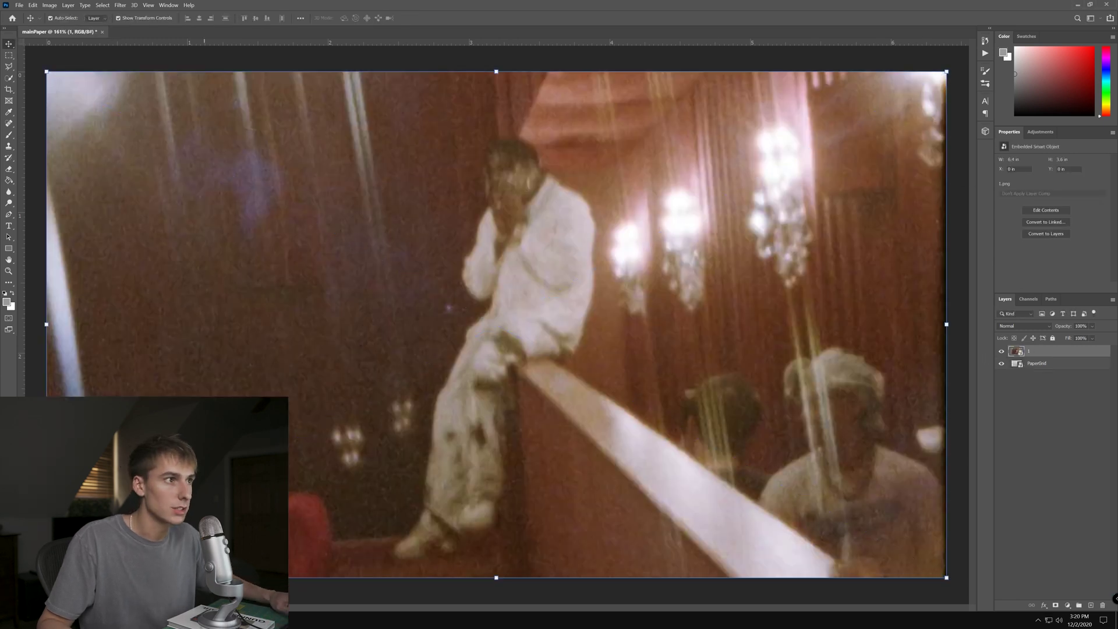
- Clip image layer 1 to the PaperGrid layer and set its blend mode to Hard Light
right_click(1047, 358)
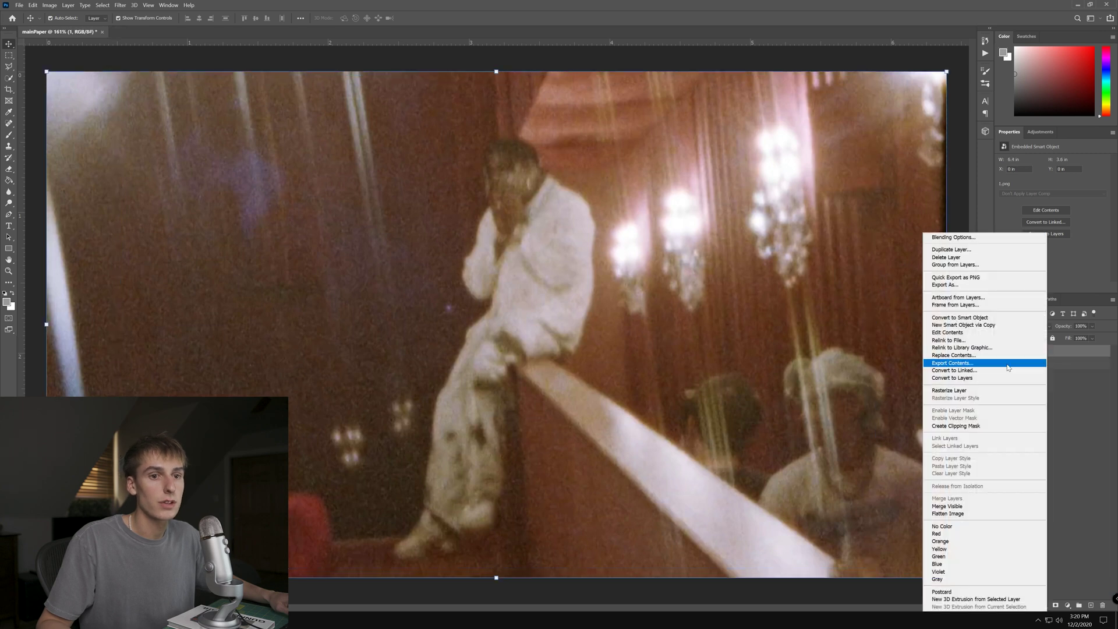
left_click(978, 427)
left_click(941, 411)
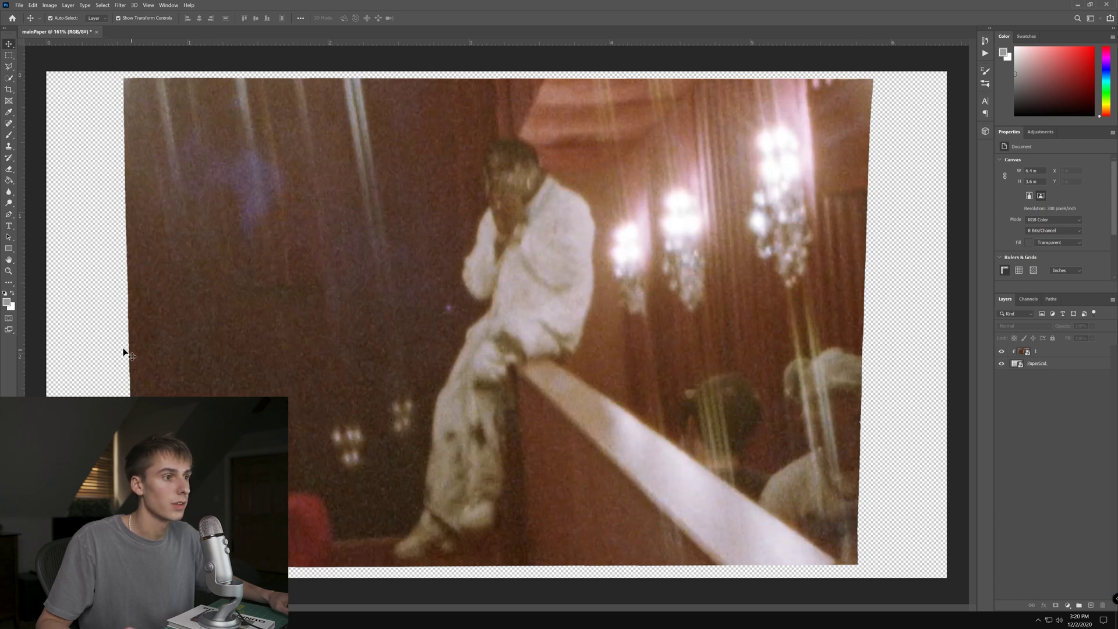
left_click(1040, 351)
left_click(1051, 328)
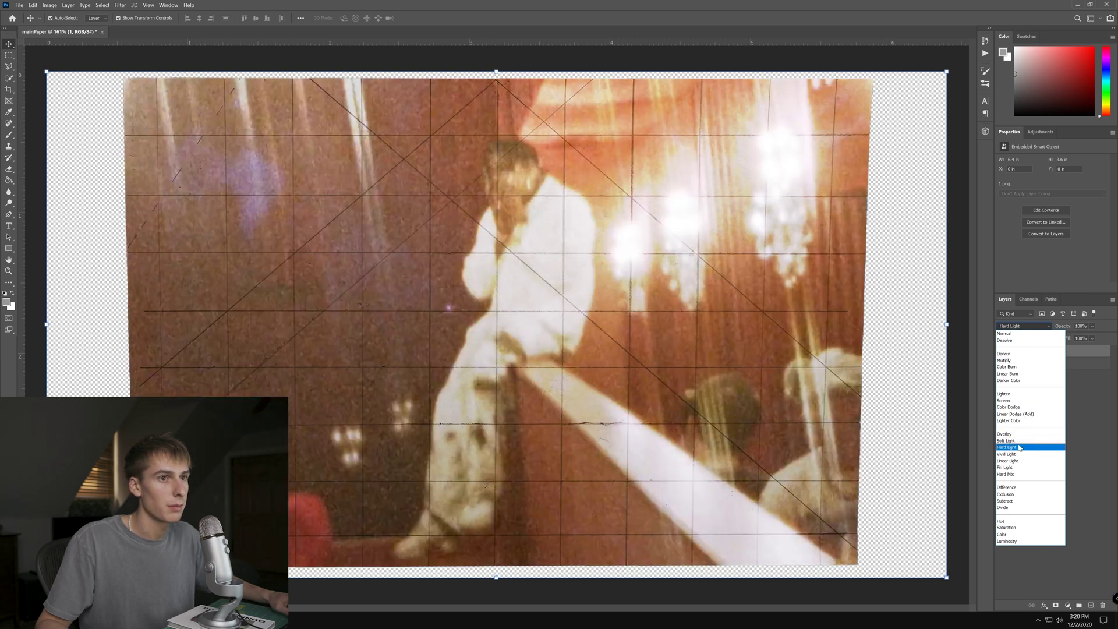
left_click(1019, 447)
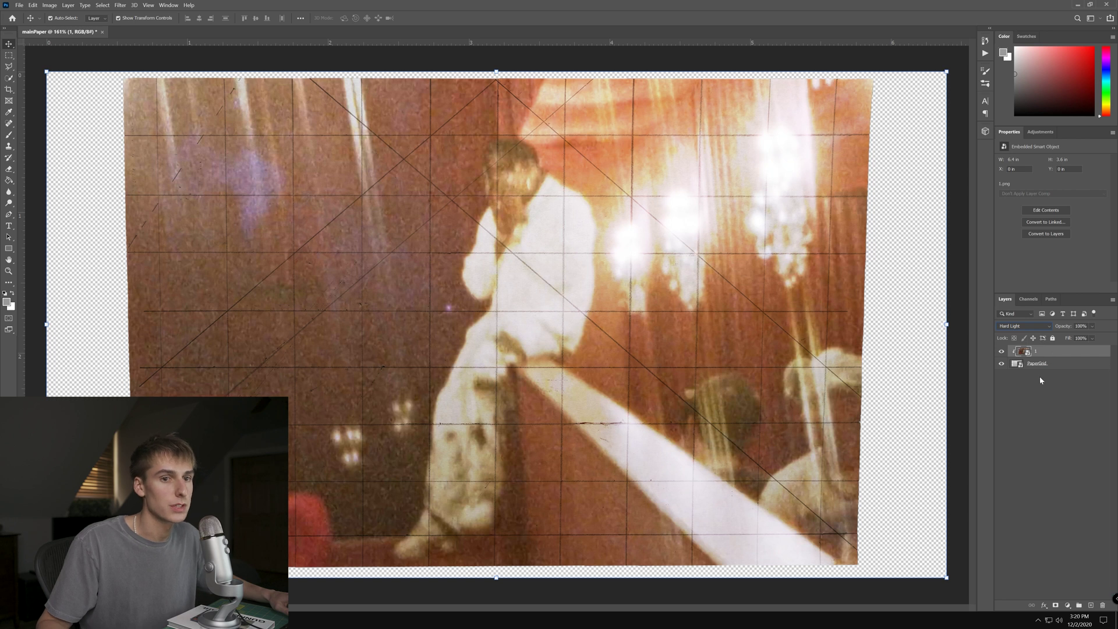
- Add a new layer beneath all the others and fill it with black using the Paint Bucket tool
left_click(1056, 426)
key("ctrl+shift+alt+n")
key("d")
key("ctrl+shift+bracketleft")
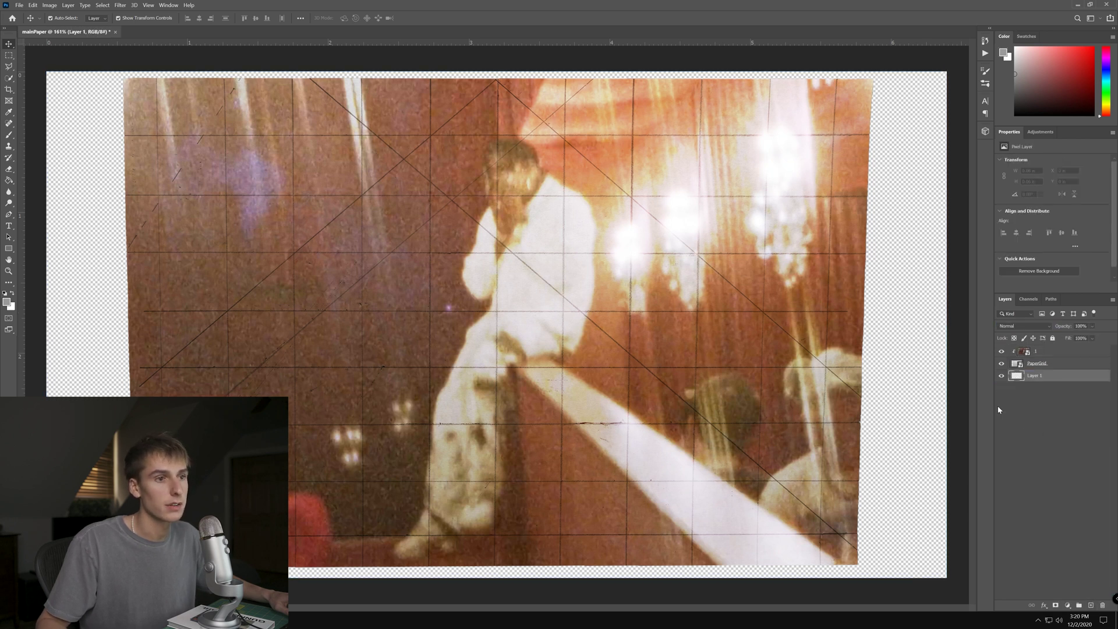
left_click(8, 180)
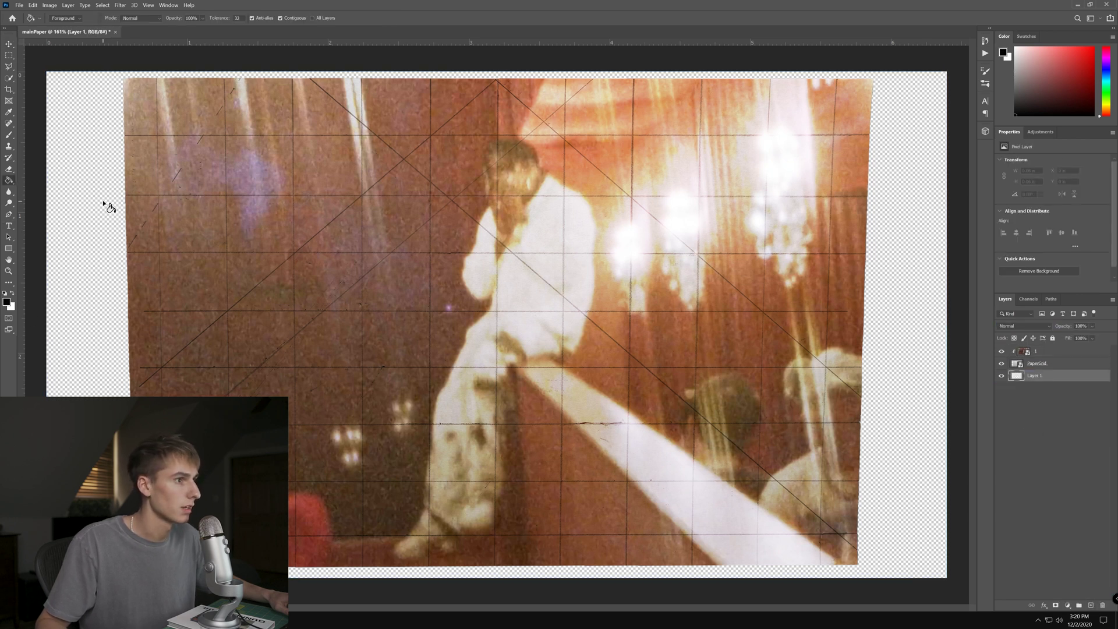
left_click(107, 208)
- Select image layer 1, activate the Eraser tool and look through the megapack brush presets
left_click(1048, 351)
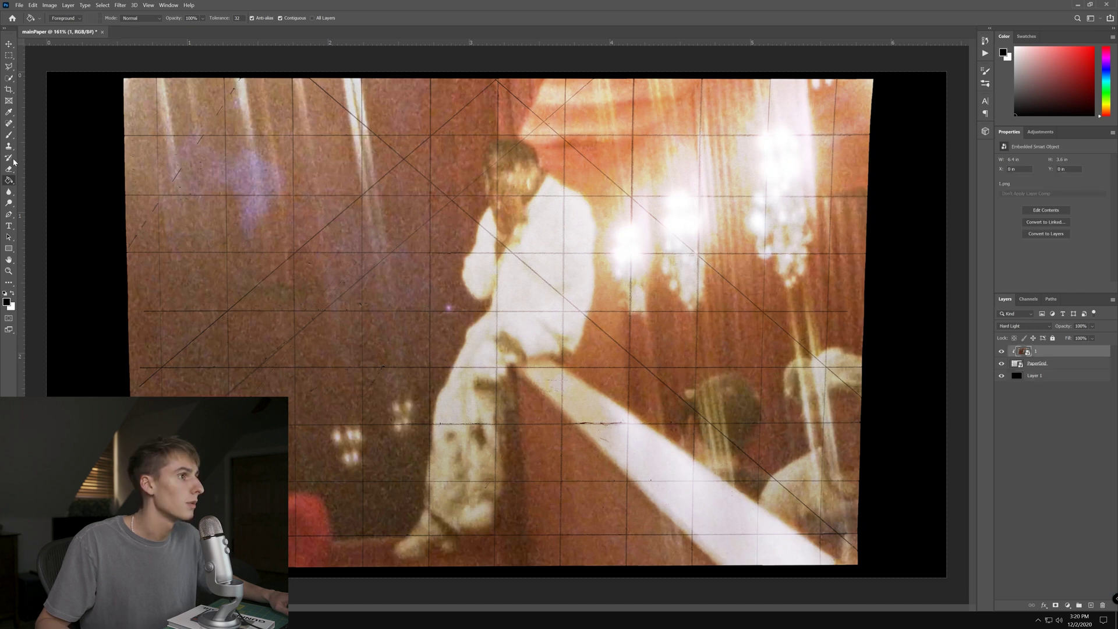
left_click(9, 135)
right_click(16, 138)
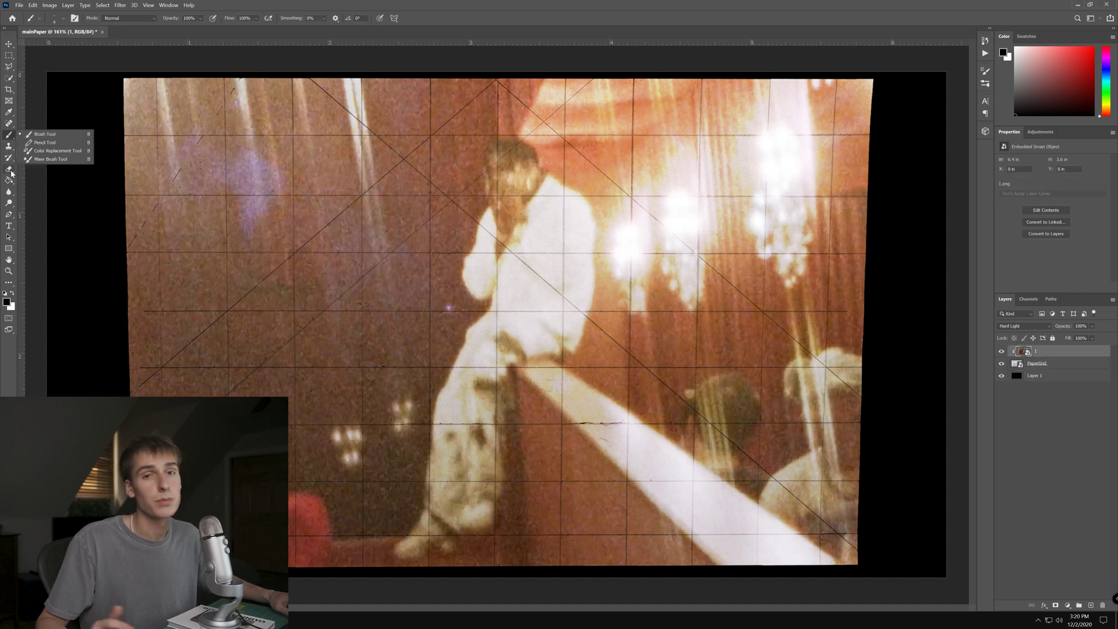
left_click(9, 171)
left_click(35, 169)
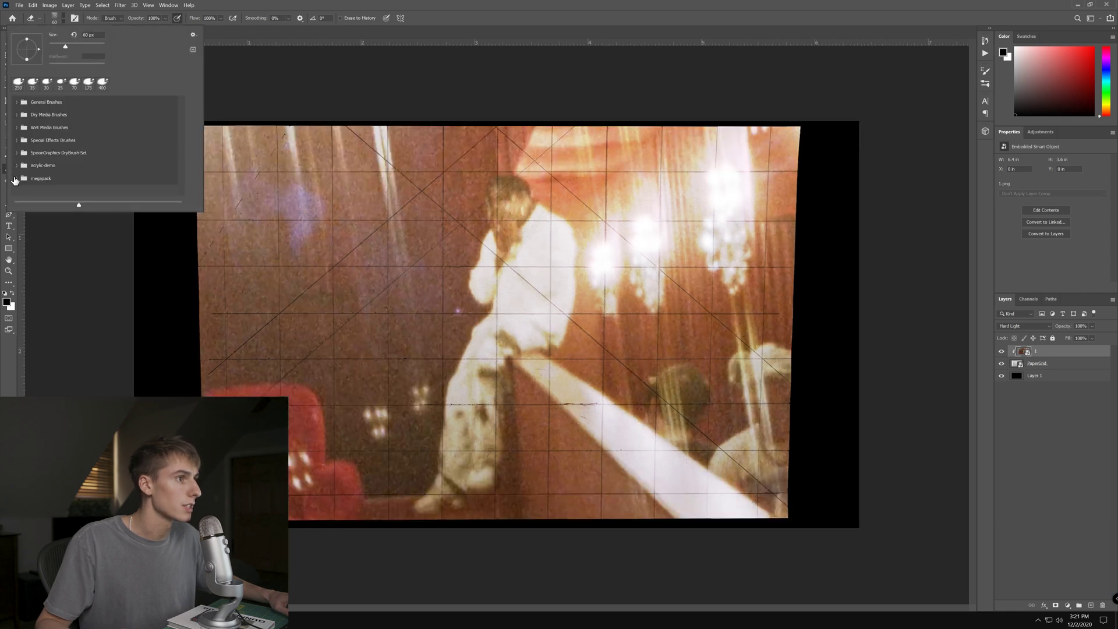
left_click(16, 179)
scroll(74, 177, "down", 3)
key("Escape")
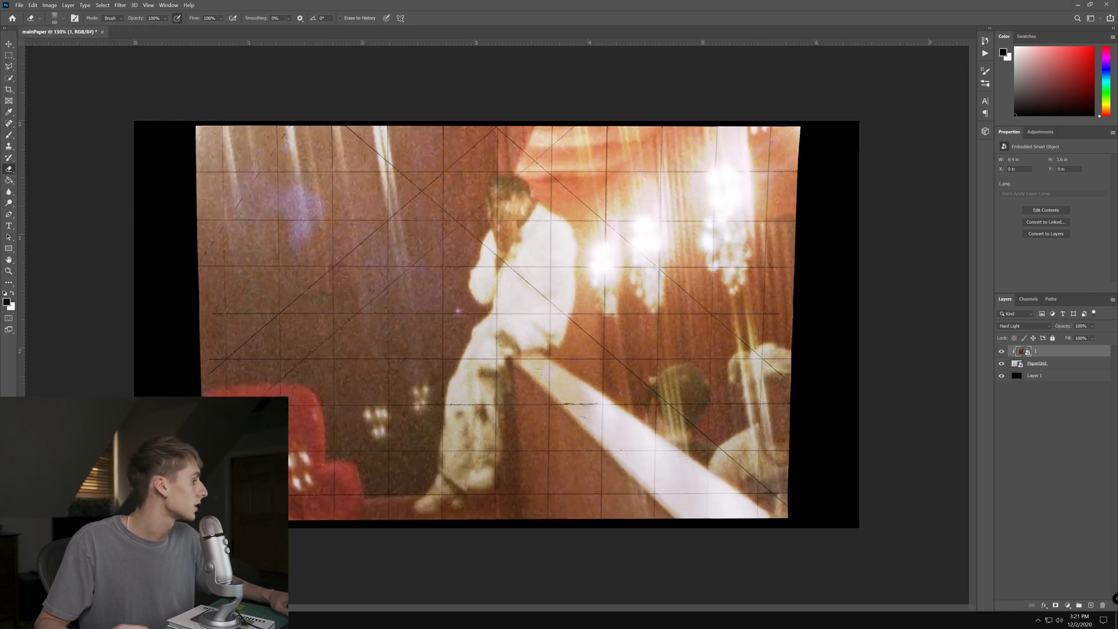
- Switch to the browser and examine the downloadable brush packs, including Megapack, on Adobe's Photoshop brushes page
left_click_drag(1117, 6, 466, 3)
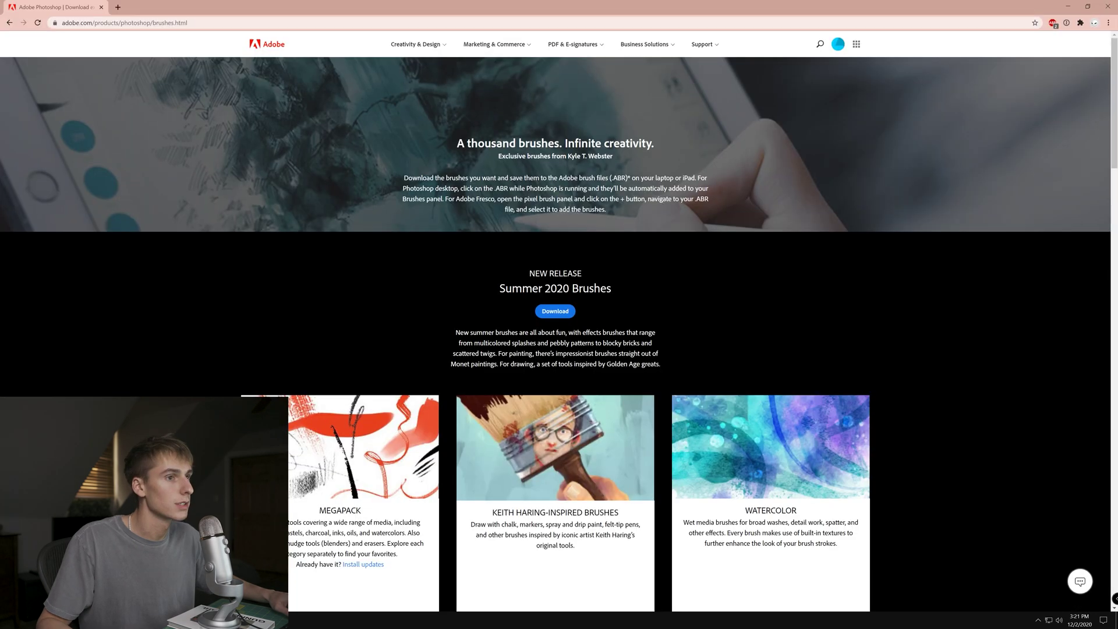
scroll(474, 125, "down", 5)
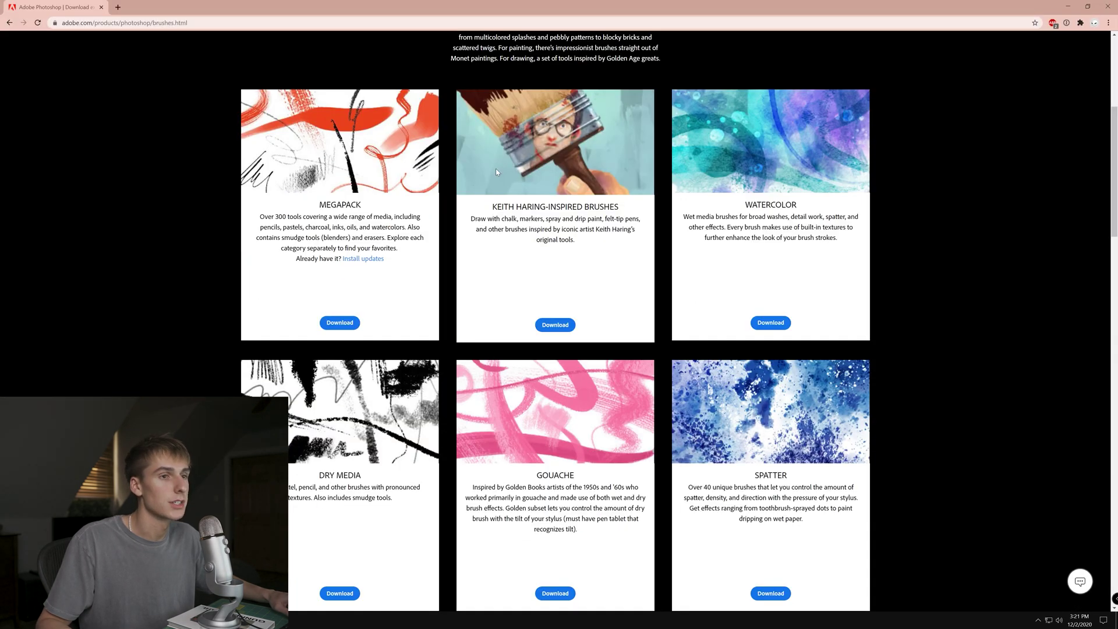
scroll(656, 249, "up", 5)
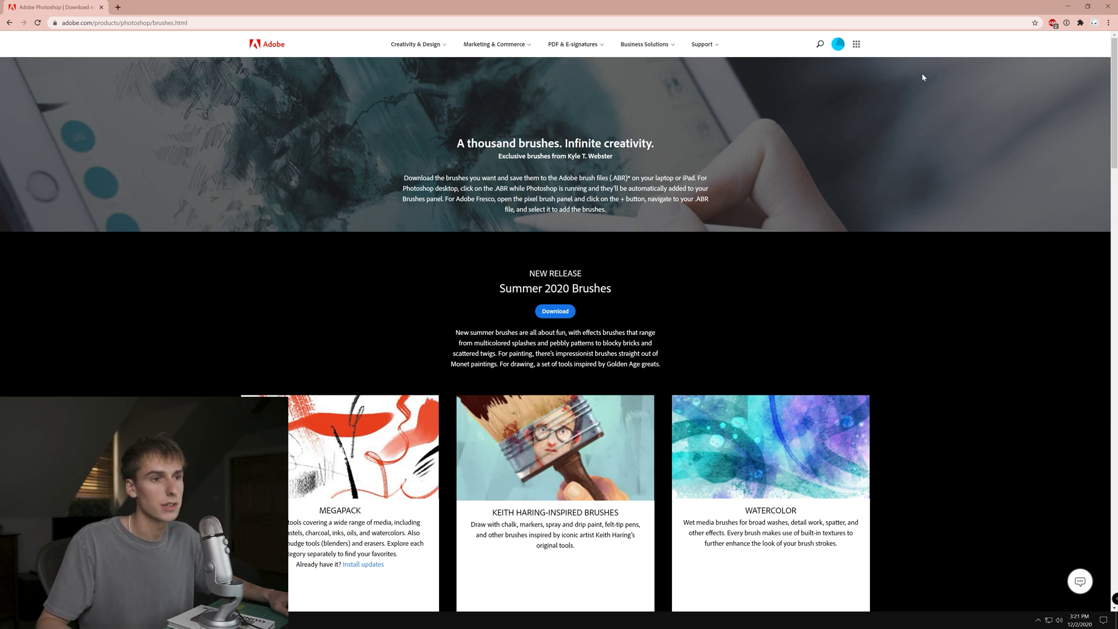
scroll(781, 178, "down", 1)
scroll(781, 177, "down", 9)
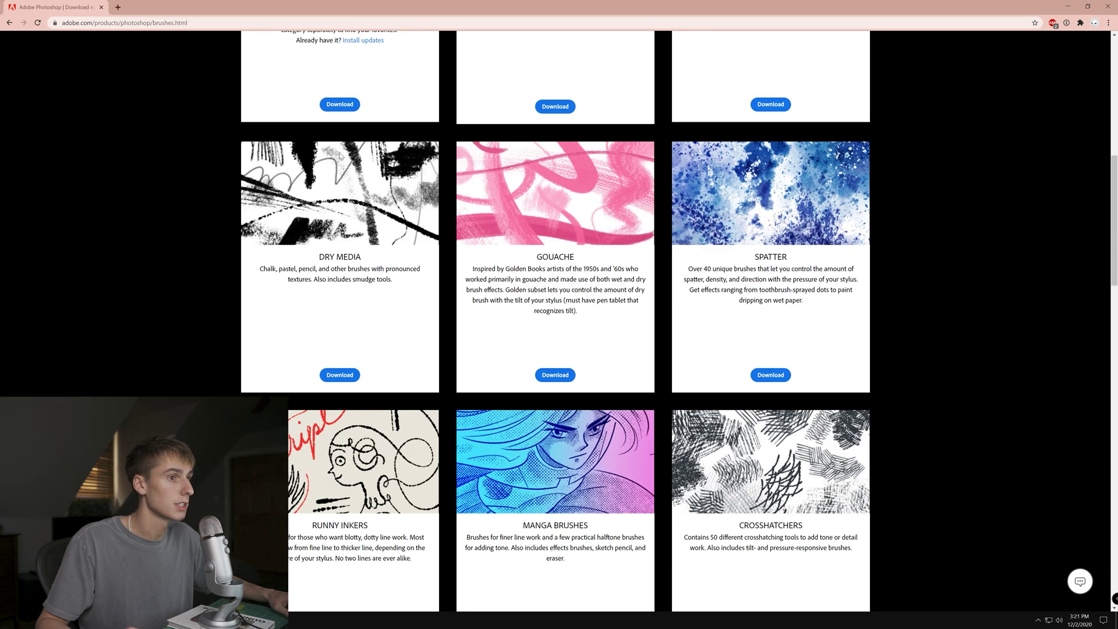
scroll(555, 291, "up", 5)
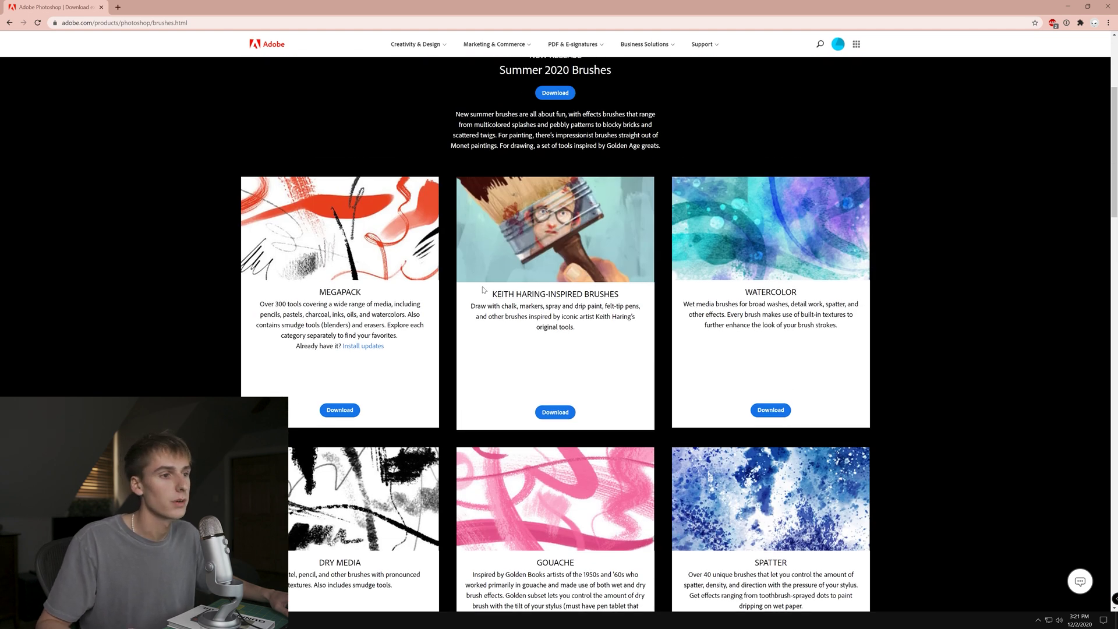
scroll(483, 294, "down", 12)
scroll(484, 361, "down", 6)
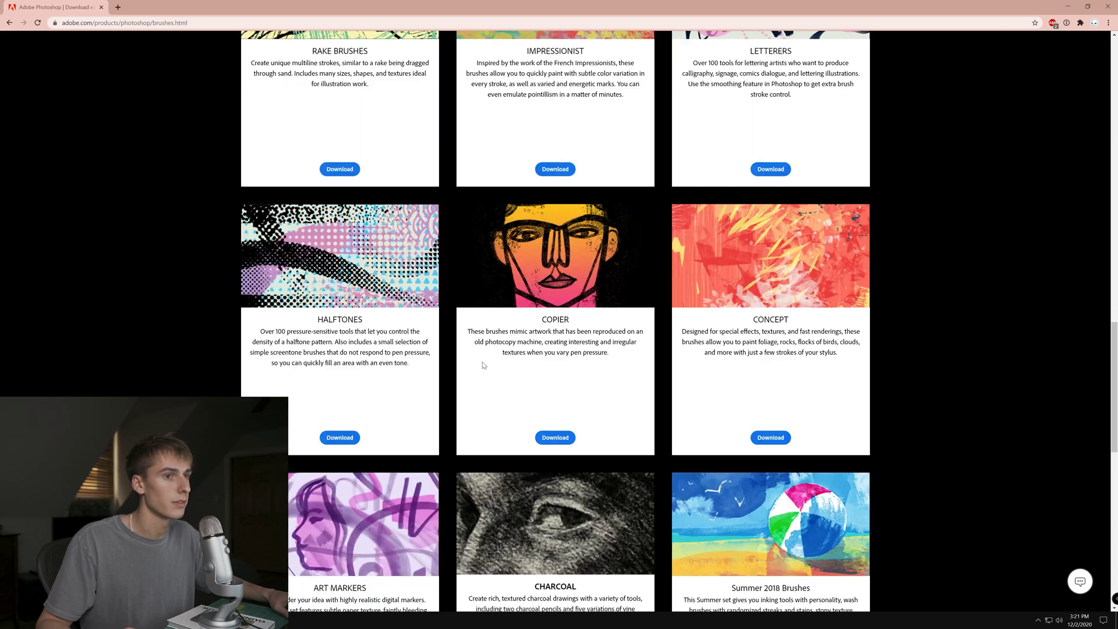
scroll(501, 369, "up", 20)
scroll(377, 361, "down", 20)
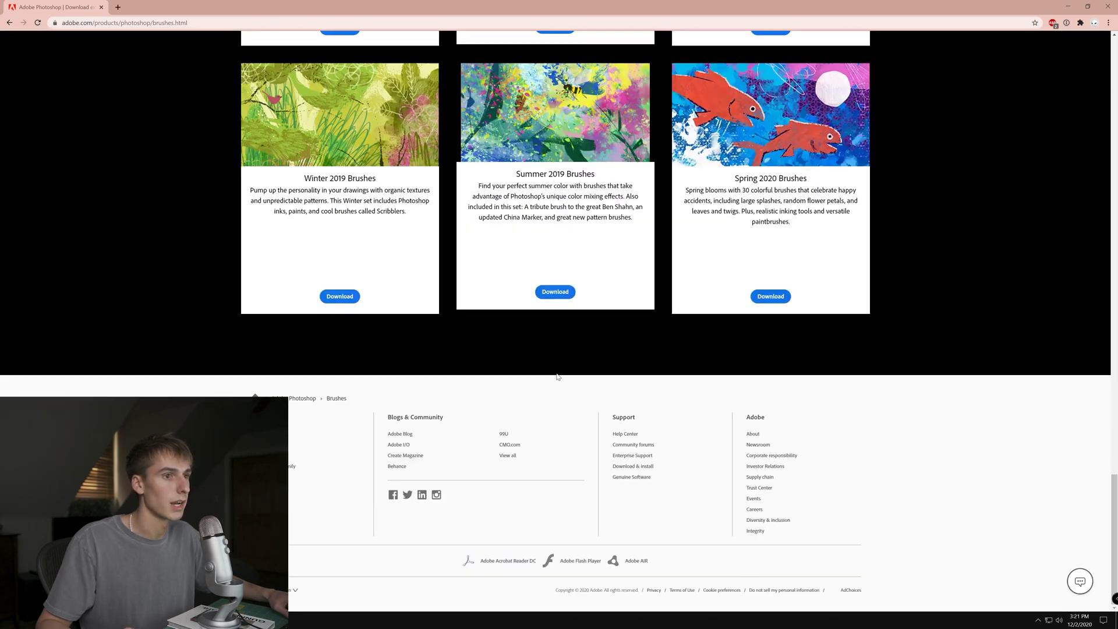
scroll(376, 361, "up", 20)
scroll(359, 321, "up", 4)
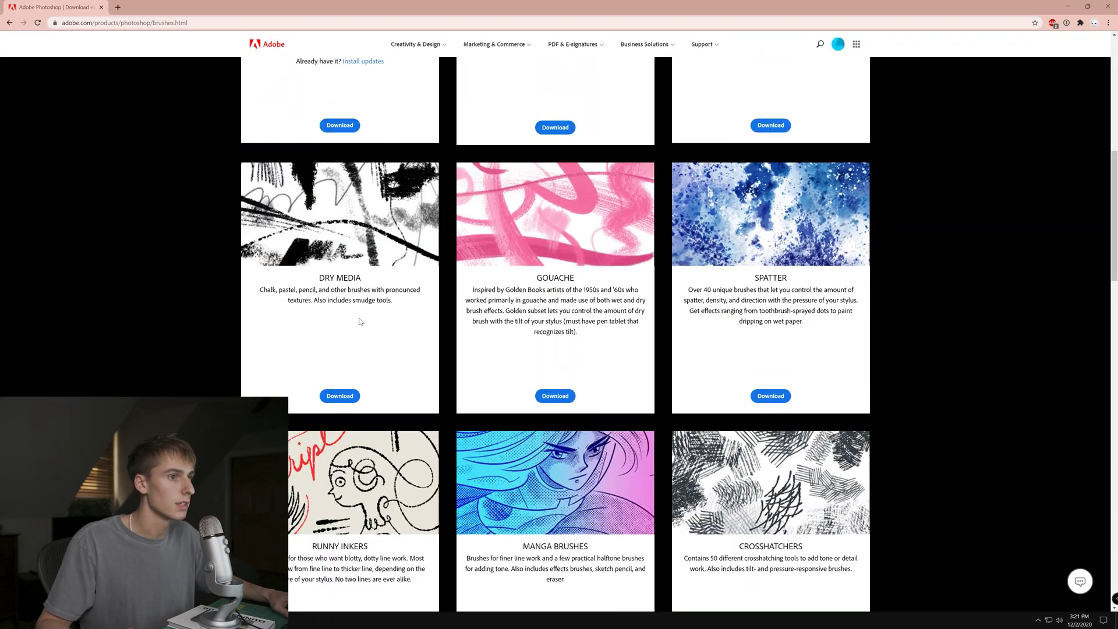
scroll(394, 262, "up", 3)
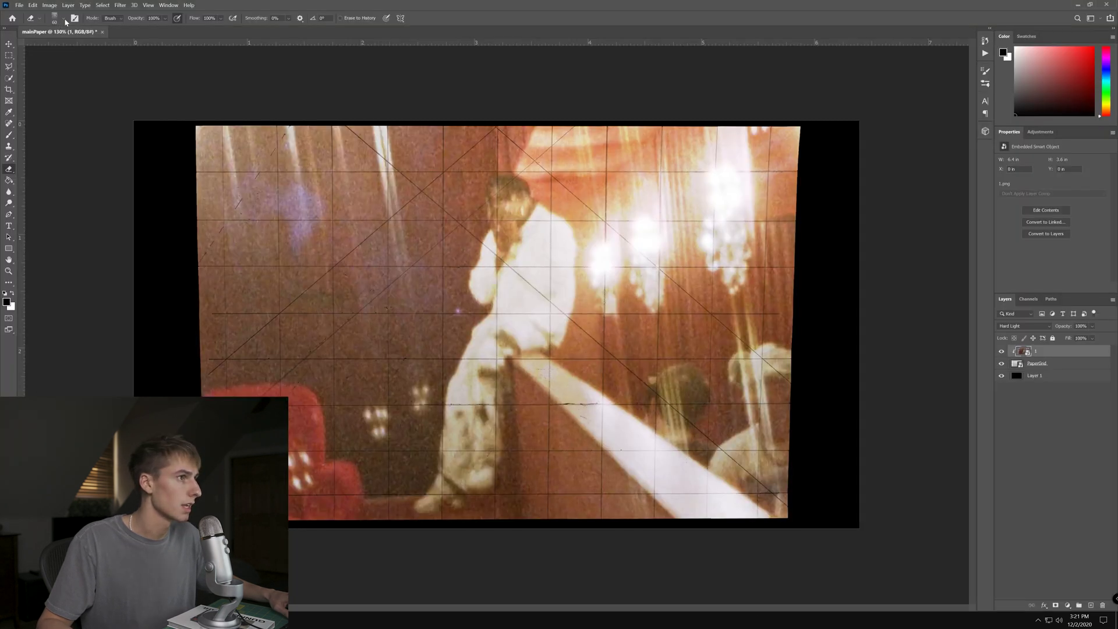
- Return to Photoshop, choose the Kyle's Eraser - Natural Edge brush and rasterize image layer 1
left_click(65, 19)
left_click(25, 142)
scroll(78, 169, "down", 5)
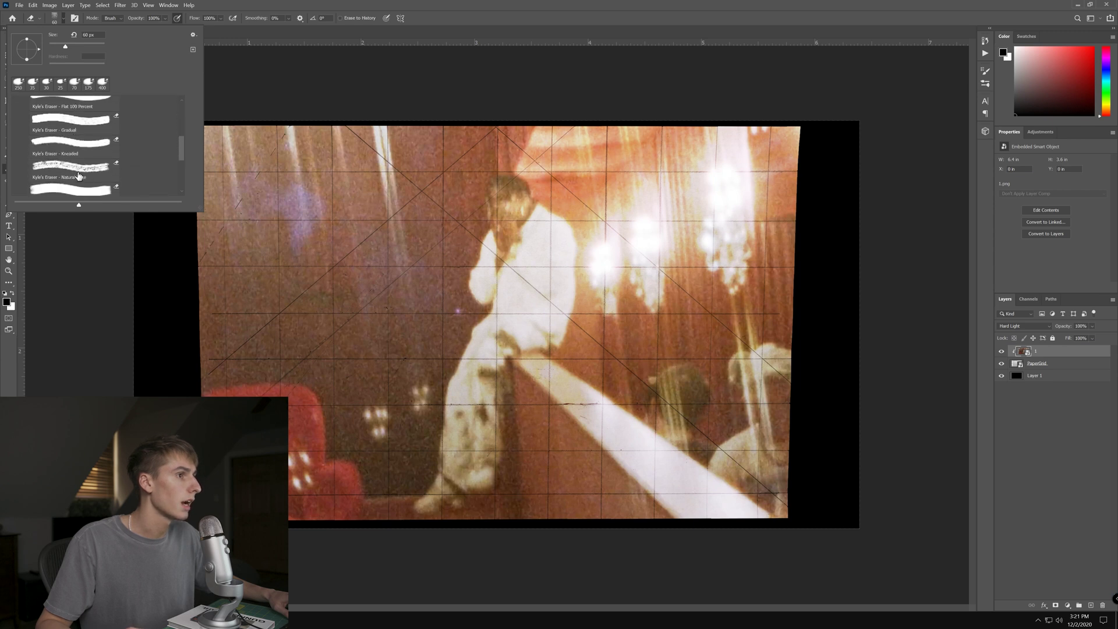
left_click(69, 179)
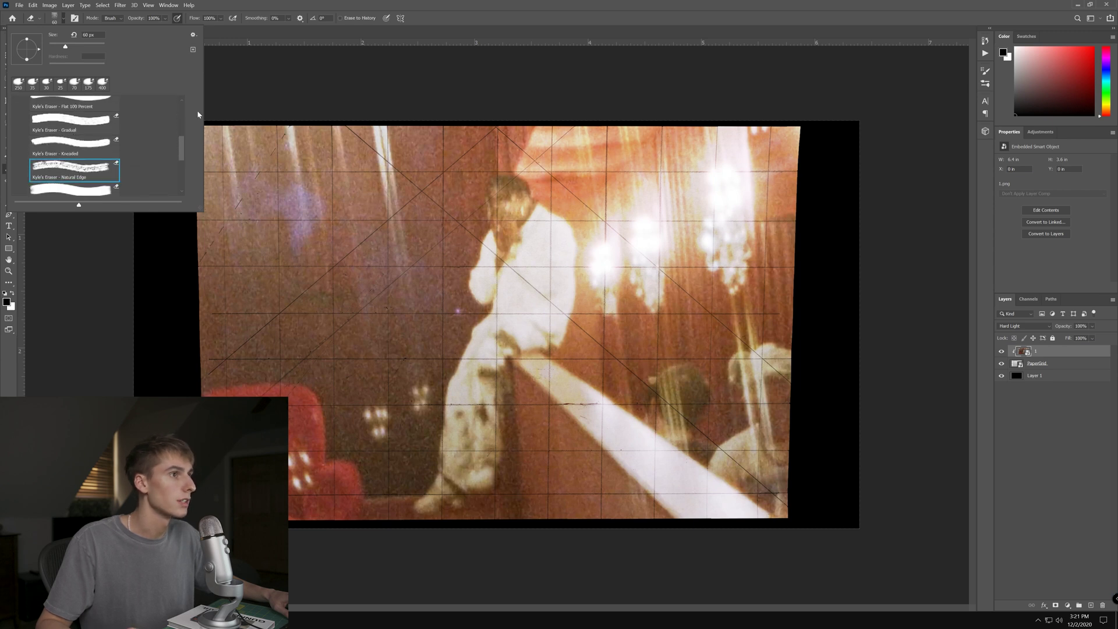
left_click(337, 82)
left_click(576, 237)
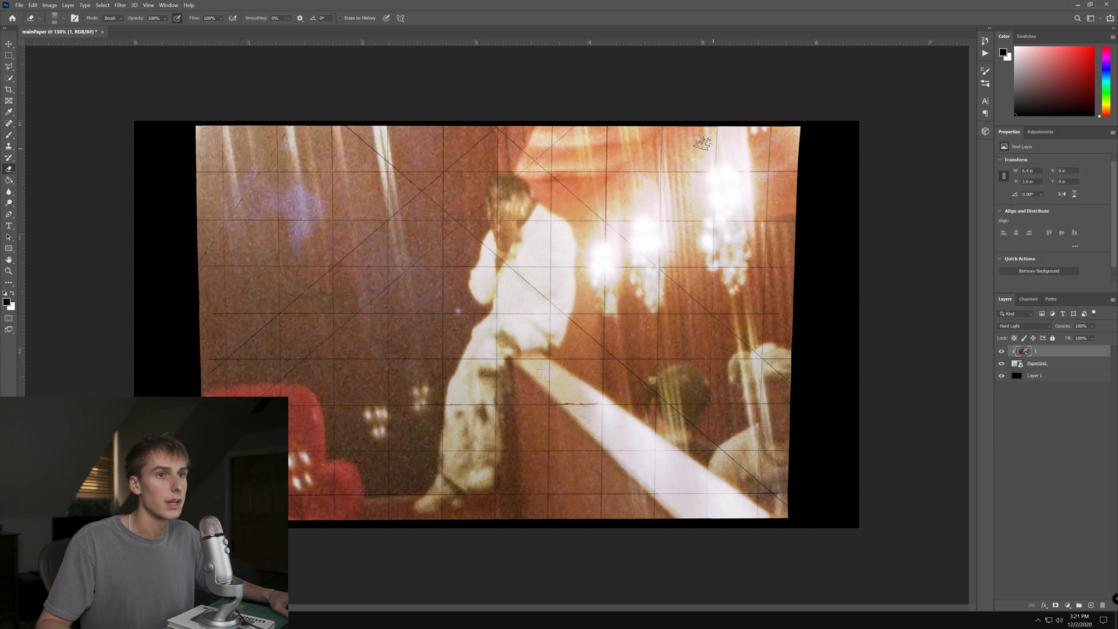
- Roughly erase image layer 1 along the right part of its upper edge with a smaller eraser brush, exposing a thin paper strip
scroll(704, 146, "up", 3)
scroll(875, 85, "up", 4)
key("bracketleft")
key("bracketleft")
left_click_drag(797, 66, 142, 56)
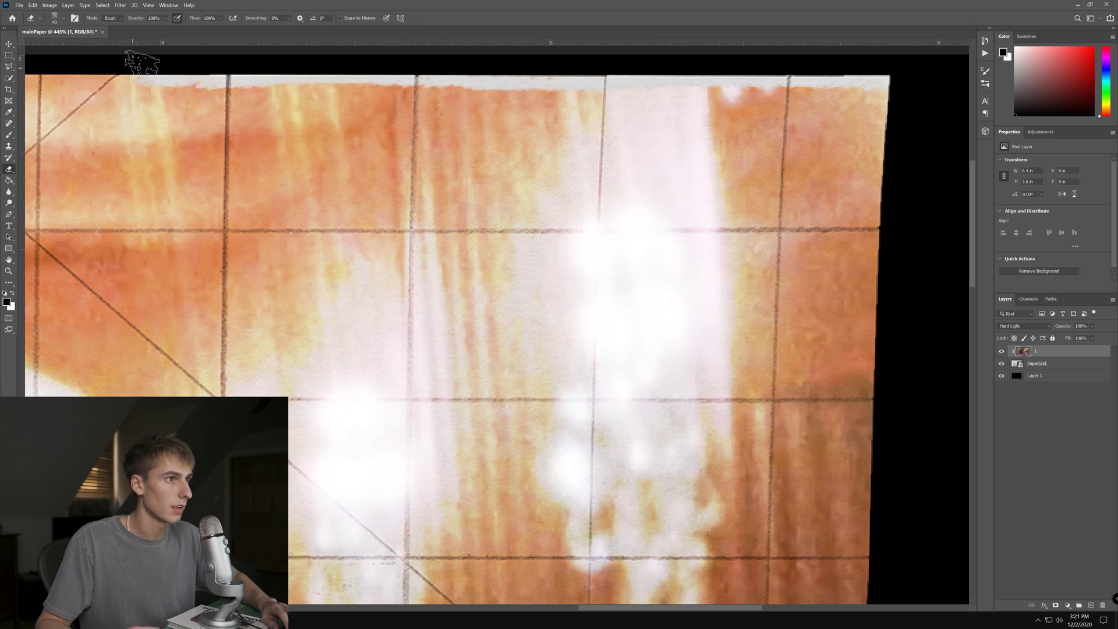
scroll(519, 178, "down", 3)
scroll(533, 185, "down", 2)
scroll(579, 64, "up", 1)
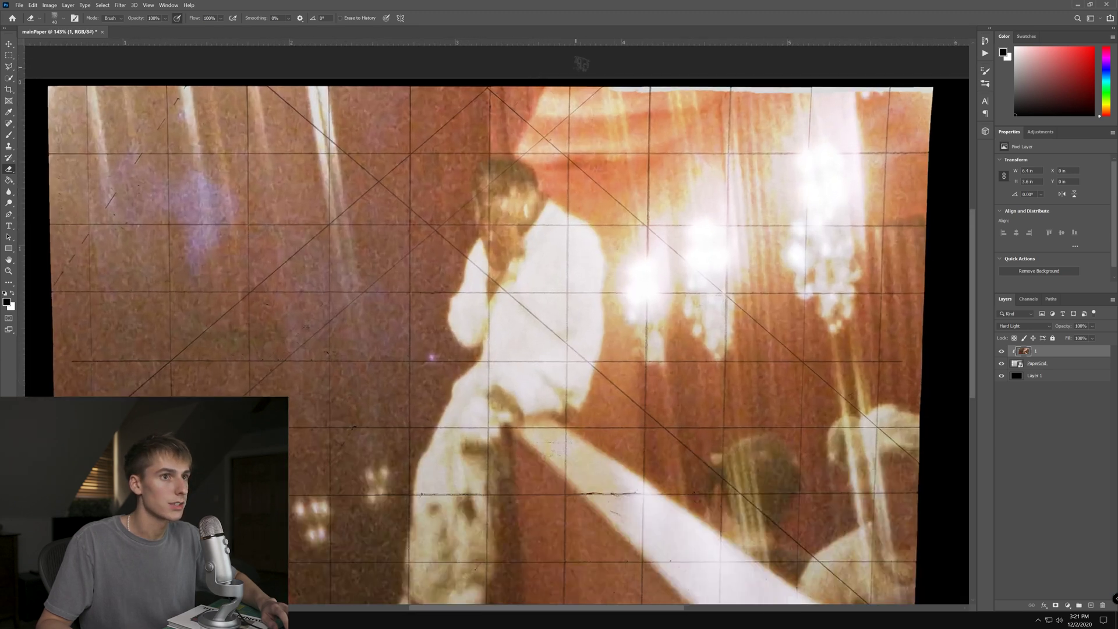
- Continue erasing image layer 1 unevenly around its remaining edges so a thin paper border surrounds the picture
scroll(593, 64, "up", 2)
mouse_move(579, 83)
left_mouse_down()
mouse_move(285, 81)
mouse_move(29, 99)
left_mouse_up()
left_click_drag(521, 609, 428, 609)
mouse_move(350, 95)
left_mouse_down()
mouse_move(282, 93)
mouse_move(276, 108)
mouse_move(291, 474)
mouse_move(269, 341)
left_mouse_up()
scroll(247, 165, "down", 3)
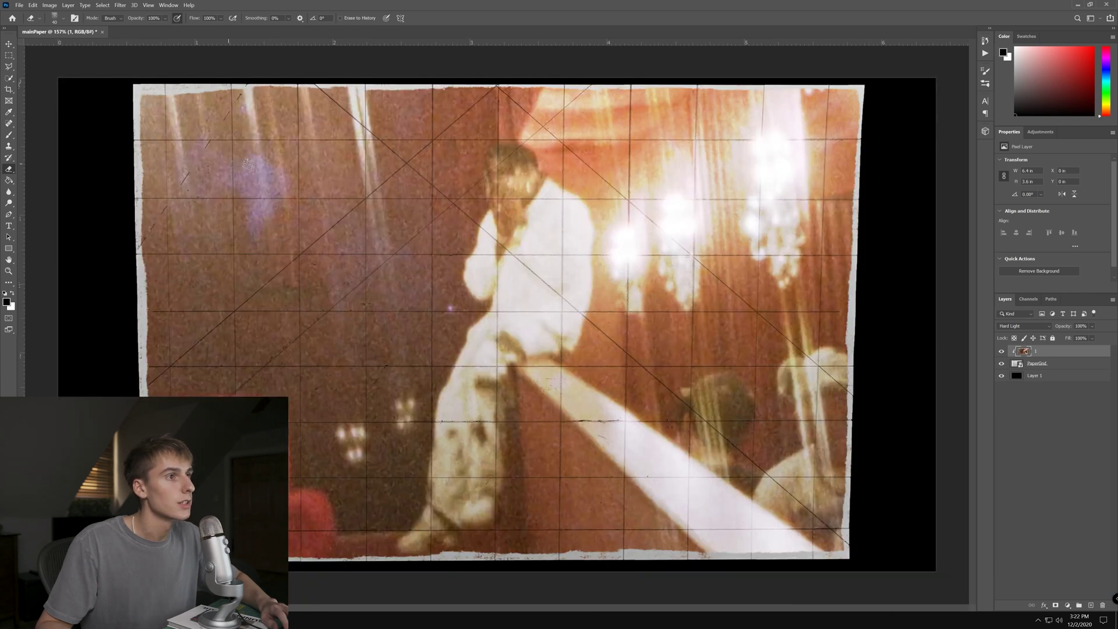
- Select the PaperGrid layer, rasterize it and roughly erase its straight upper edge near the upper-right corner
left_click(1070, 364)
scroll(867, 85, "up", 10)
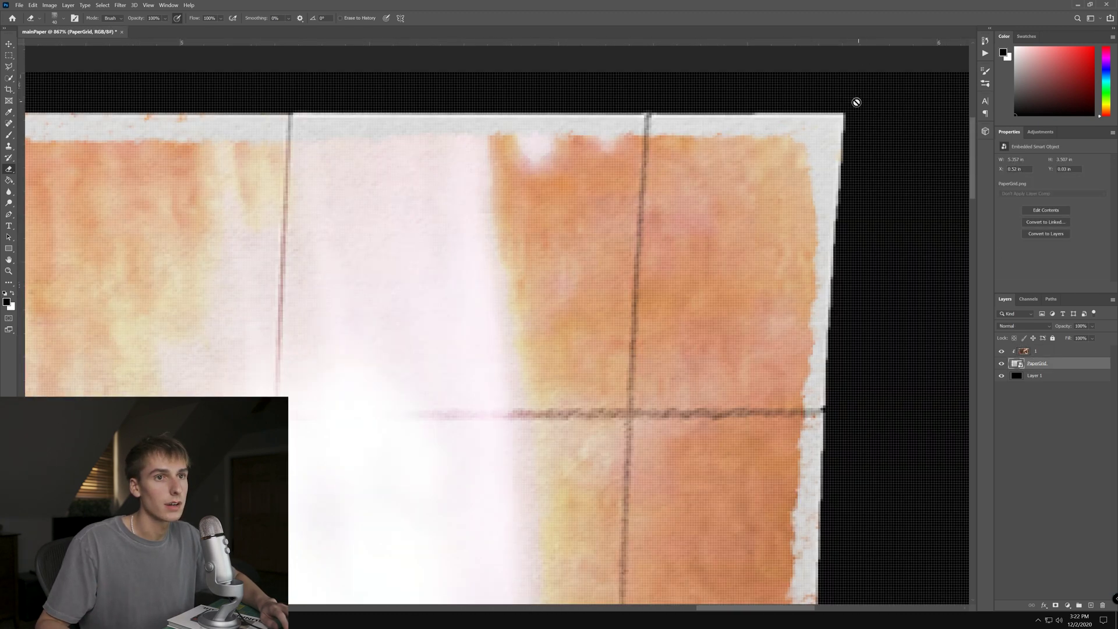
left_click(632, 208)
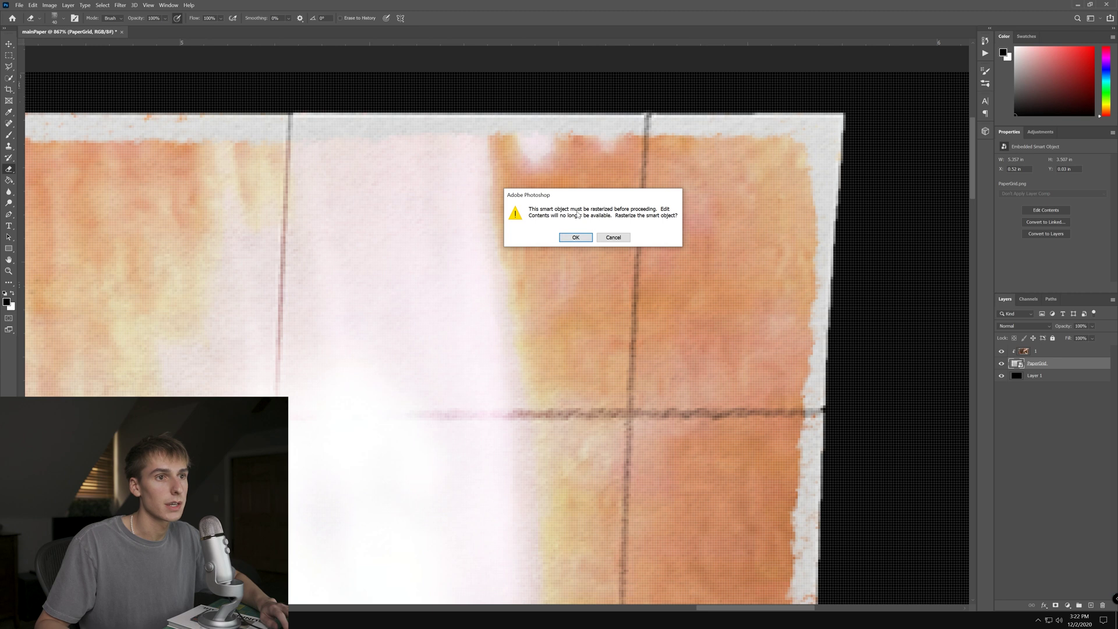
left_click(579, 240)
left_click_drag(836, 87, 512, 82)
scroll(335, 140, "down", 9)
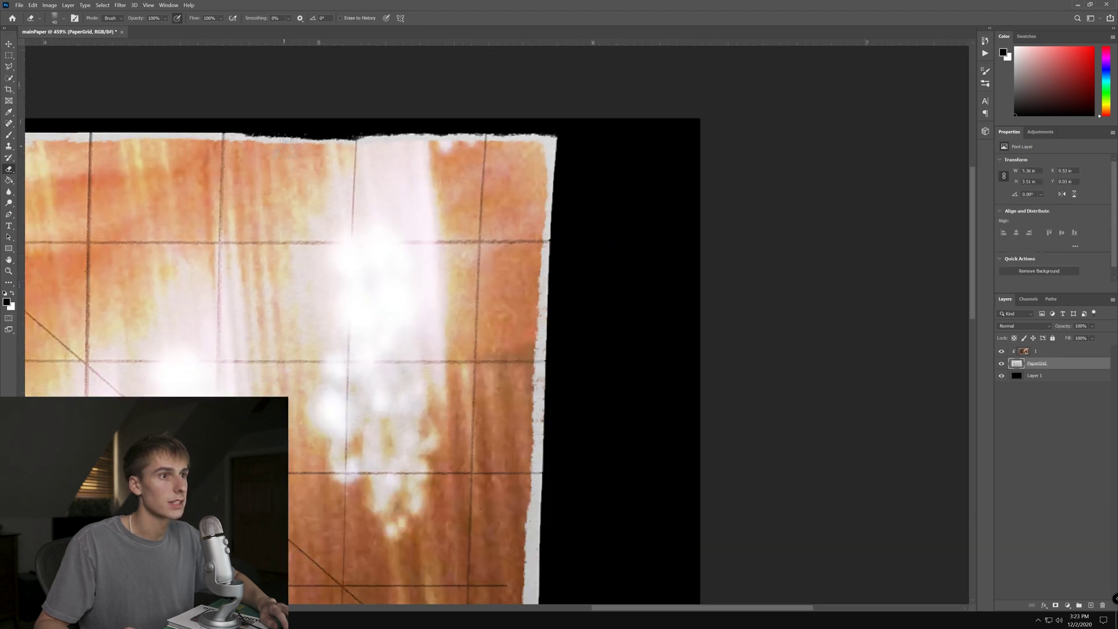
scroll(225, 113, "up", 2)
scroll(192, 117, "down", 5)
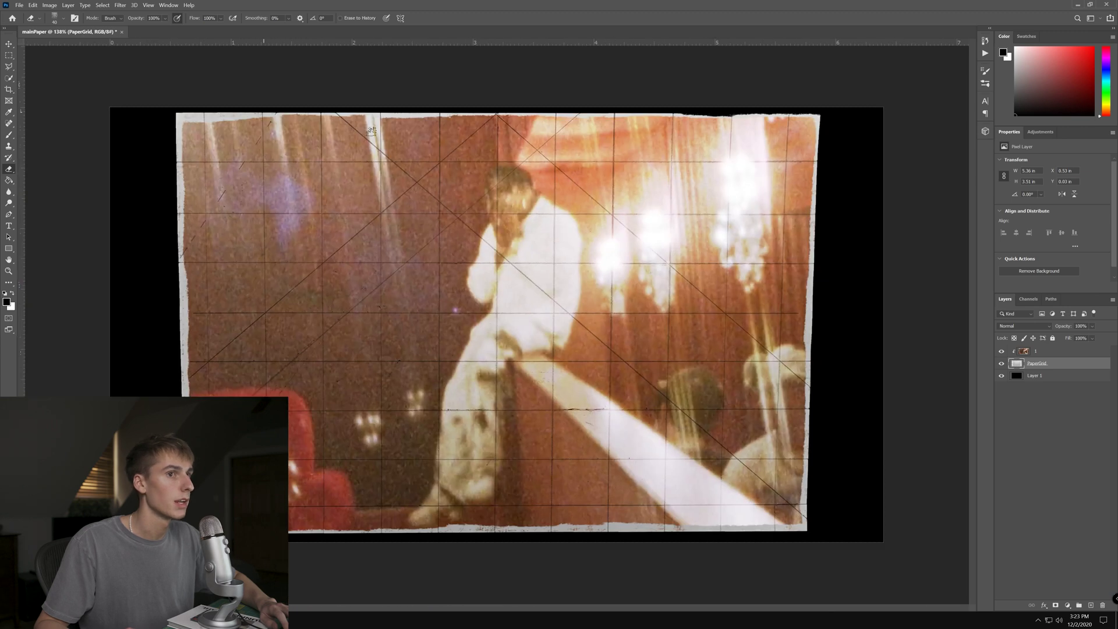
- Erase the rest of the PaperGrid layer's outer edges and corners into a torn-paper outline
scroll(607, 114, "up", 1)
scroll(132, 82, "up", 3)
mouse_move(117, 60)
left_mouse_down()
mouse_move(237, 56)
mouse_move(96, 58)
mouse_move(95, 177)
left_mouse_up()
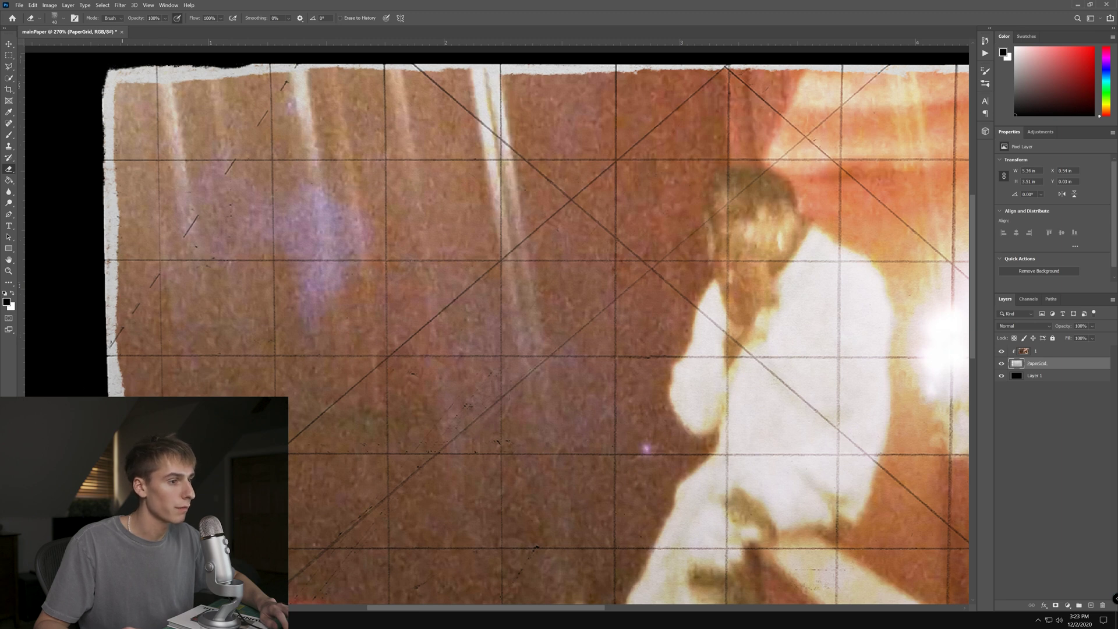
scroll(302, 373, "down", 4)
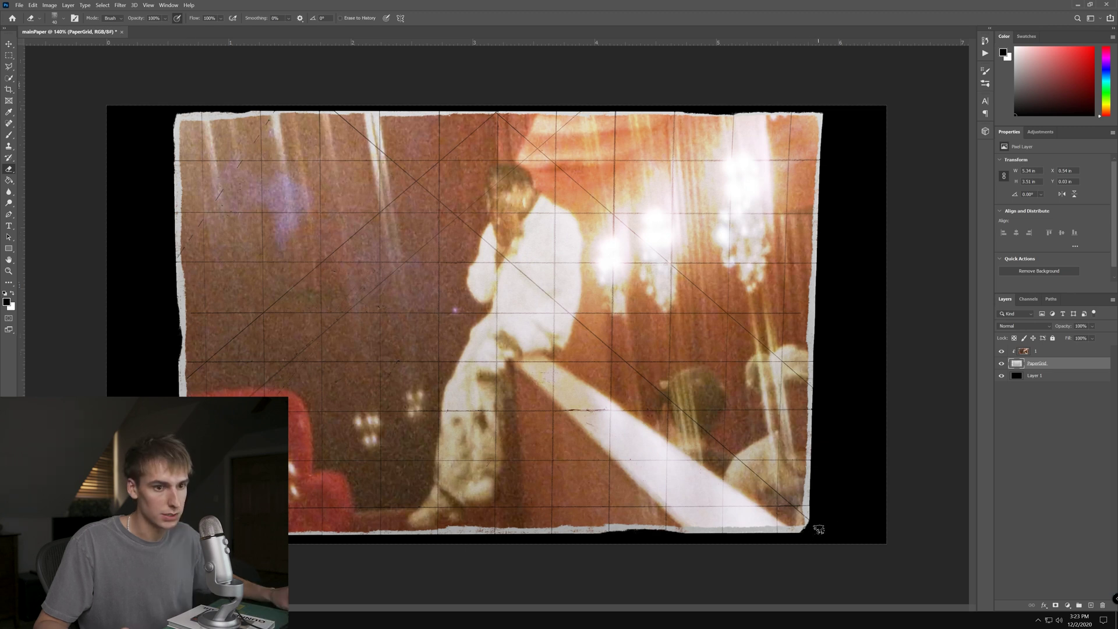
scroll(818, 532, "up", 5)
- Apply a Channel Mixer adjustment to image layer 1 with the Red output set to Red +24, Green +39 and Blue +7
left_click(1042, 351)
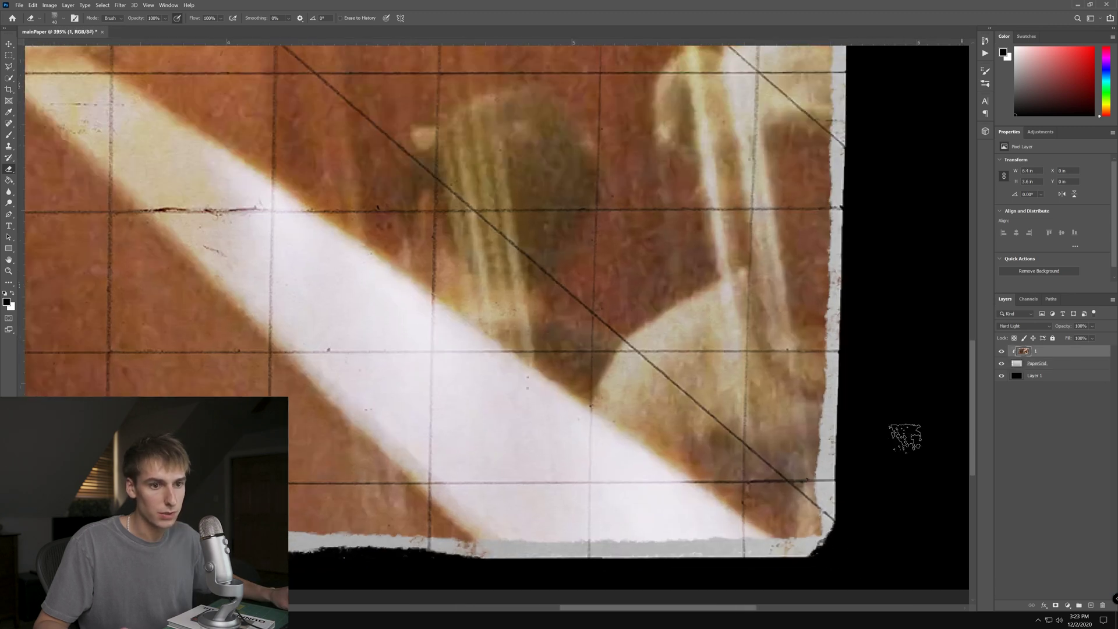
key("ctrl+0")
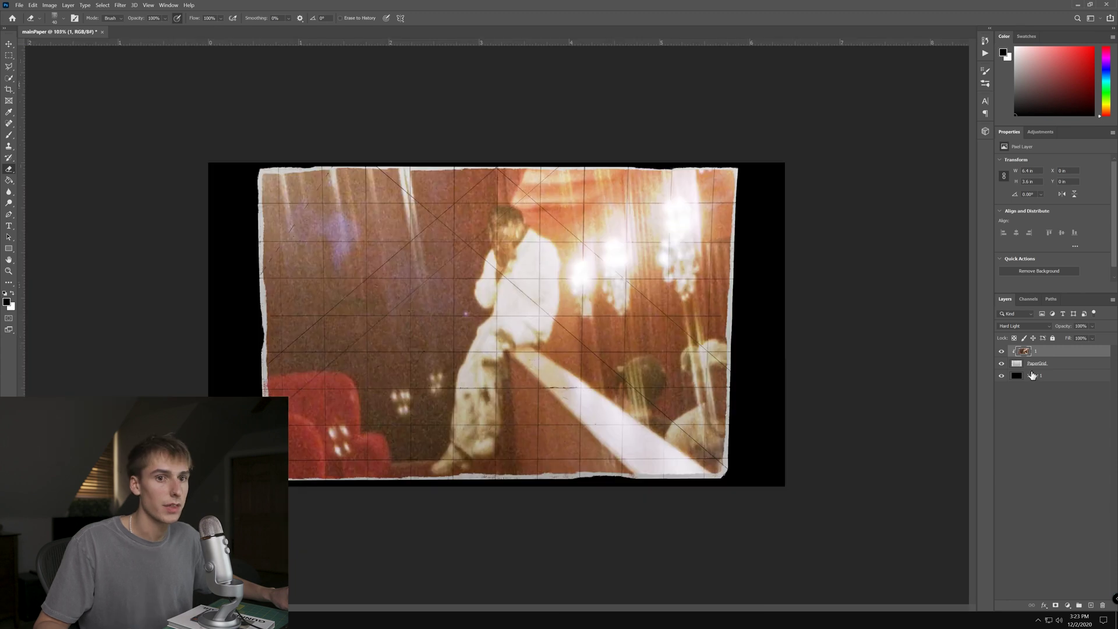
left_click(68, 6)
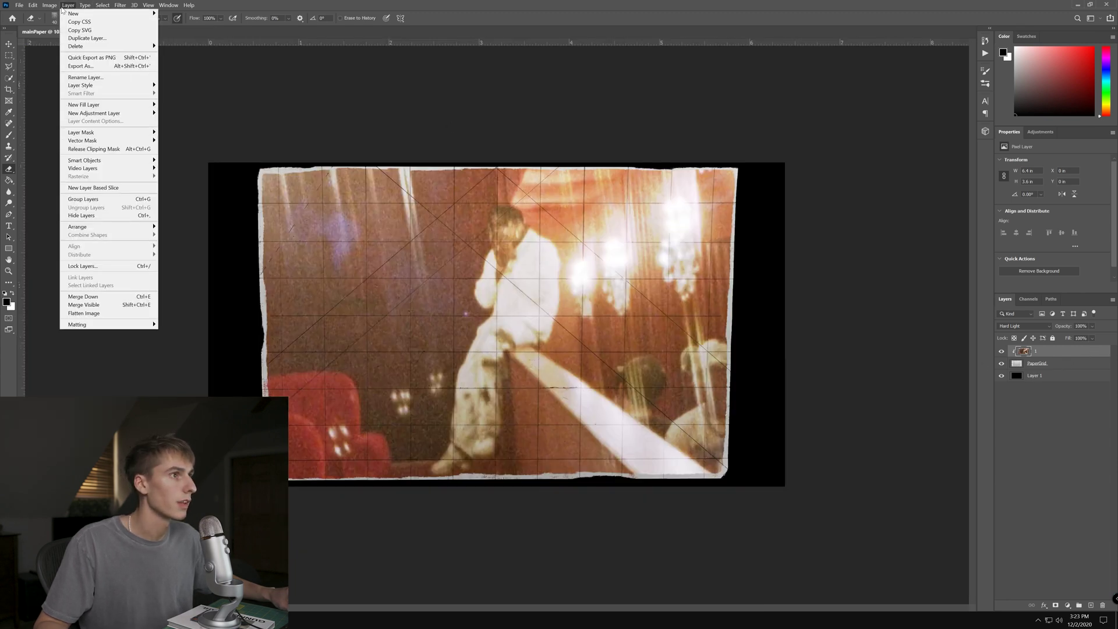
mouse_move(50, 6)
mouse_move(58, 25)
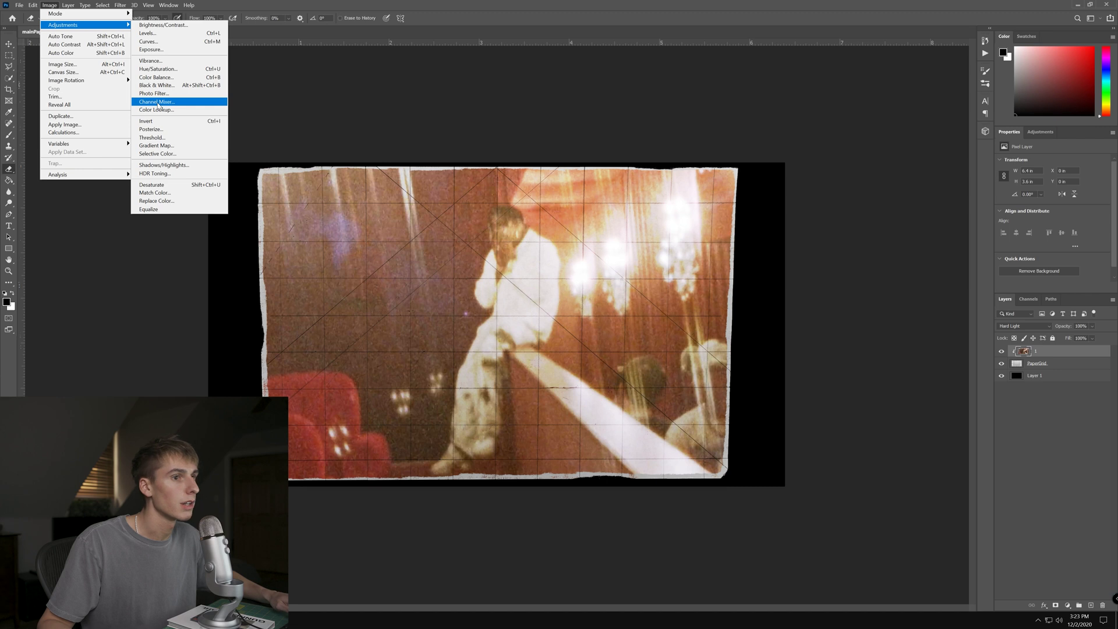
left_click(158, 102)
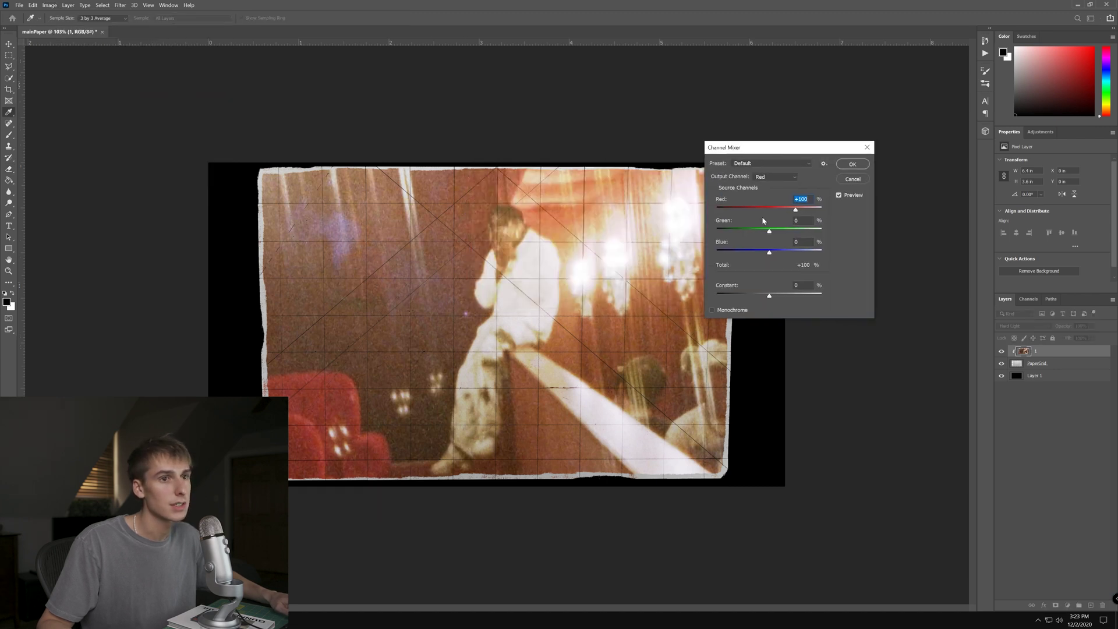
left_click_drag(796, 213, 772, 257)
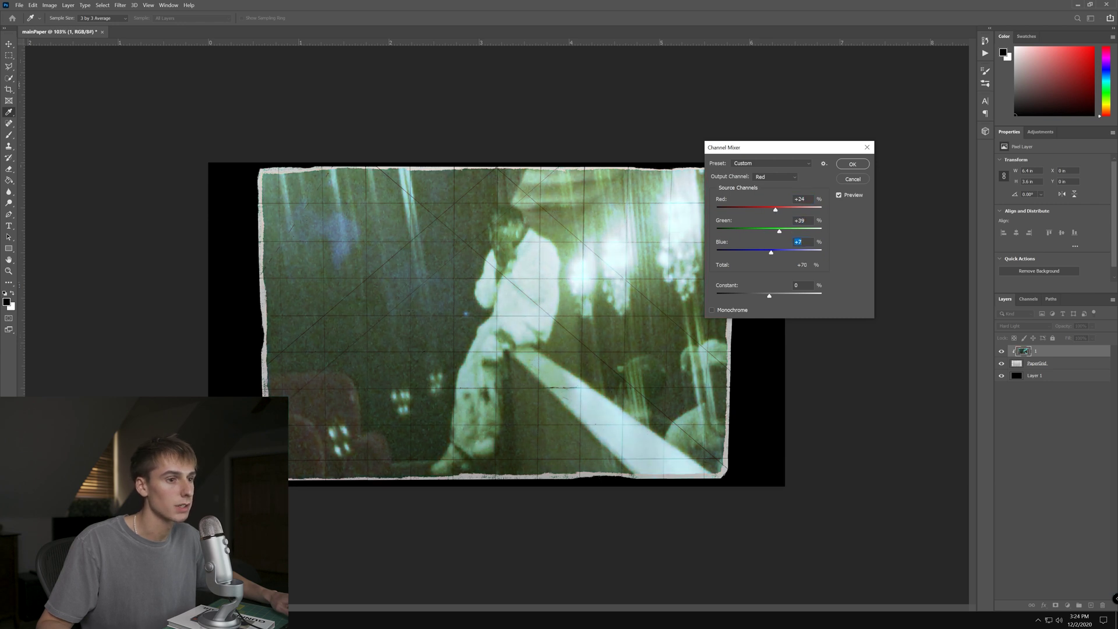
left_click(852, 164)
key("e")
key("ctrl+plus")
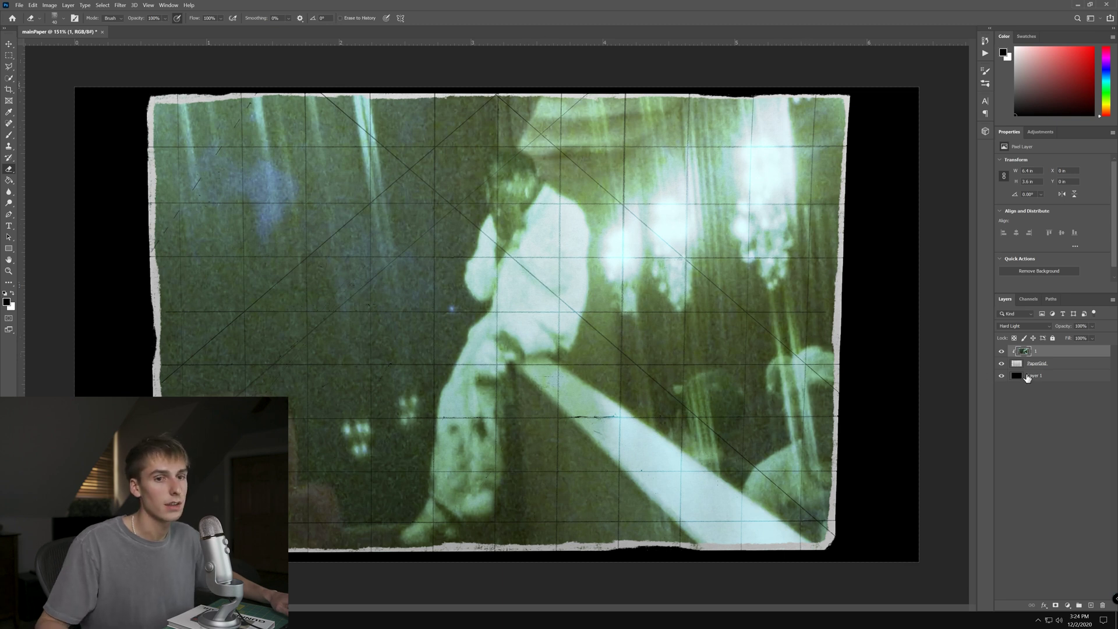
- Duplicate image layer 1 together with PaperGrid, merge the two copies into one layer and hide the originals
left_click(1001, 375)
left_click(1001, 375)
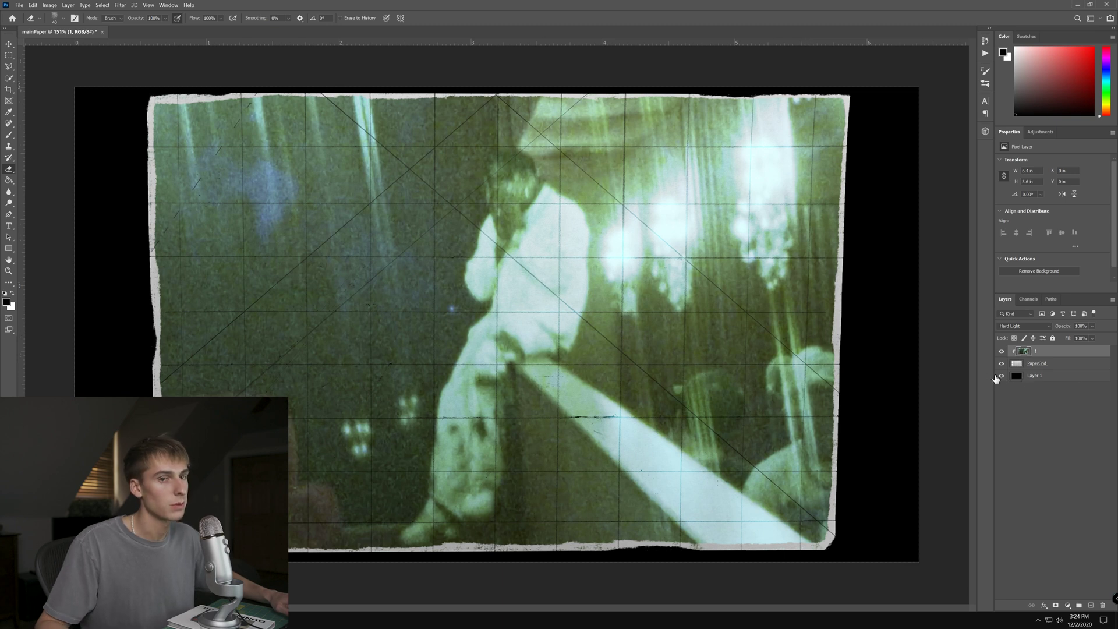
left_click(1070, 363)
left_click(1068, 353, "ctrl")
right_click(1070, 354)
left_click(1089, 431)
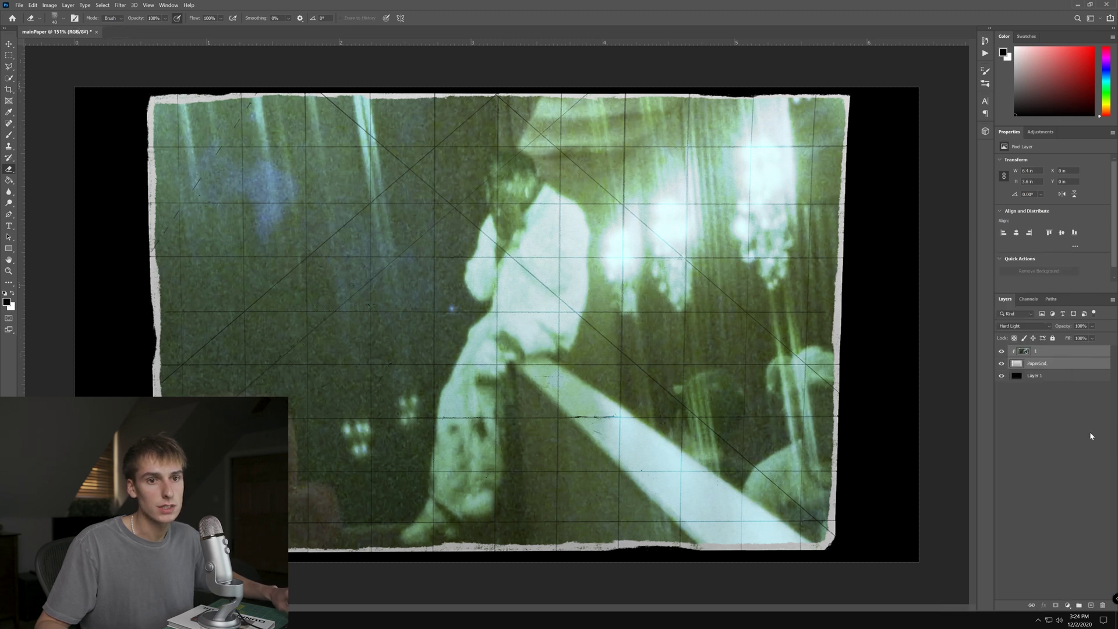
key("ctrl+j")
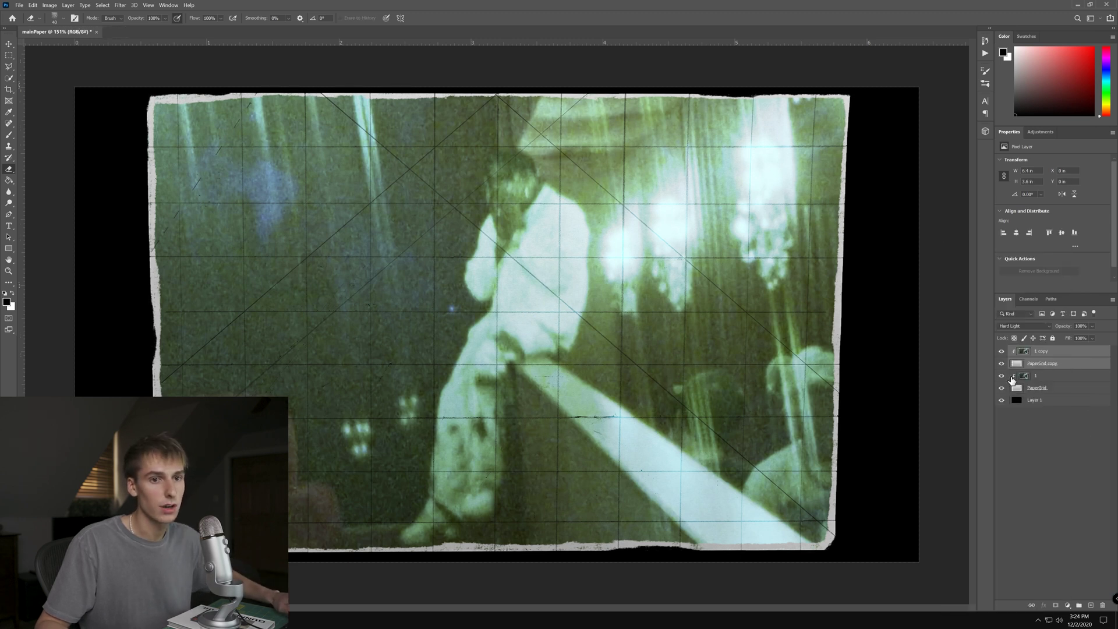
right_click(1050, 365)
left_click(1039, 447)
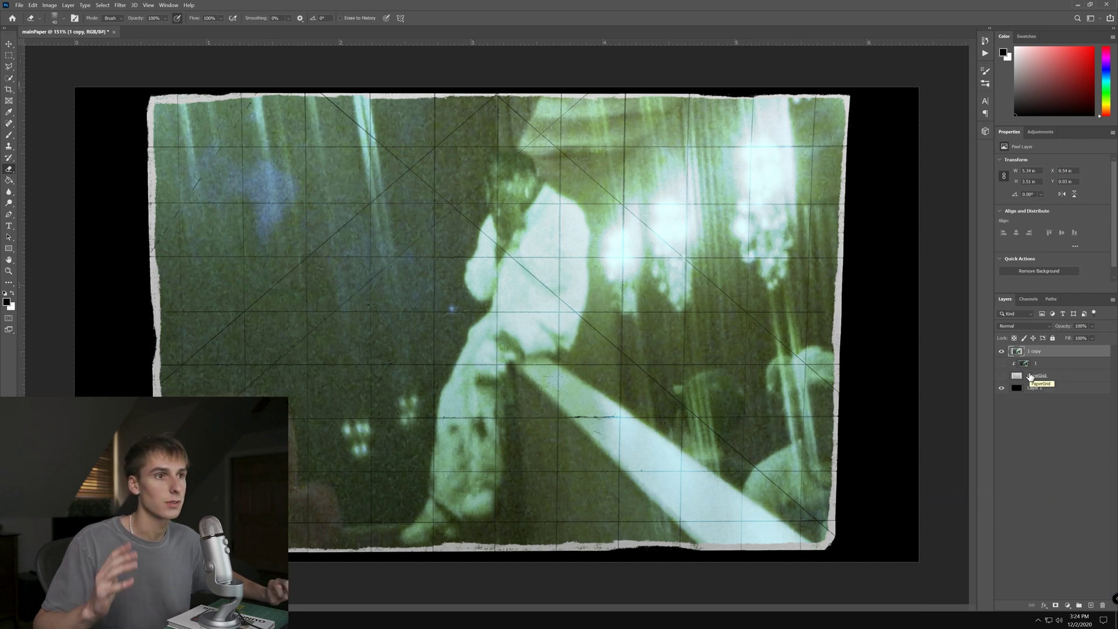
- Add uniform, non-monochromatic noise of 14.89% to the merged copy with the Add Noise filter
left_click(120, 5)
mouse_move(139, 114)
left_click(248, 114)
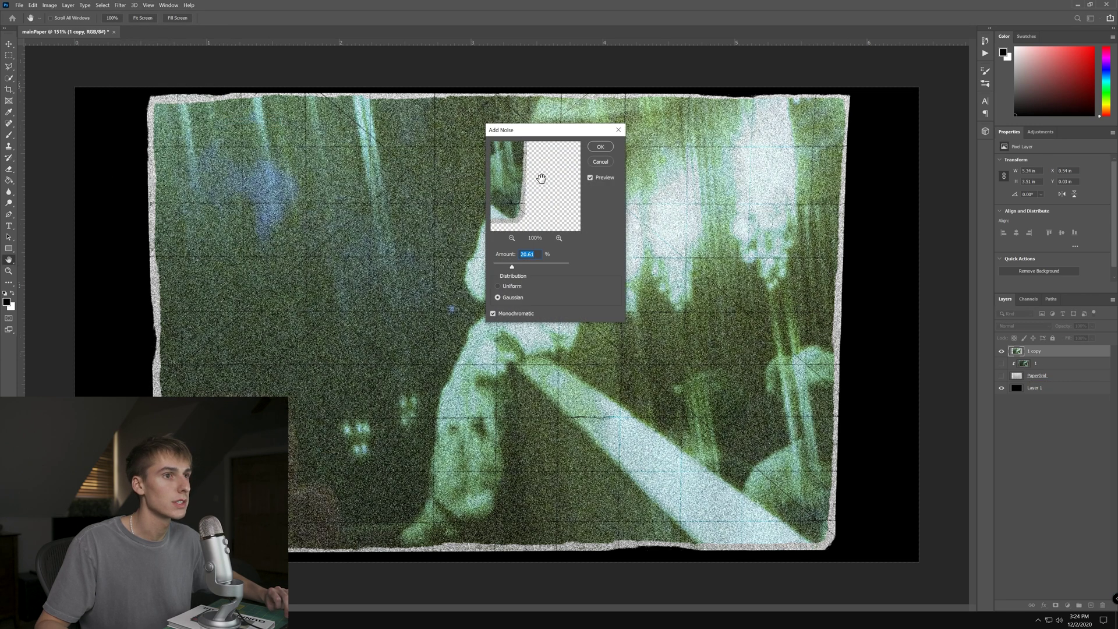
left_click_drag(524, 130, 800, 148)
left_click_drag(788, 285, 780, 285)
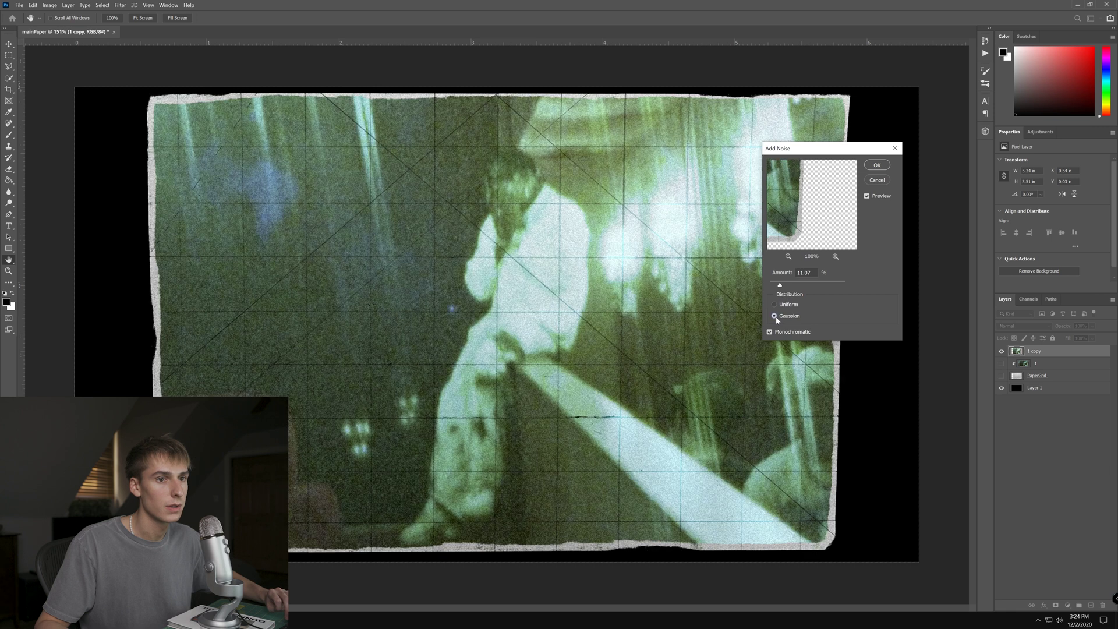
left_click(776, 317)
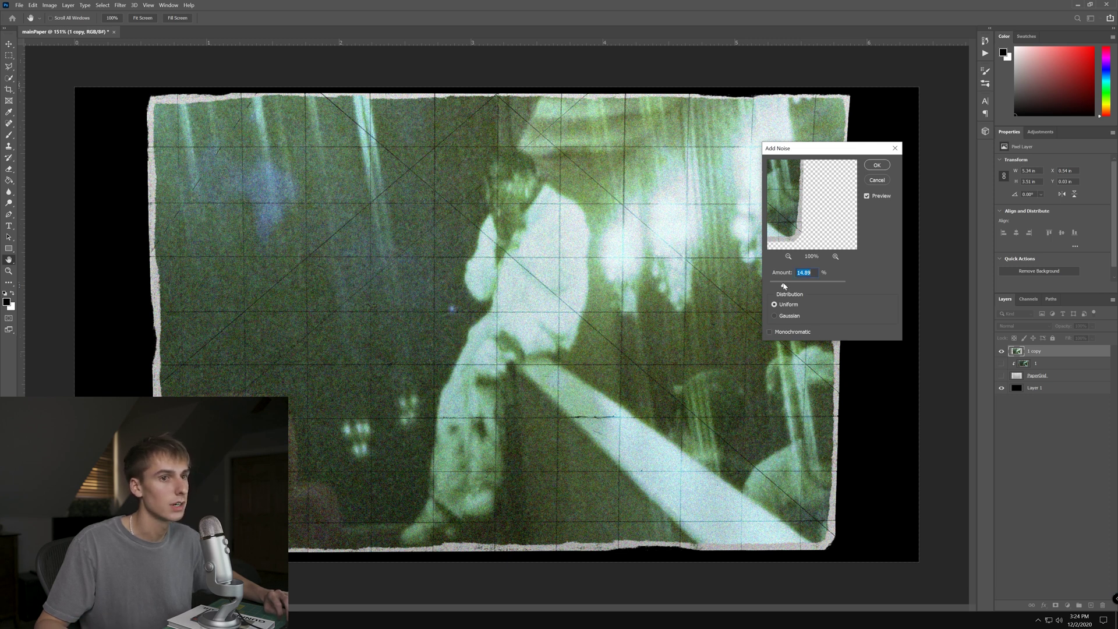
left_click(881, 167)
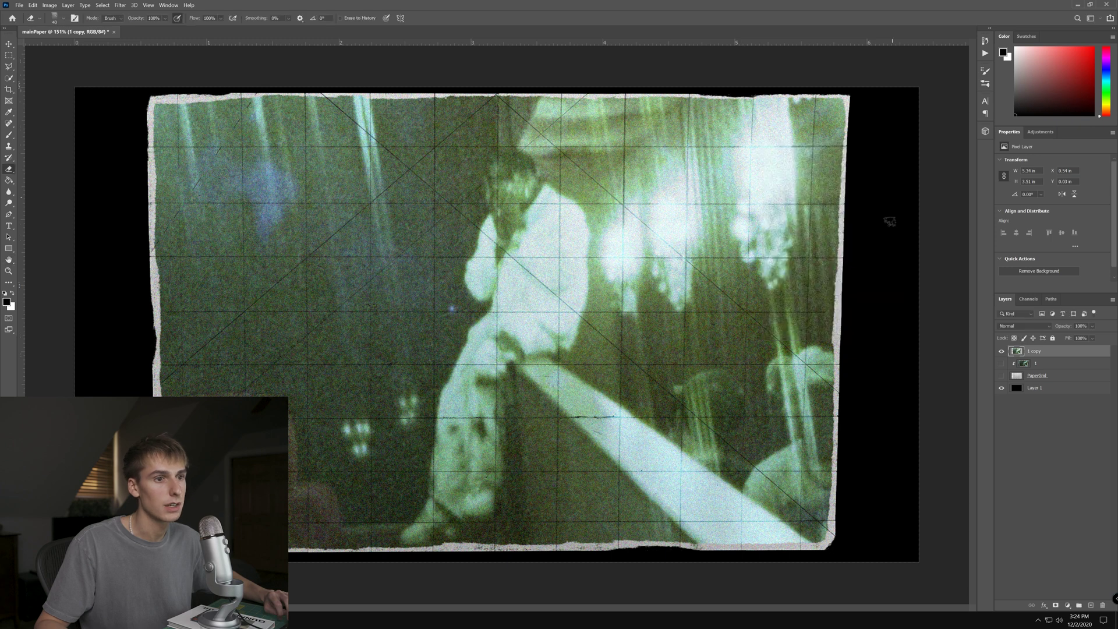
- Hide the black background layer and save the picture as PNG mainPaper1 in the PaperDone folder with the large file size option
key("ctrl+0")
left_click(1001, 389)
scroll(844, 361, "down", 1)
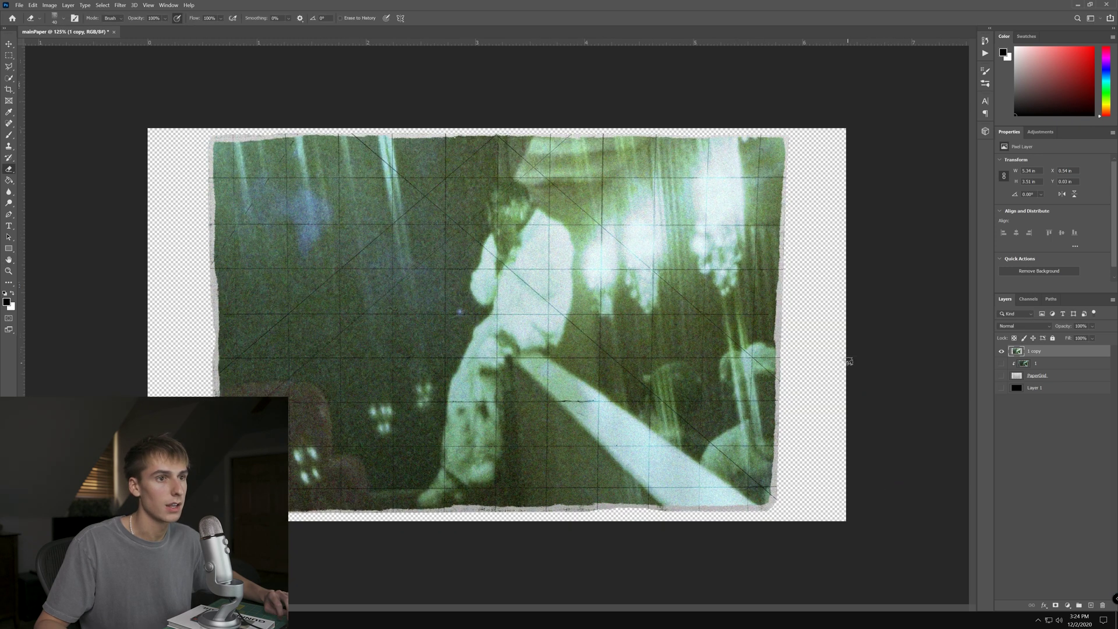
left_click(20, 5)
left_click(40, 148)
left_click(162, 222)
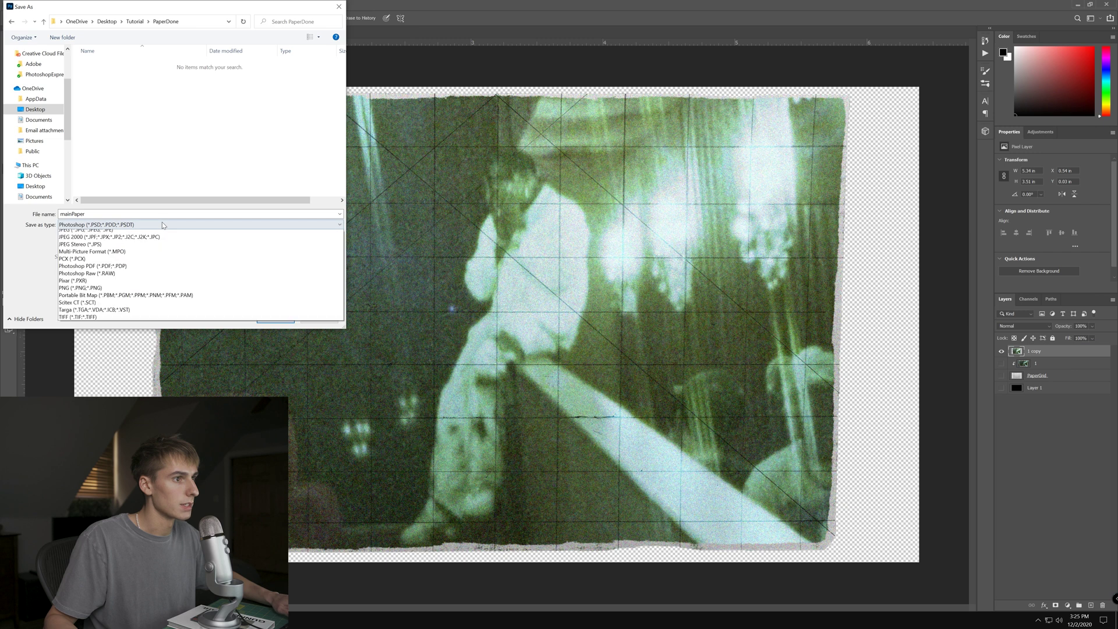
left_click(115, 356)
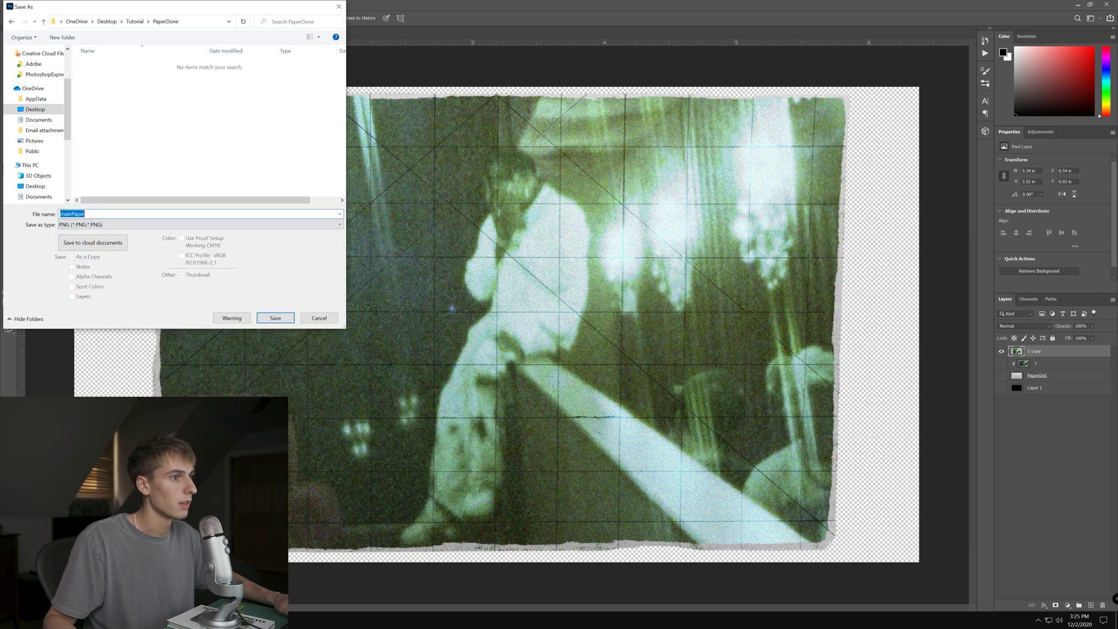
left_click(275, 318)
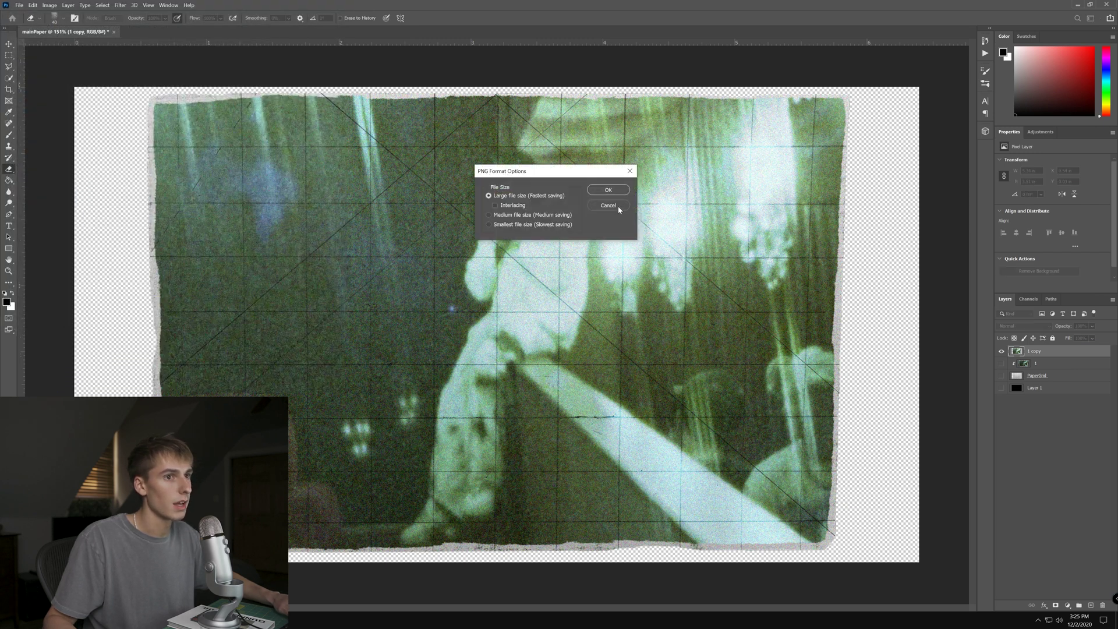
left_click(617, 182)
- Hide the merged copy, toggle the visibility of image layer 1 and select that layer
left_click(1001, 351)
left_click(1002, 363)
left_click(1002, 364)
left_click(1035, 363)
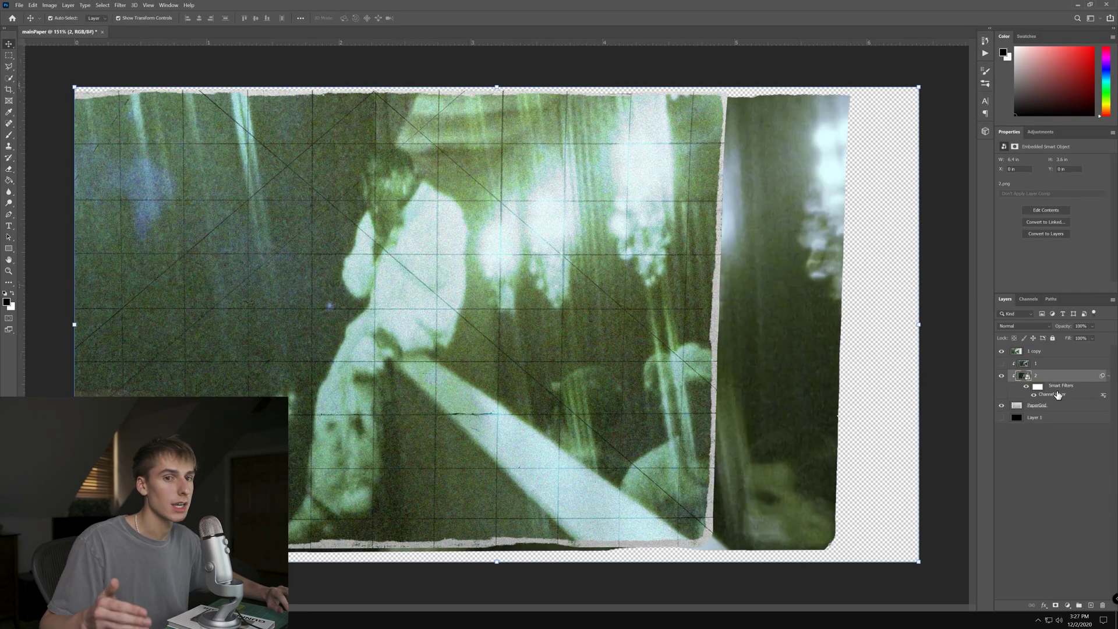
- Set the Red source channel to 0% in image layer 2's Channel Mixer smart filter
double_click(1055, 394)
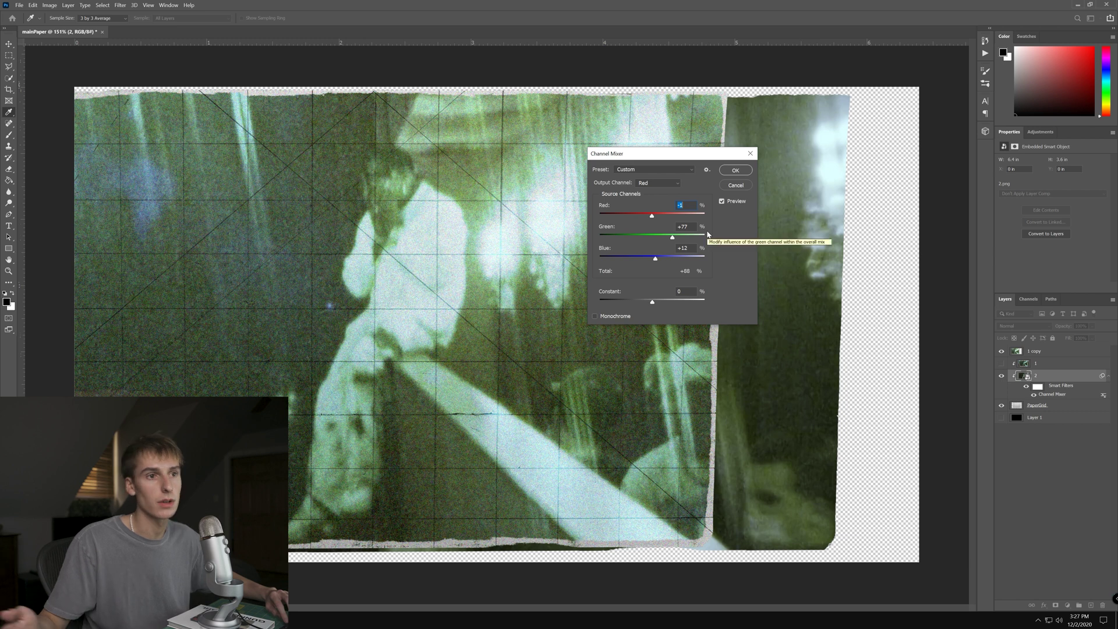
type("0")
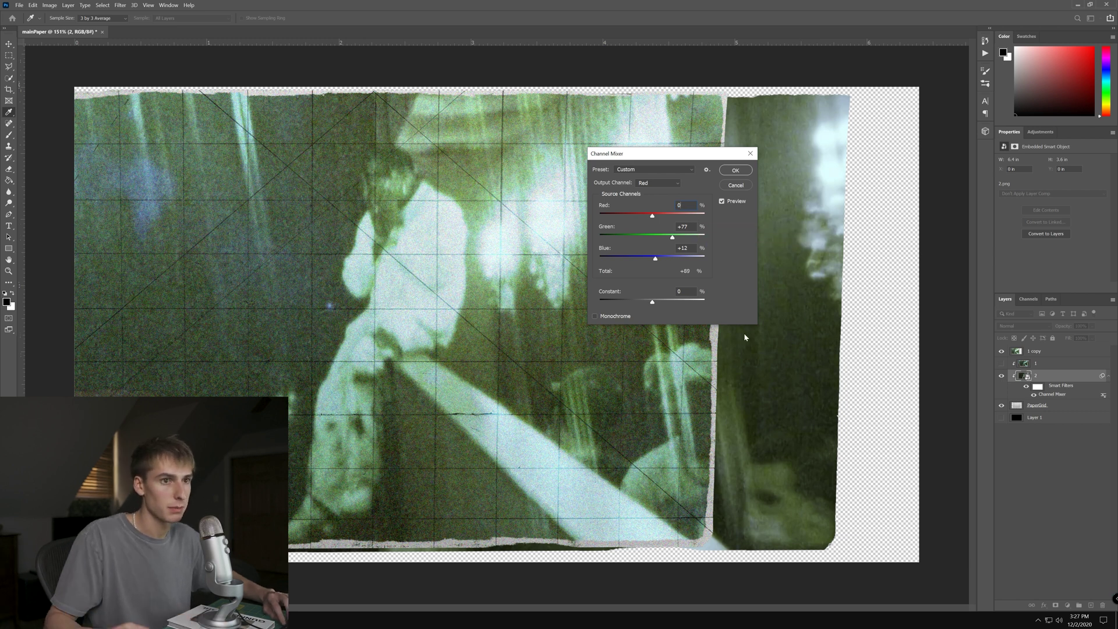
key("Return")
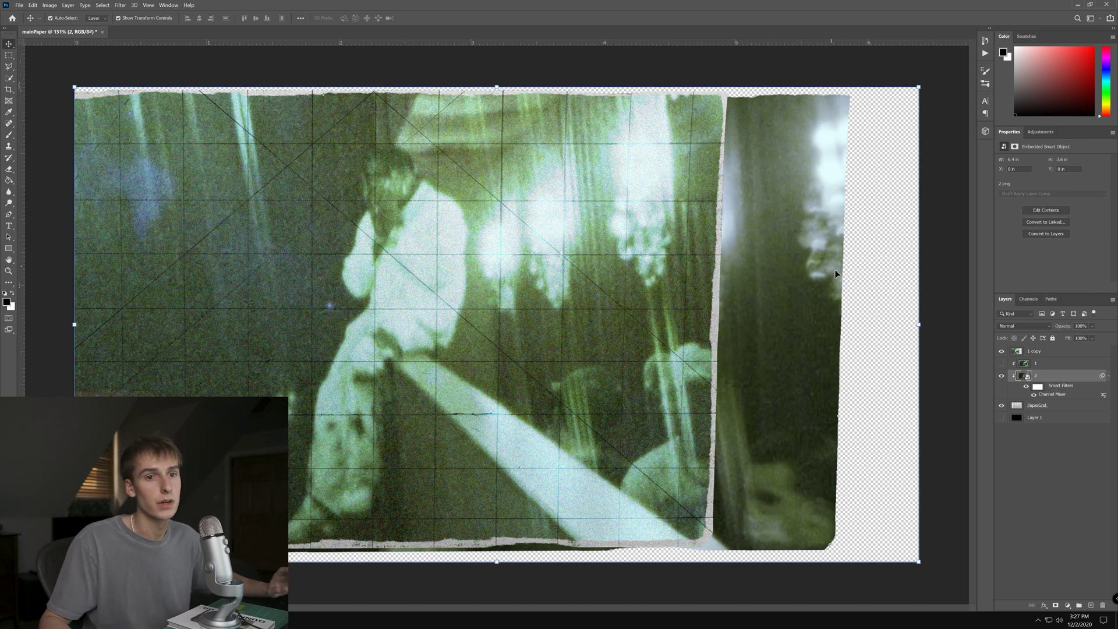
- Hide the merged copy and save the second picture as PNG mainPaper2 in the PaperDone folder with the large file size option
left_click(1001, 351)
left_click(1064, 412)
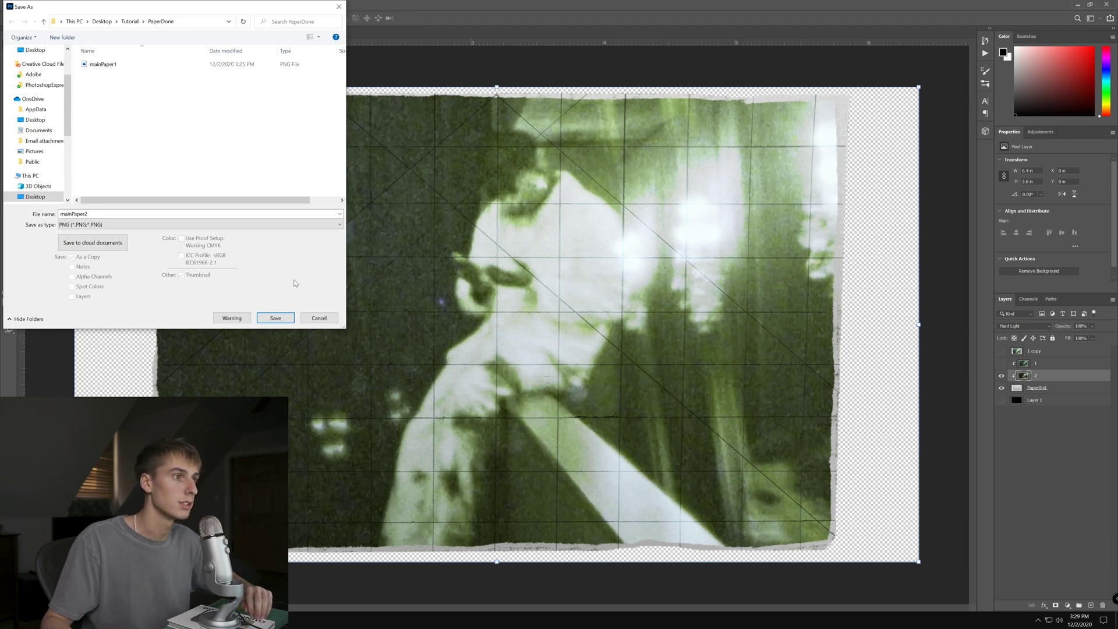
left_click(275, 318)
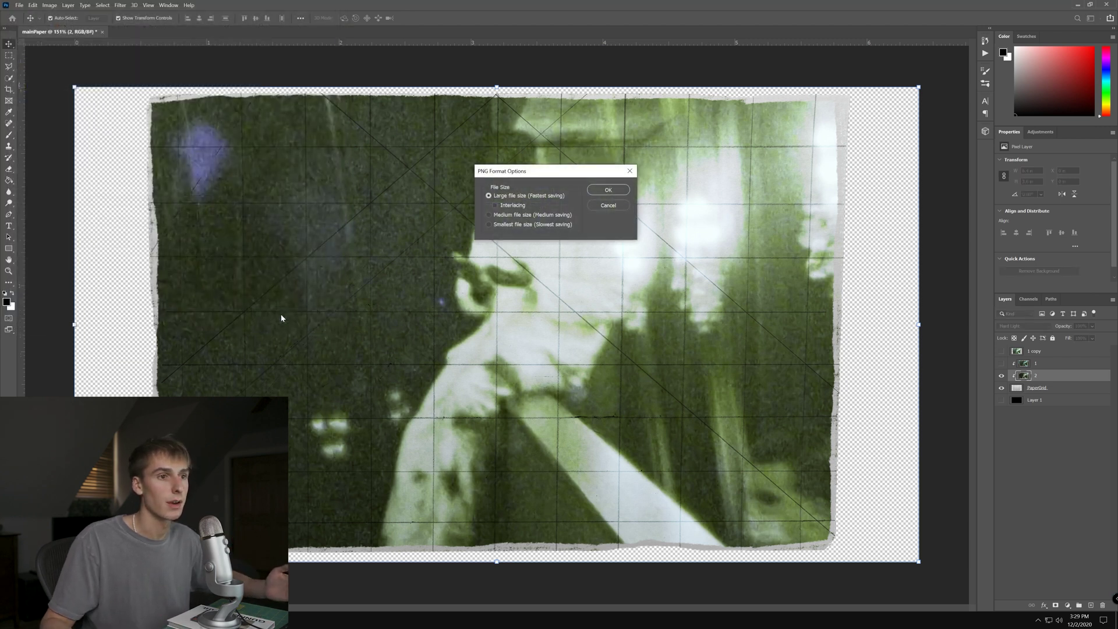
left_click(607, 189)
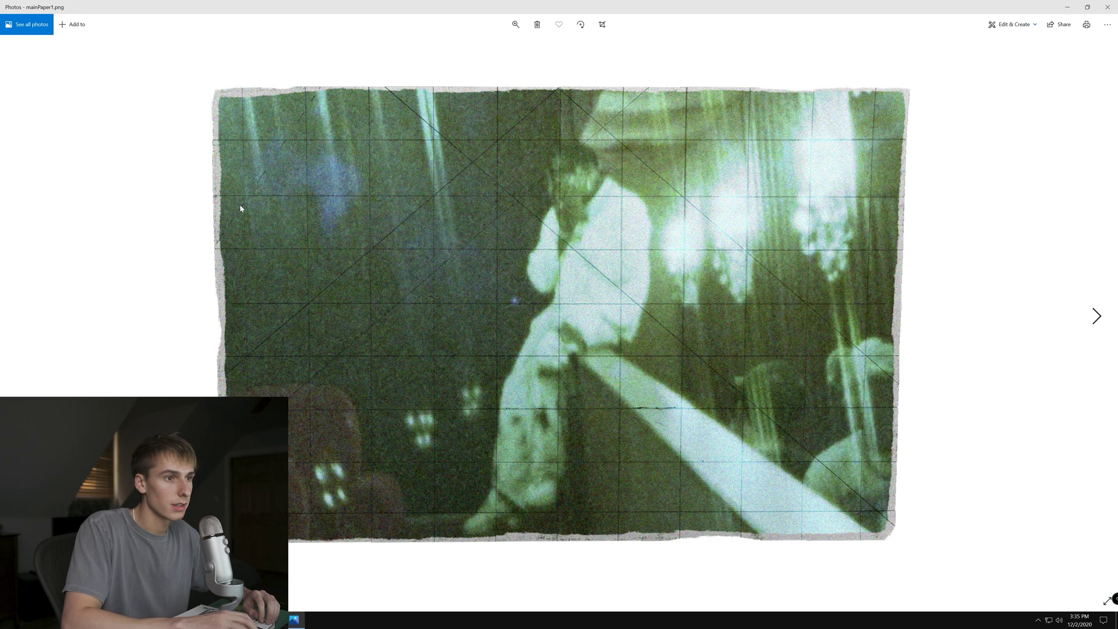
- Look through the exported pictures mainPaper1 to mainPaper5 in the Photos viewer and close it
key("Right")
key("Right")
key("Right")
key("Right")
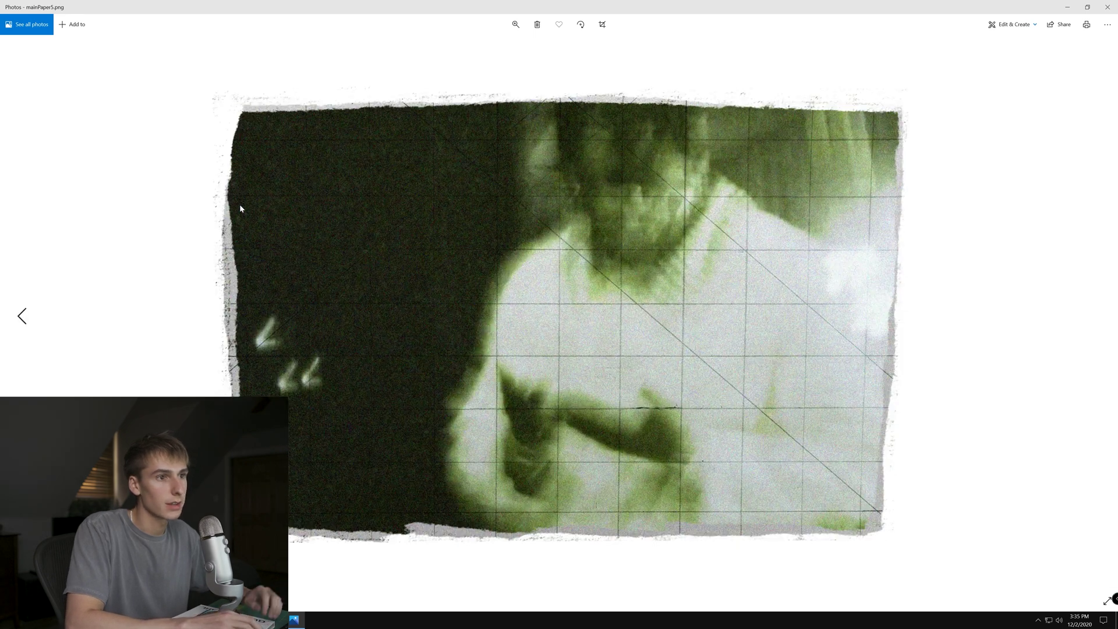
key("Left")
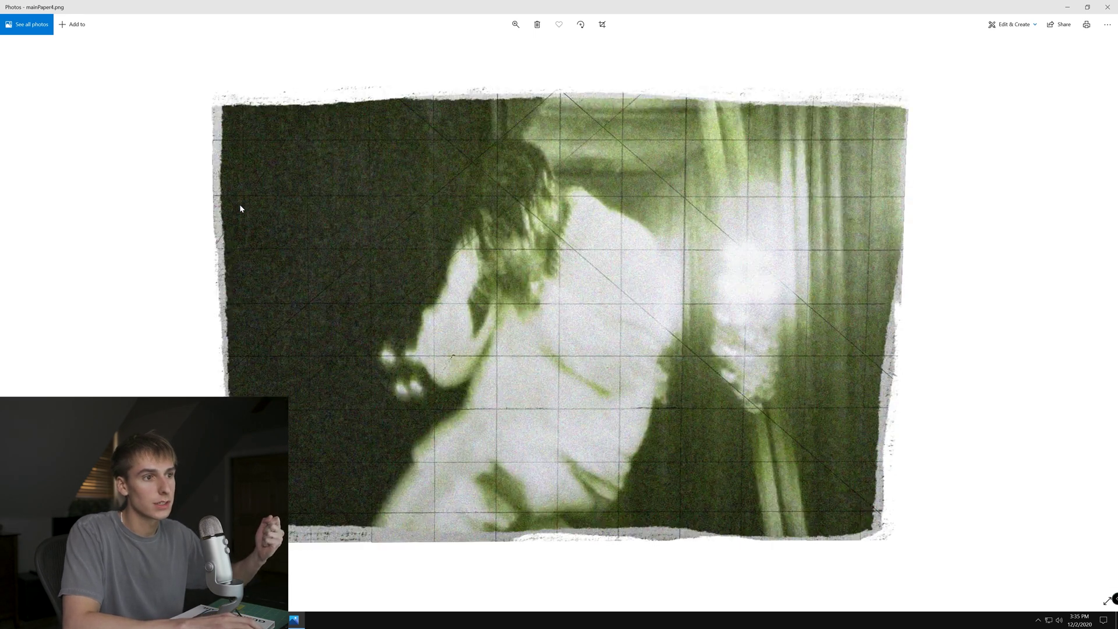
key("Left")
key("Left")
key("Left")
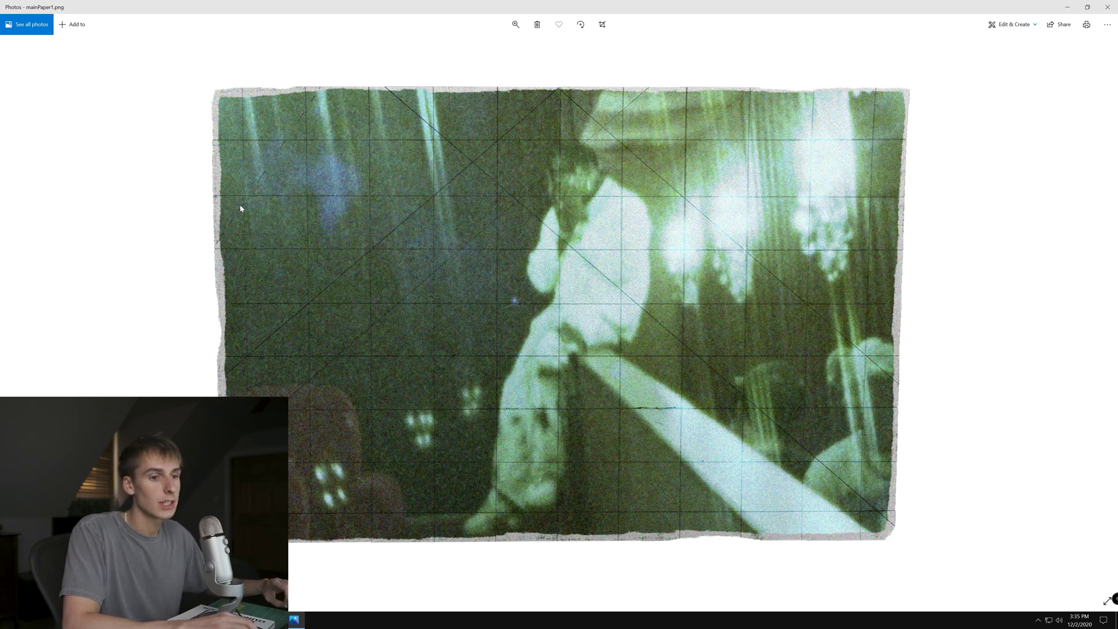
key("Right")
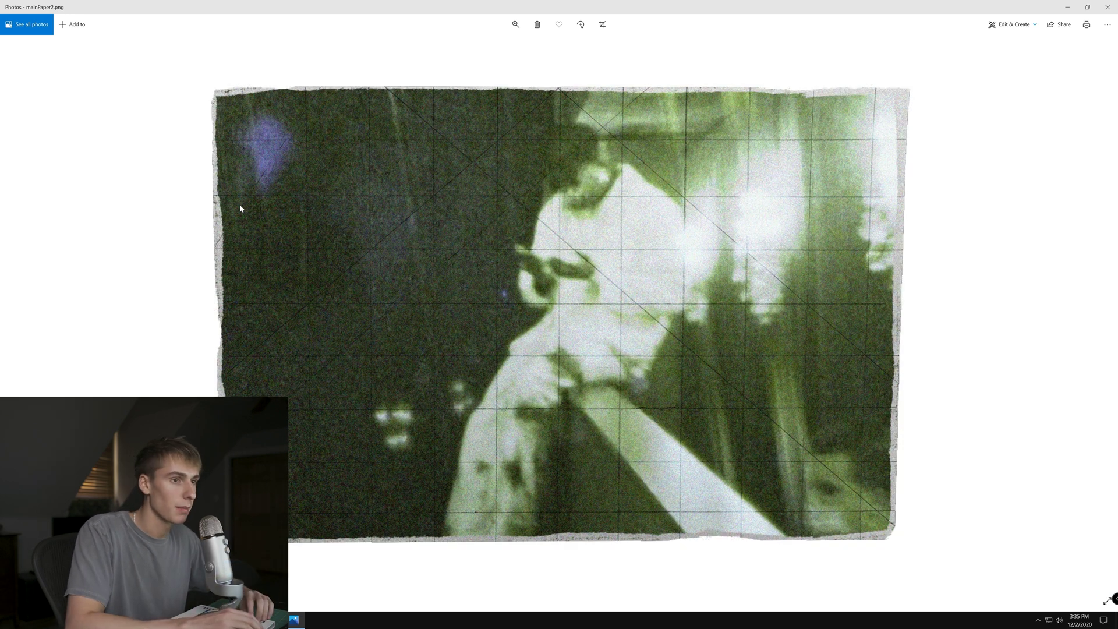
key("Right")
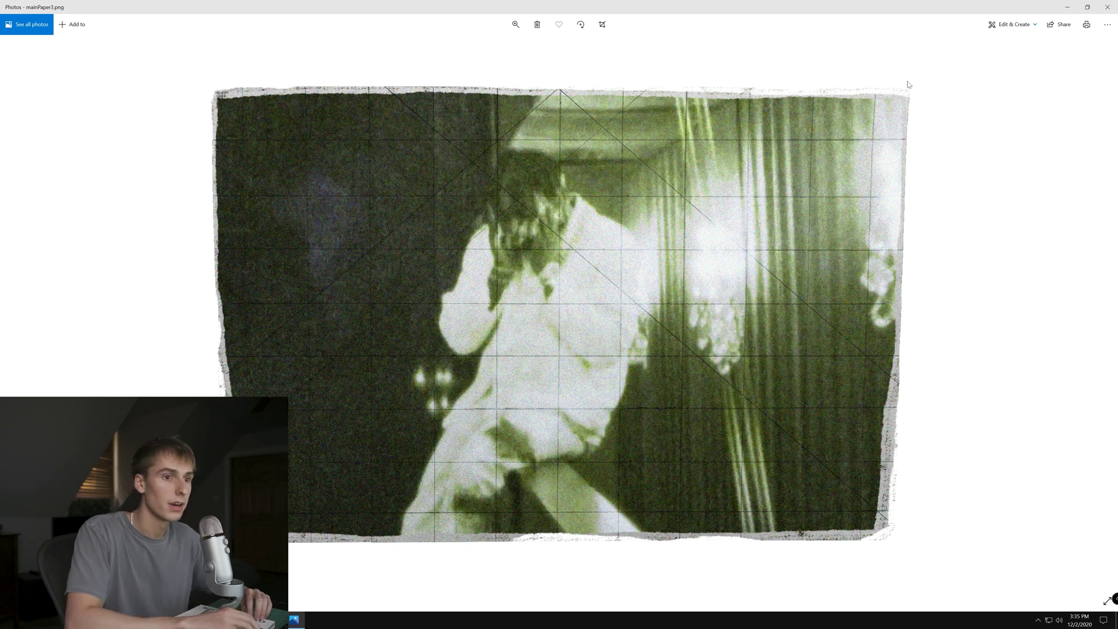
key("Right")
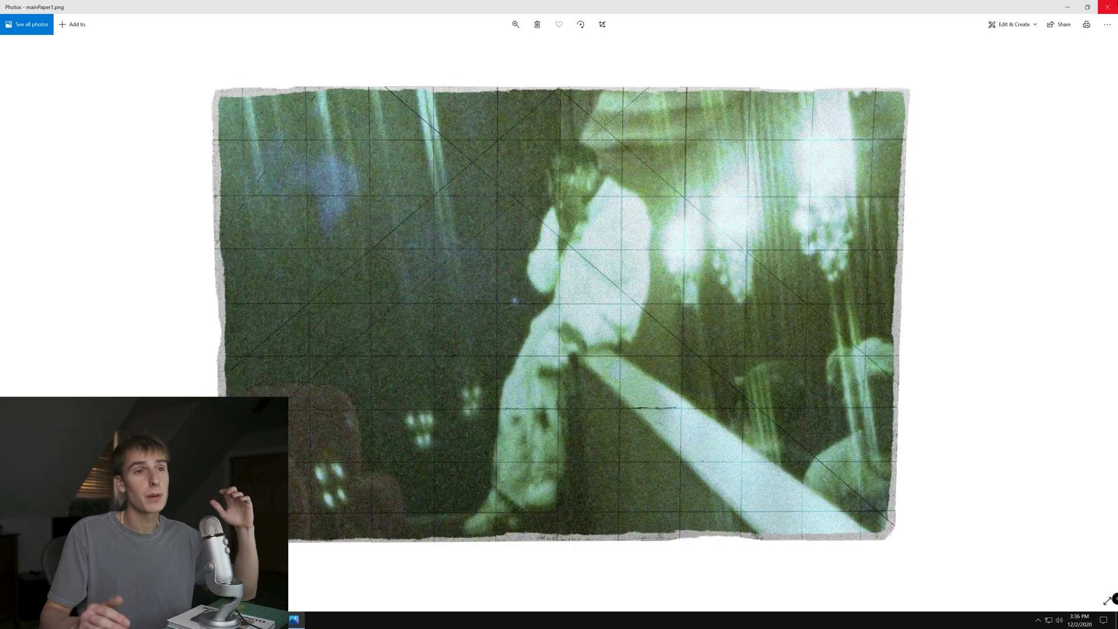
left_click(1108, 7)
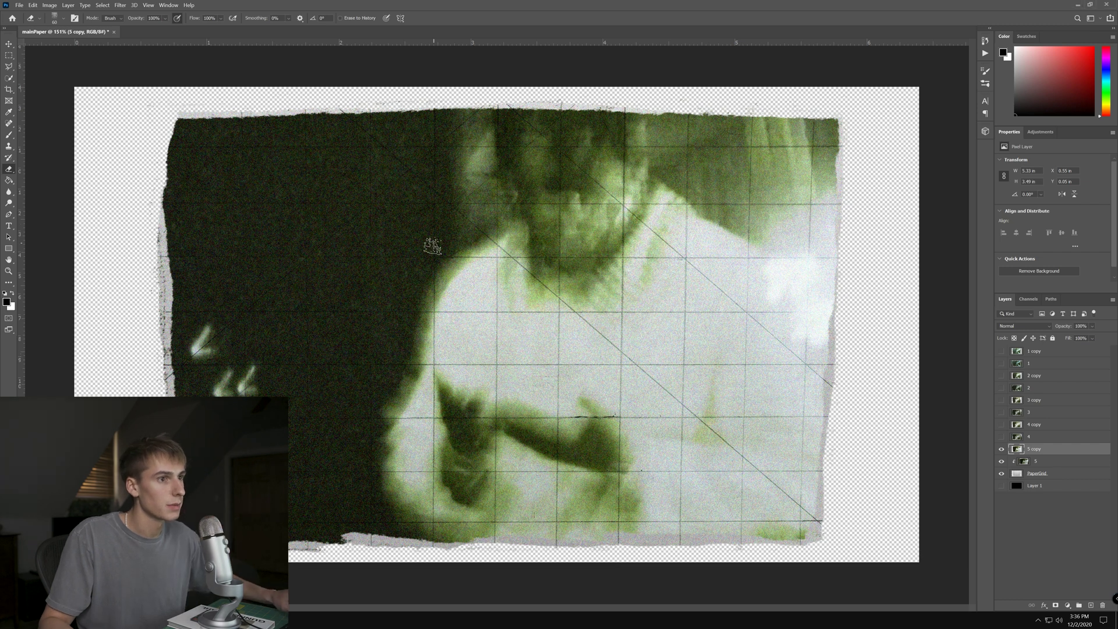
- Save the layered mainPaper document as a PSD file
key("ctrl+s")
key("Return")
key("Return")
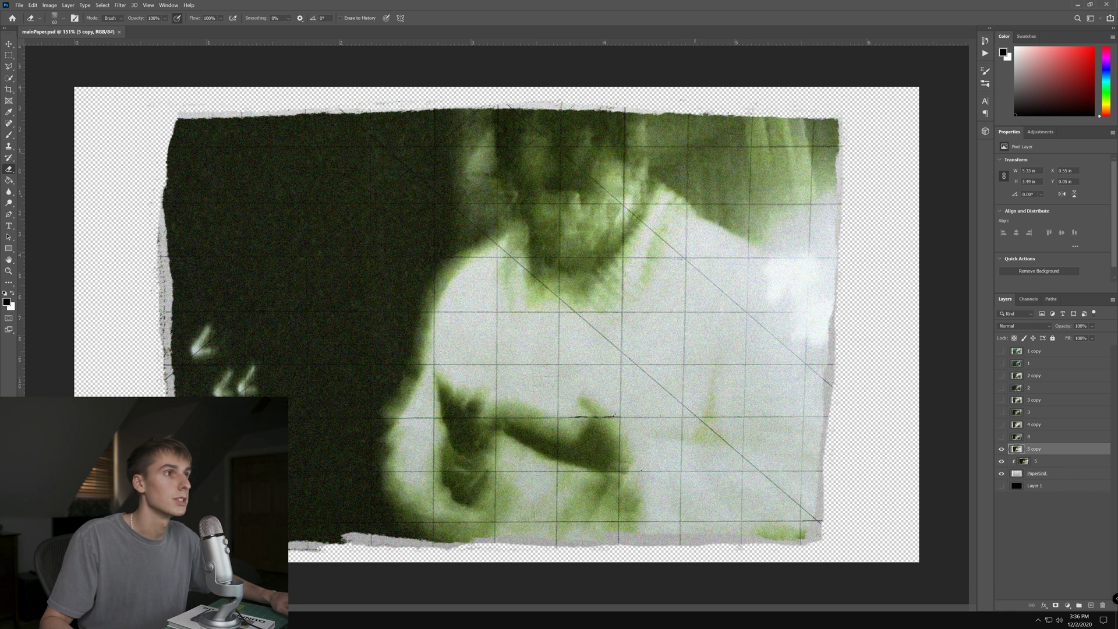
- Create a new transparent 1920 x 1080 pixel document at 300 pixels/inch named folding paper
left_click(20, 5)
left_click(26, 14)
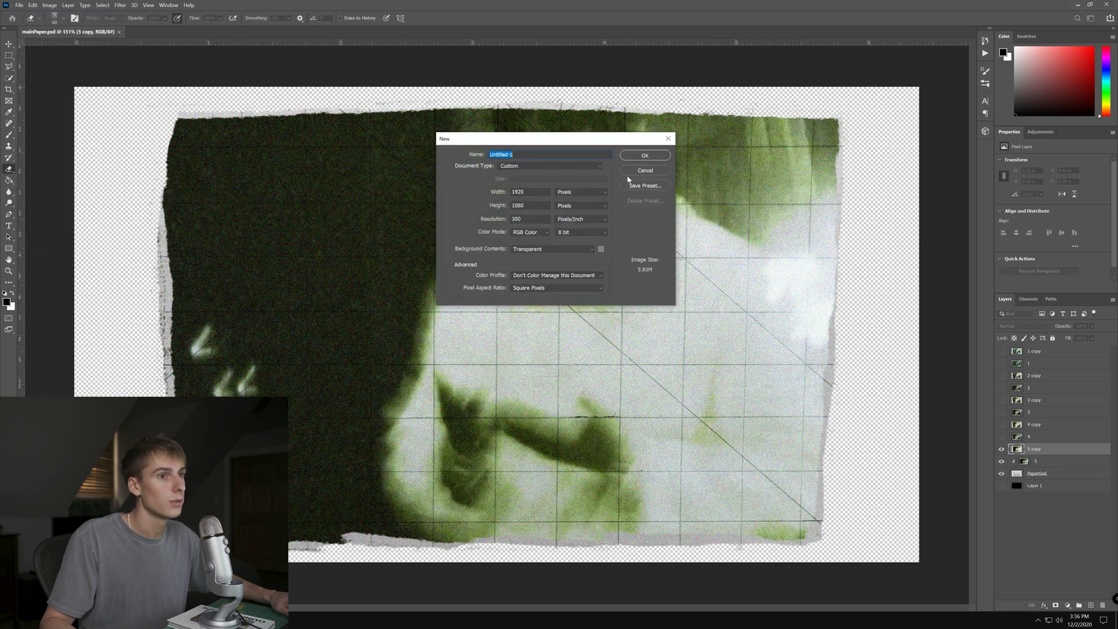
type("f")
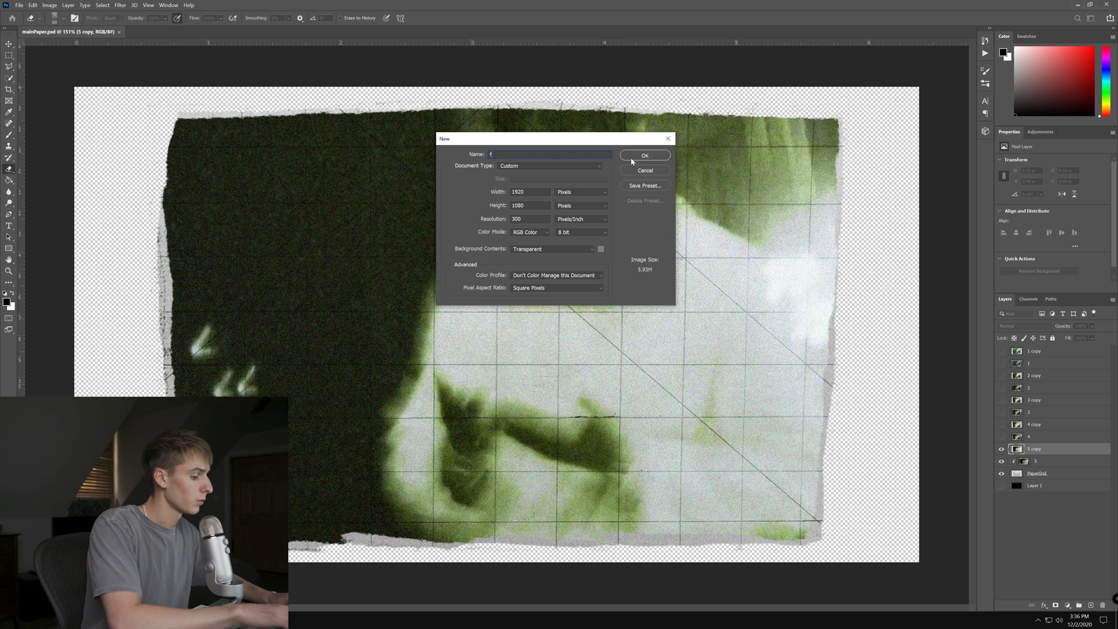
type("olding paper")
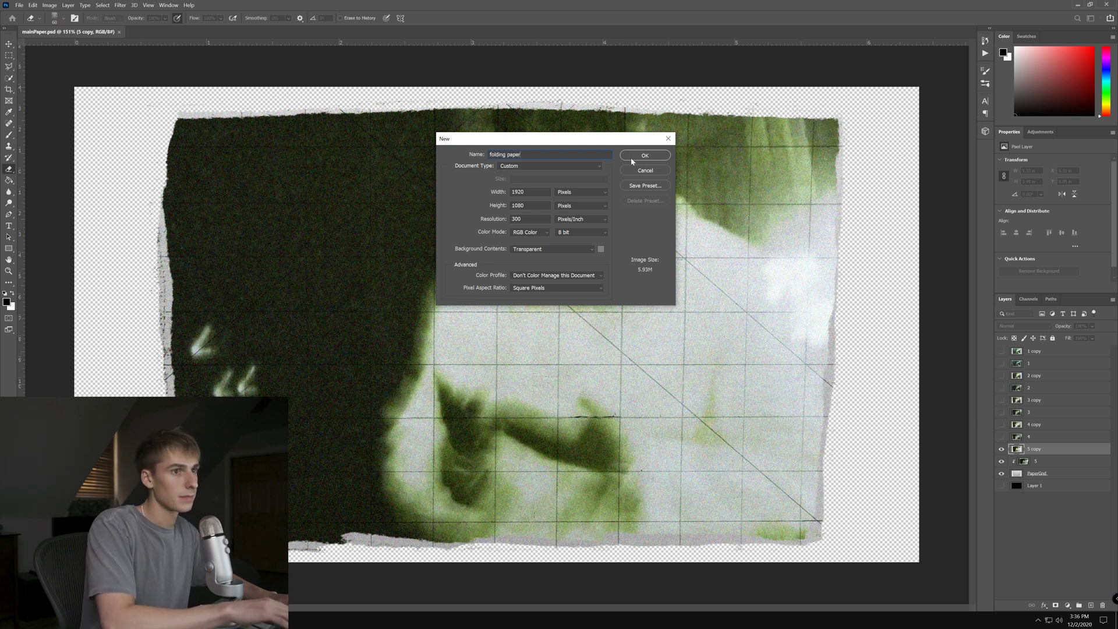
key("Return")
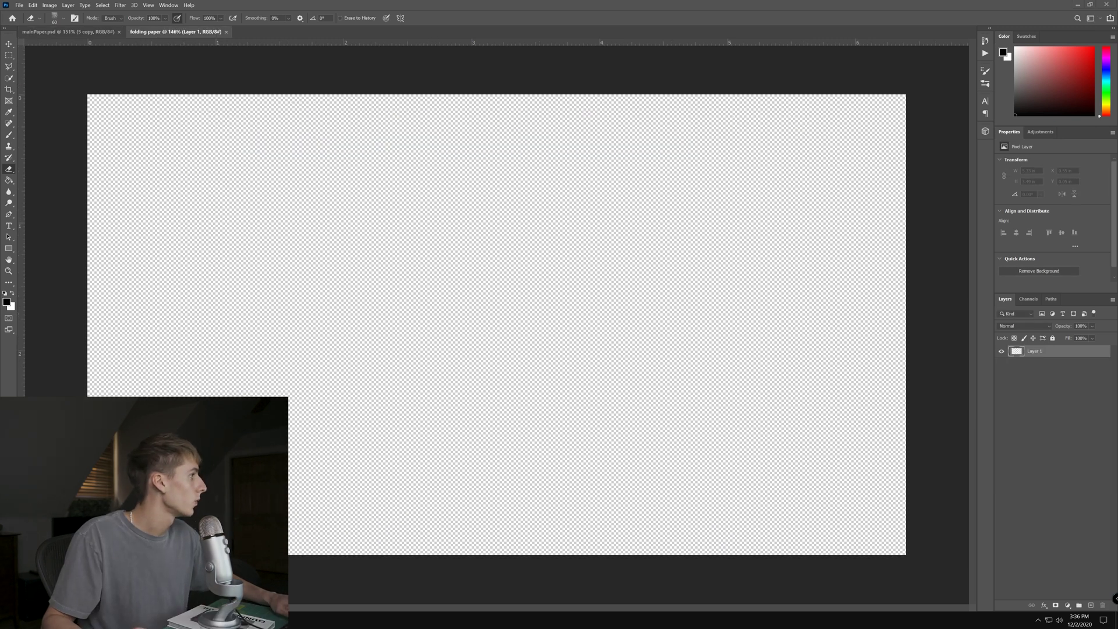
- Place the Fold1, Fold2 and Fold3 paper images in the document and hide the Fold3 and Fold2 layers
left_click_drag(495, 340, 495, 341)
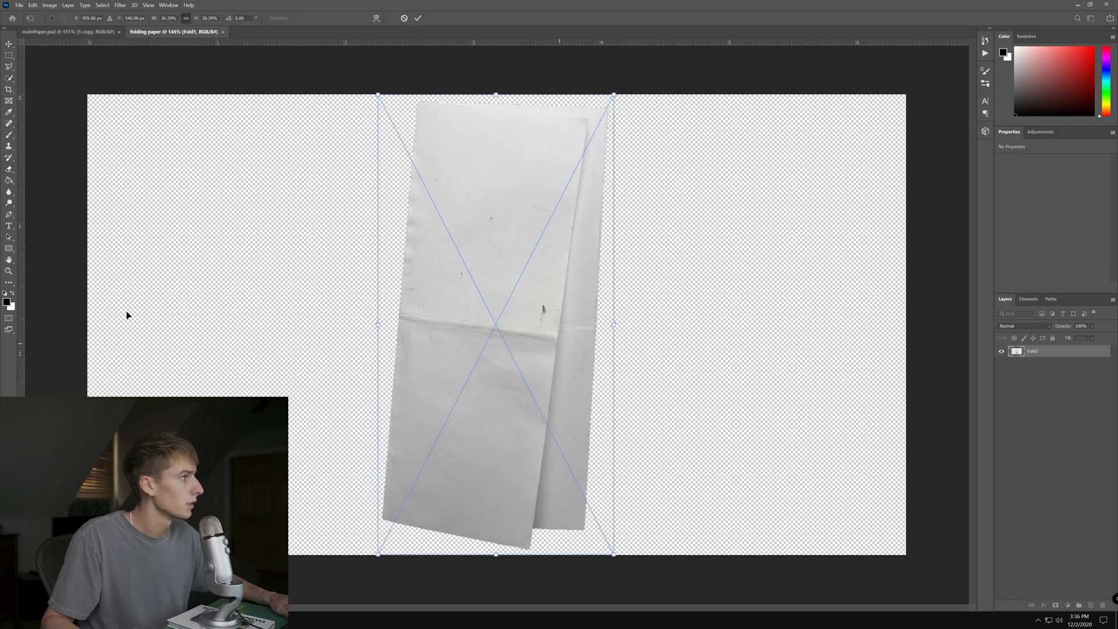
key("Return")
key("e")
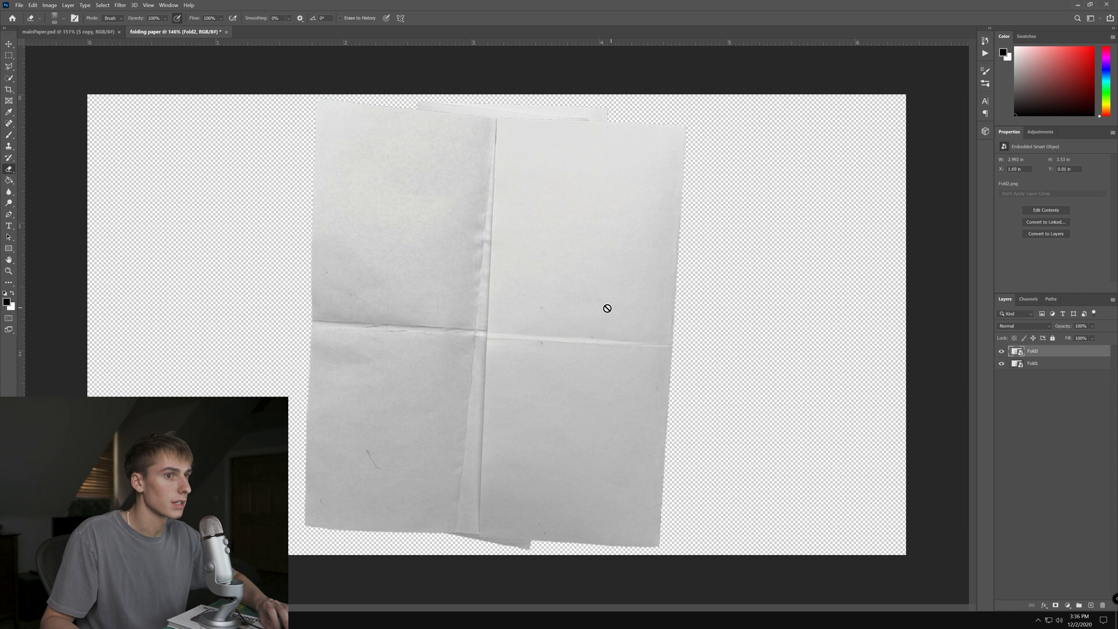
key("Return")
left_click(1001, 351)
left_click(1004, 364)
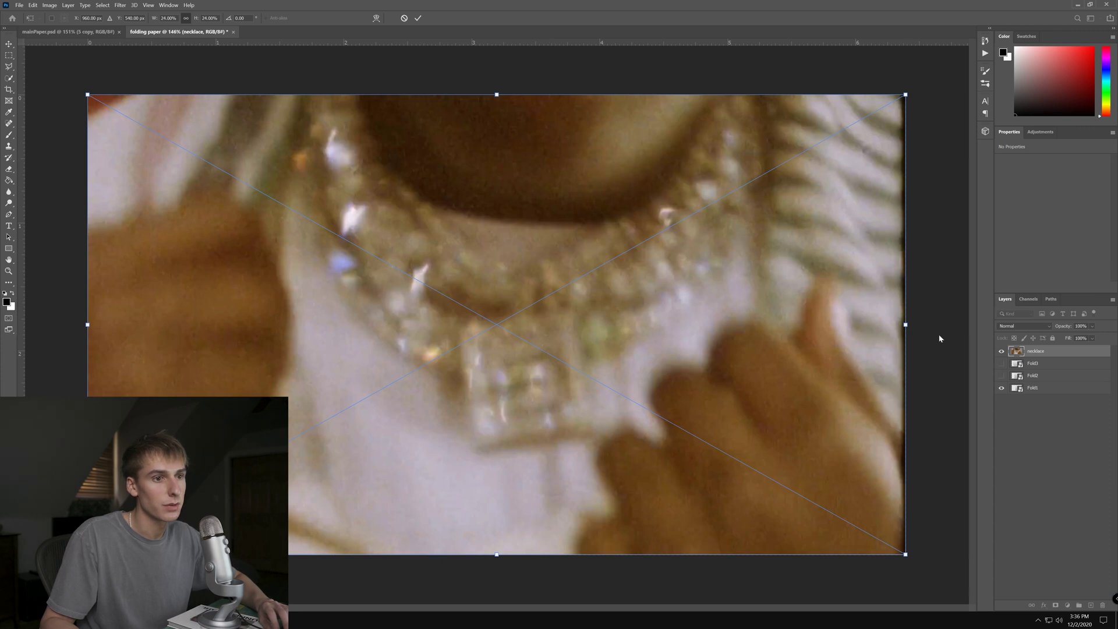
- Place the necklace image directly above the Fold1 layer and clip it to that paper with a clipping mask
key("Return")
key("e")
right_click(1050, 381)
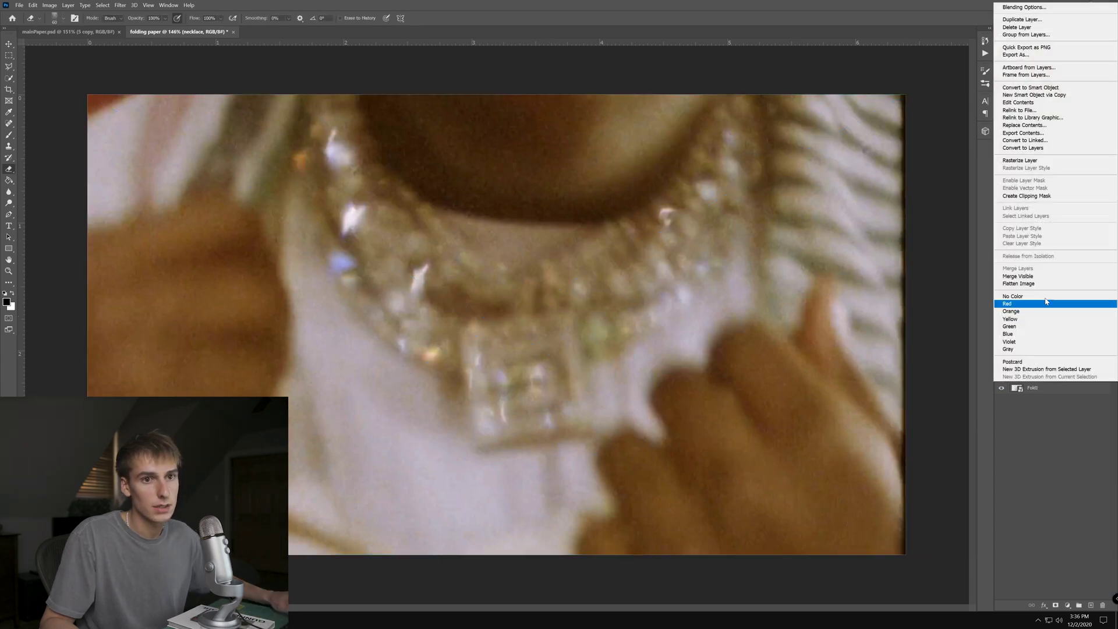
left_click(1026, 196)
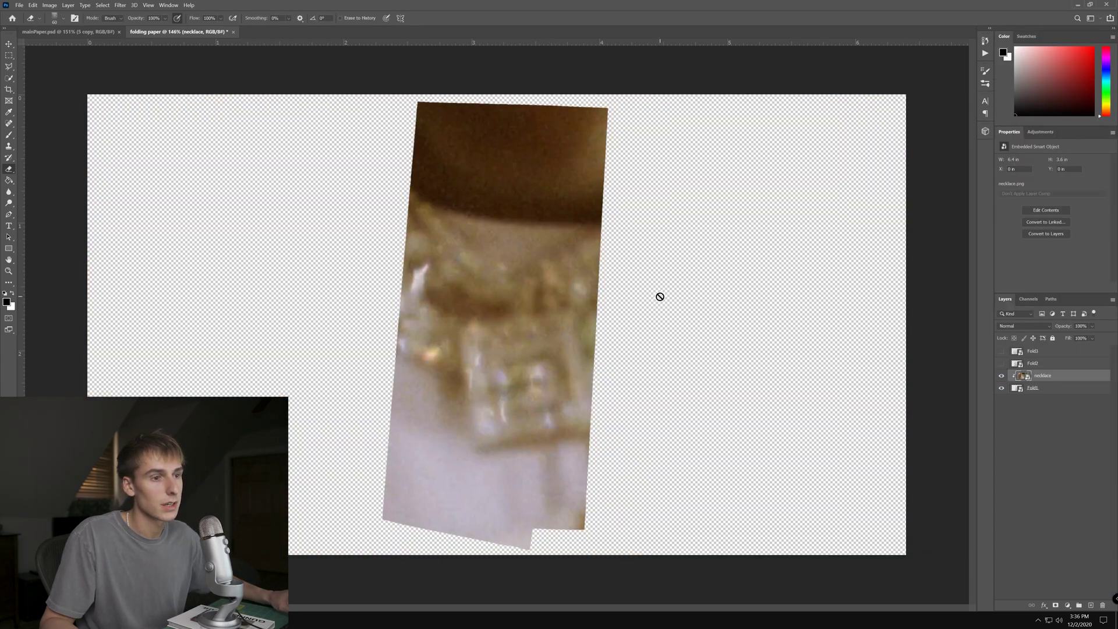
- Hide the necklace layer and review the Fold1, Fold2 and Fold3 papers one at a time
key("ctrl+comma")
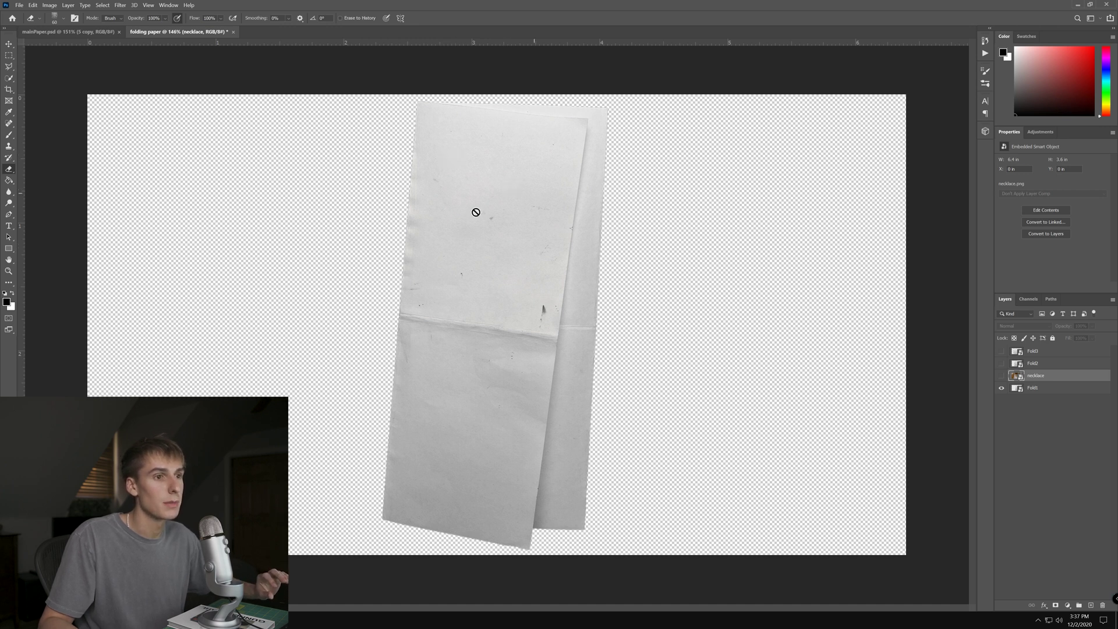
left_click(1001, 363)
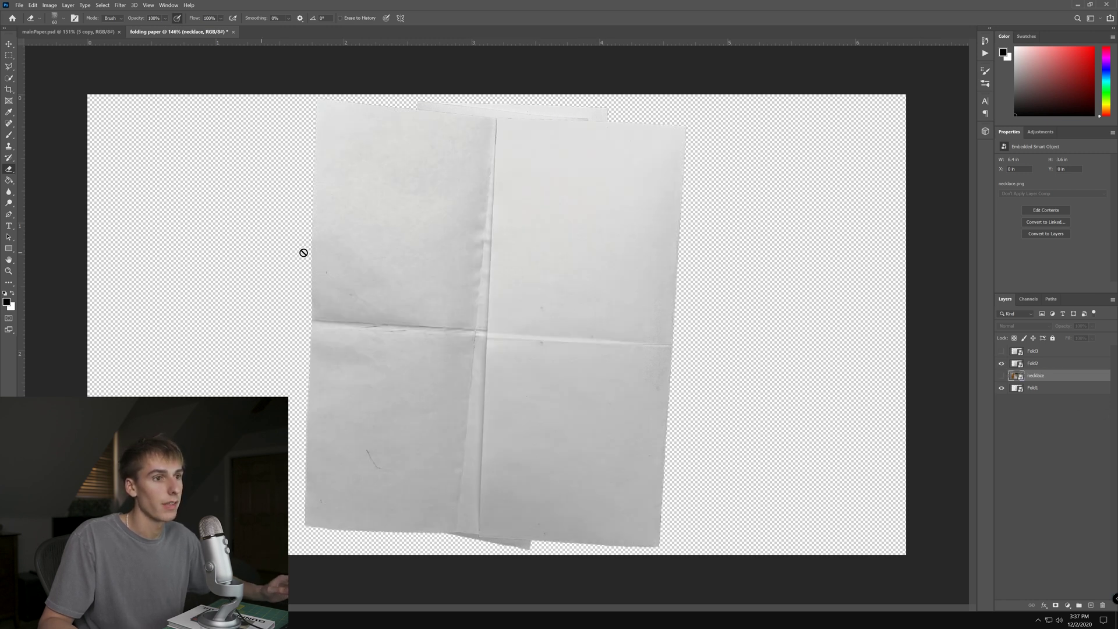
left_click(1006, 389)
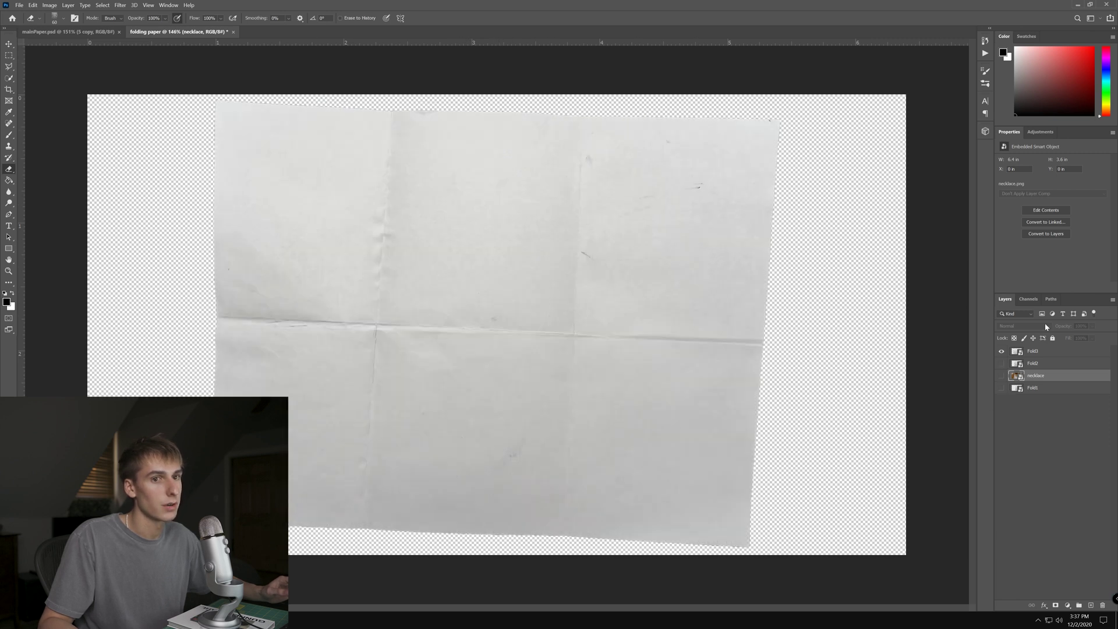
left_click(1000, 352)
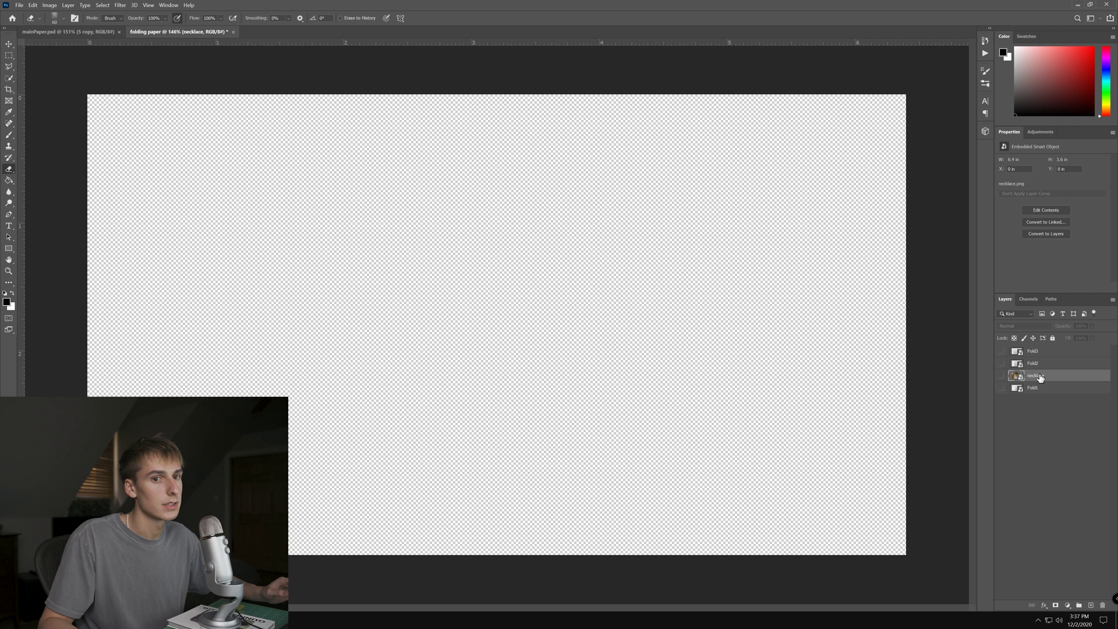
- Move the necklace layer above Fold2, preview the Fold2 paper and leave only Fold1 visible
left_click_drag(1041, 377, 1040, 365)
left_click(1002, 376)
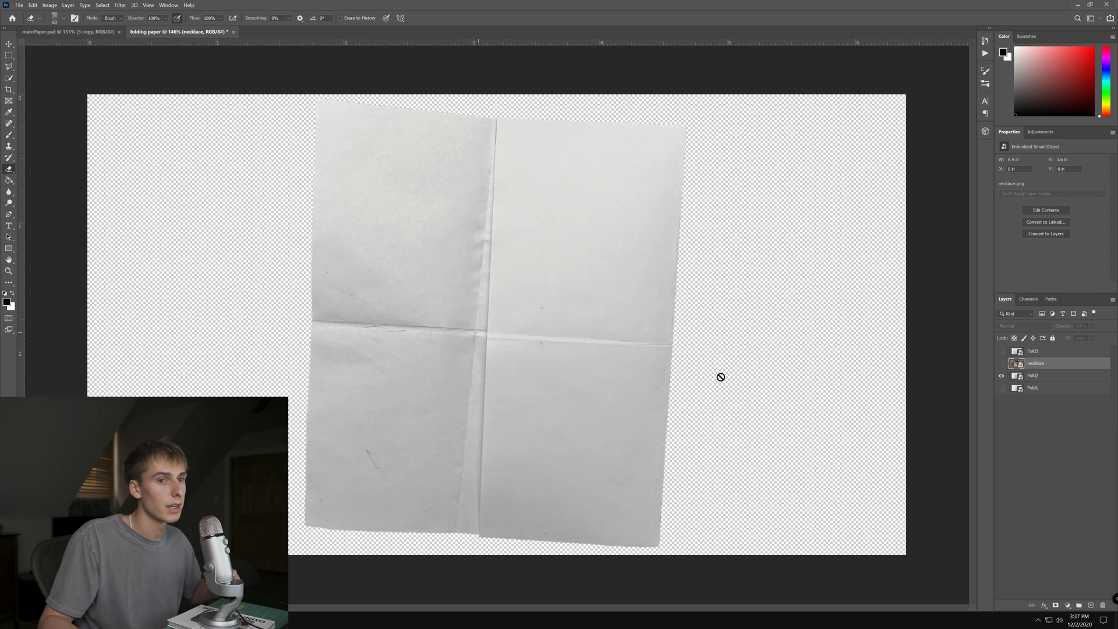
left_click(1002, 376)
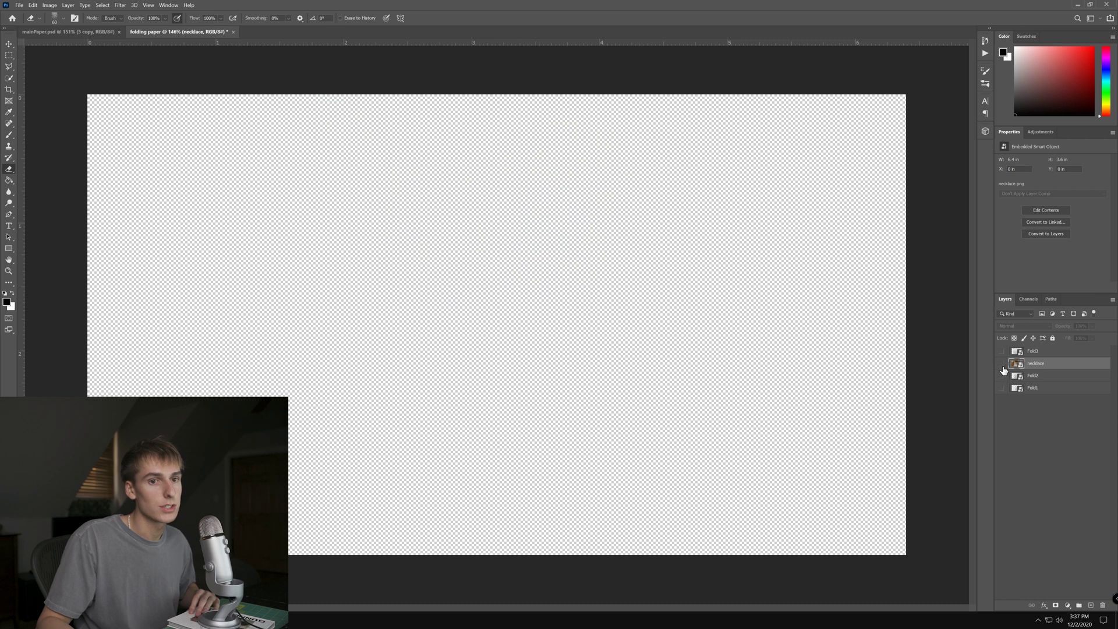
left_click(1002, 388)
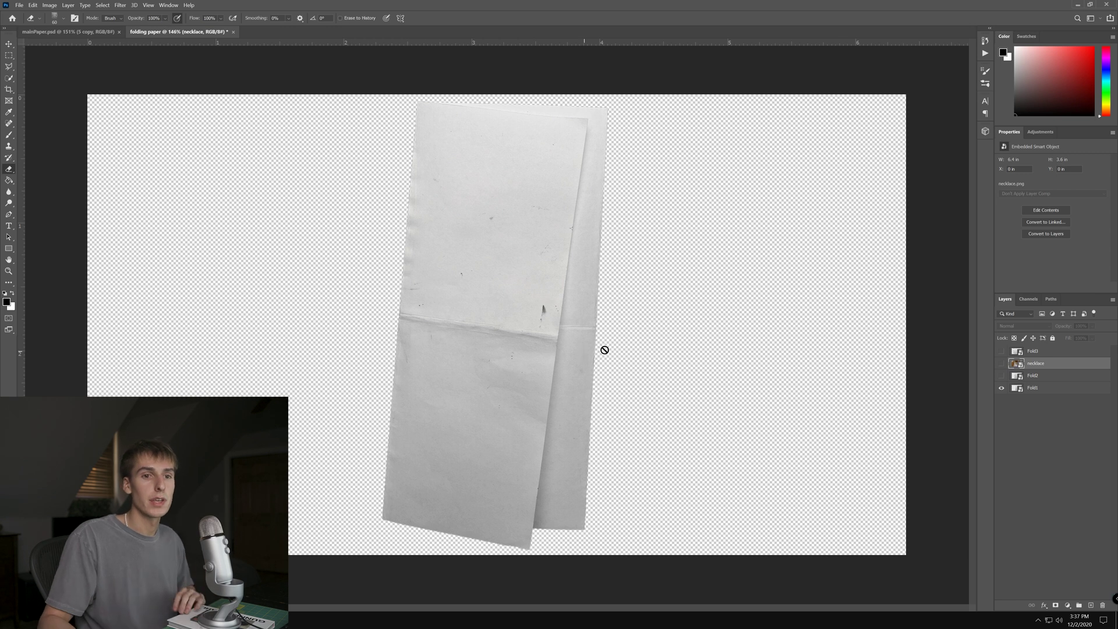
- Try to flip the necklace layer horizontally with a width scale of -24%, undo it and hide the layer
left_click(1001, 363)
key("ctrl+t")
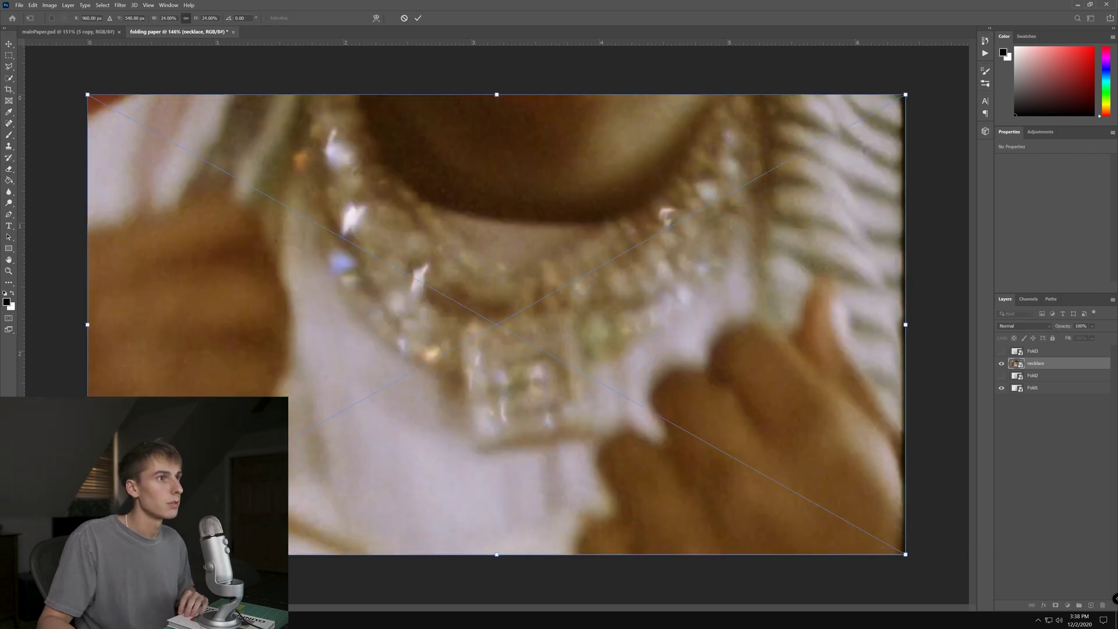
left_click(161, 18)
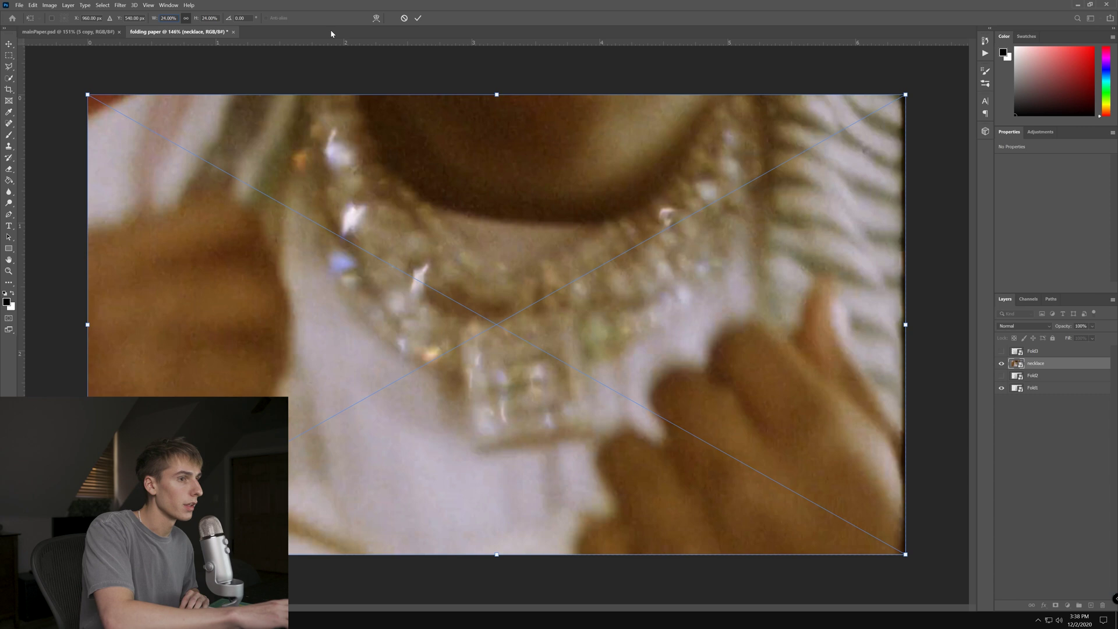
type("-")
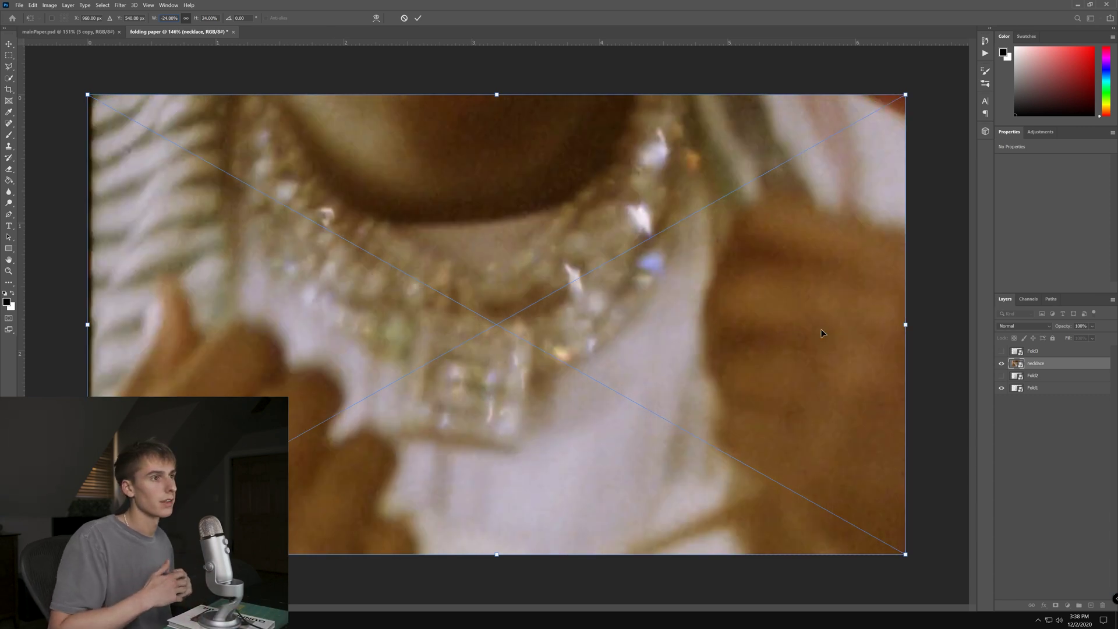
key("ctrl+z")
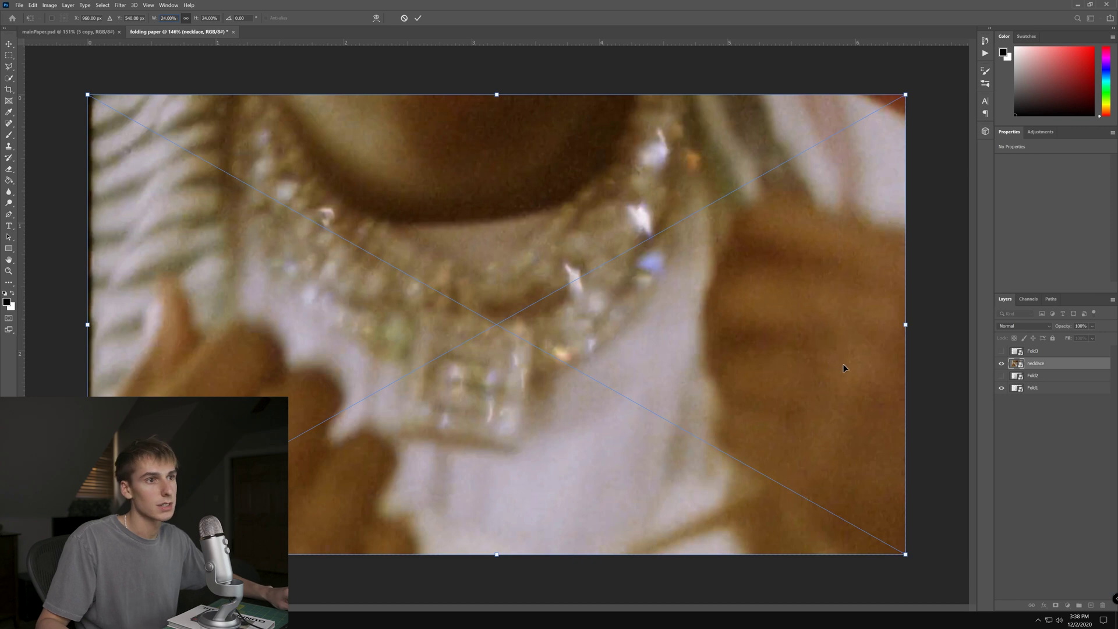
left_click(1002, 363)
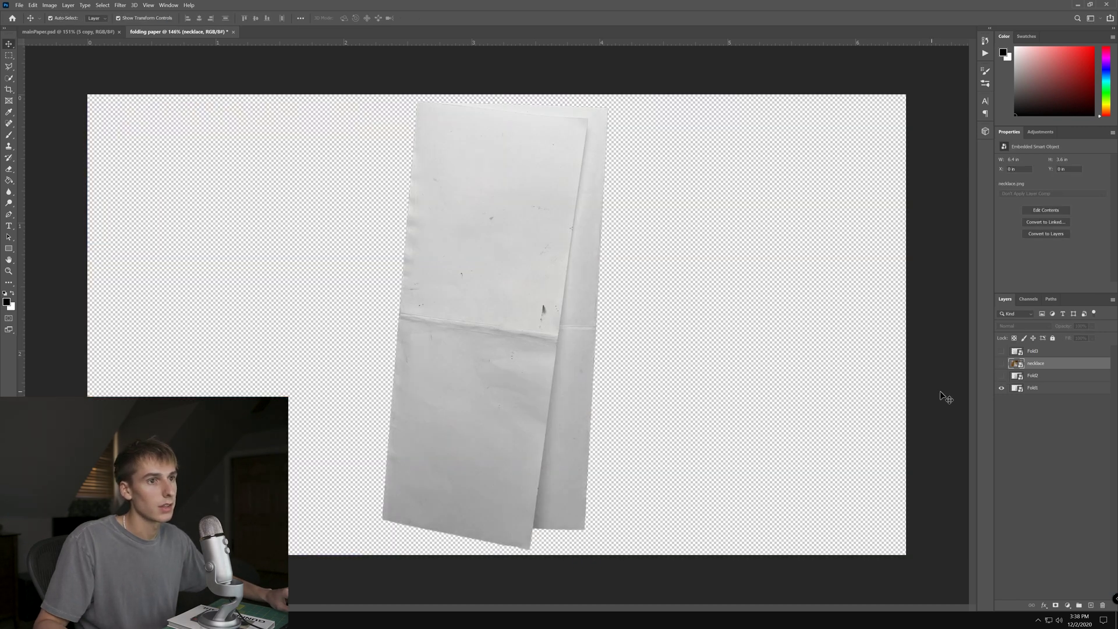
- Save the folded Fold1 paper as PNG fold1 in the PaperDone folder
left_click(19, 5)
left_click(35, 107)
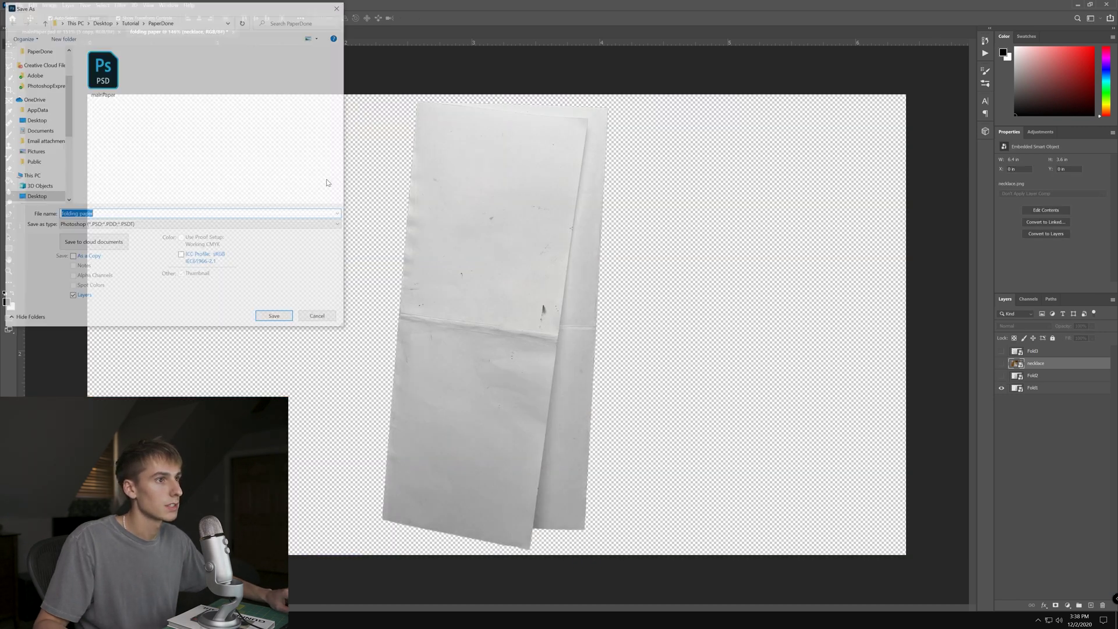
type("fold1")
key("Tab")
type("png")
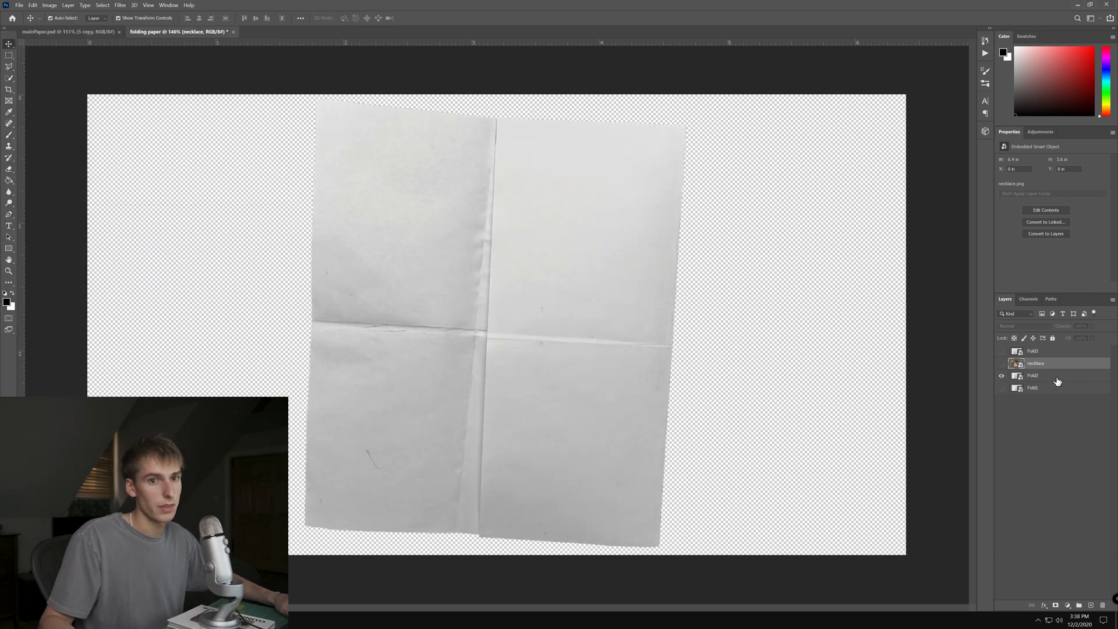
- Show the necklace layer, clip it to the Fold2 paper and lower its opacity to 18%
left_click(1058, 381)
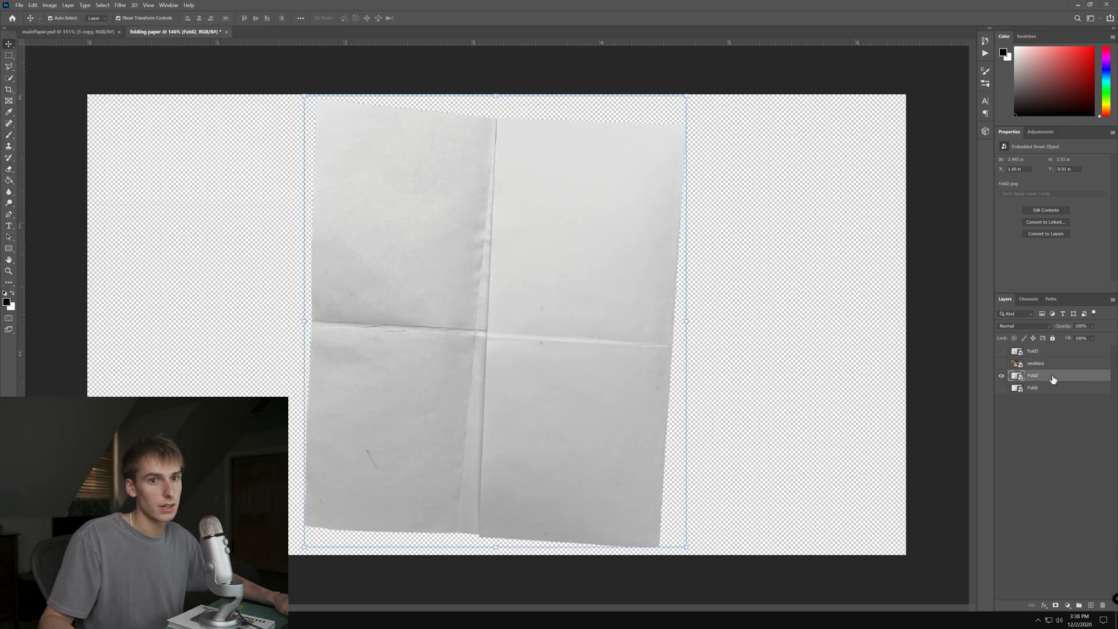
left_click(1001, 363)
left_click(1043, 365)
right_click(1044, 365)
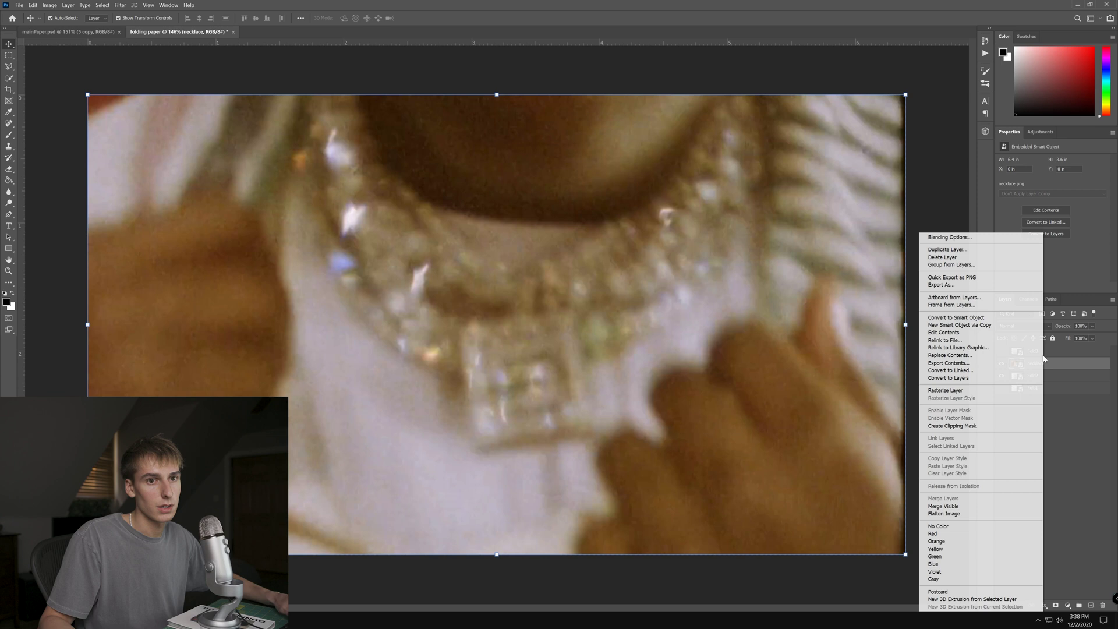
left_click(959, 425)
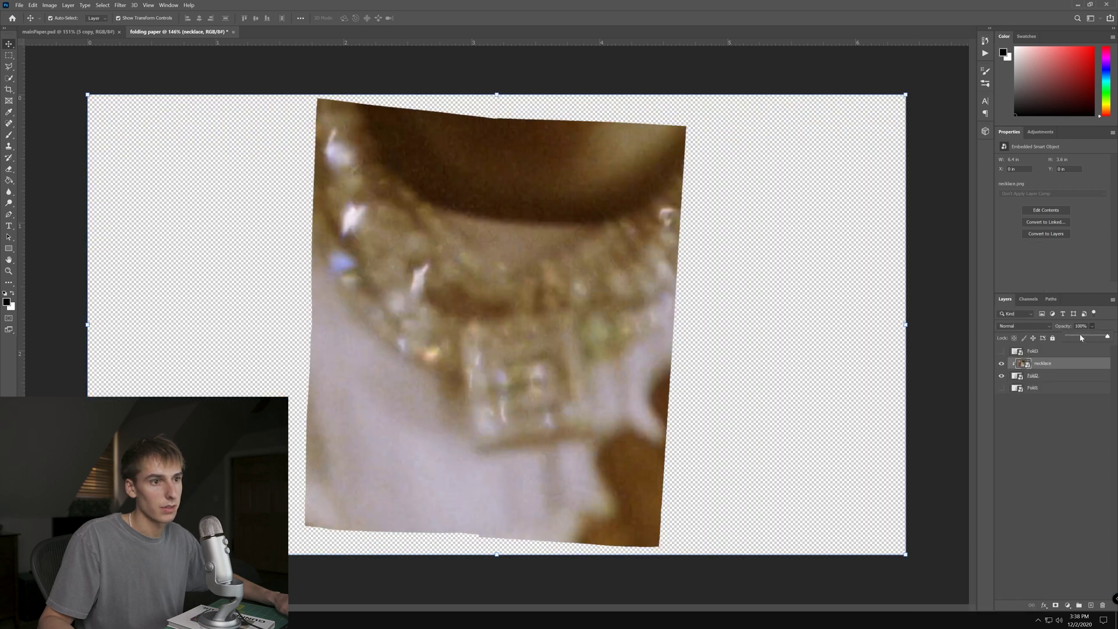
left_click(1075, 335)
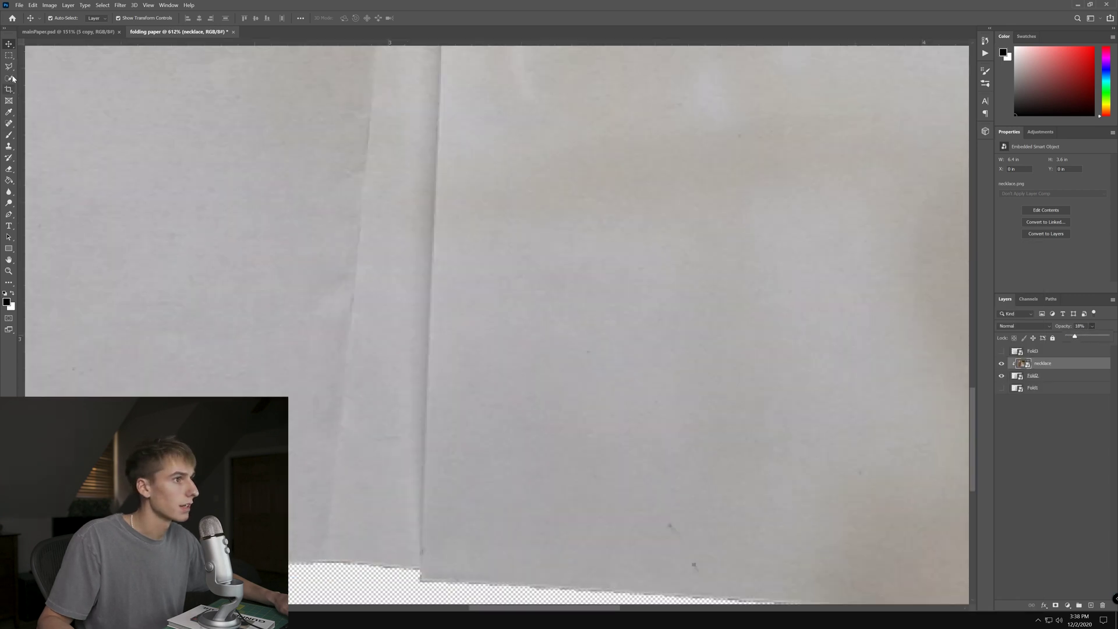
- Outline the right-hand panel of the Fold2 paper with a Polygonal Lasso selection that follows the vertical fold edge
left_click(10, 77)
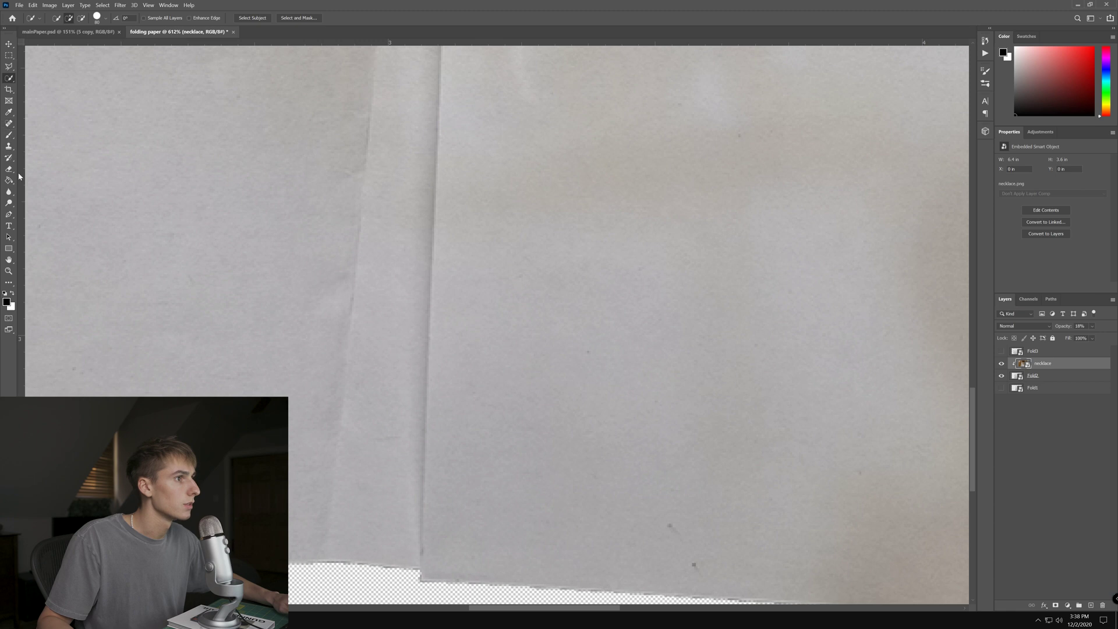
left_click(10, 67)
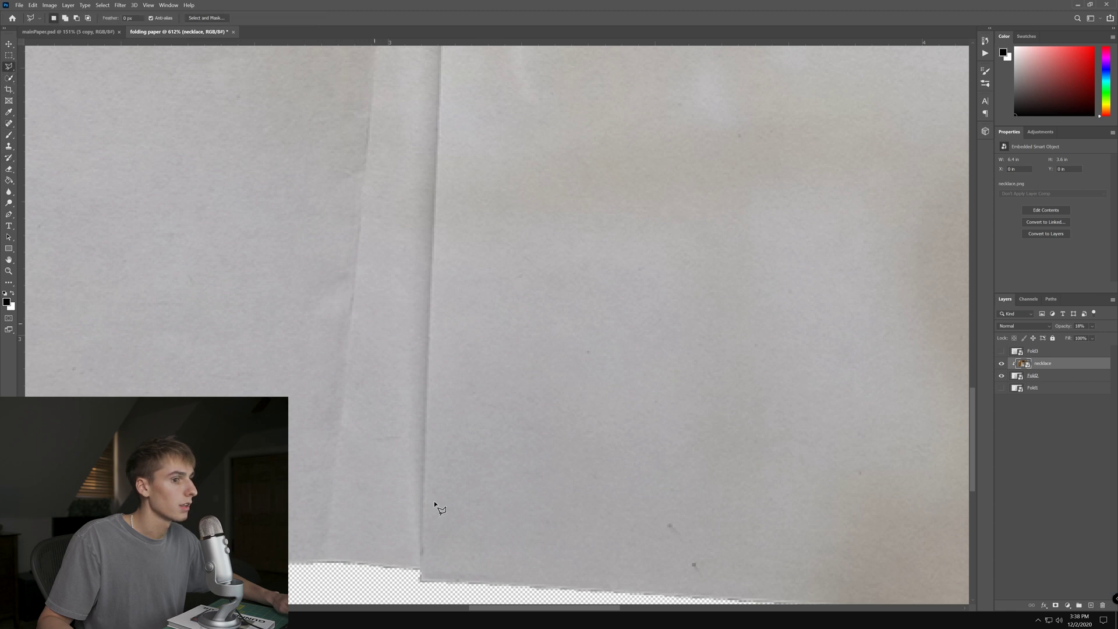
left_click(421, 581)
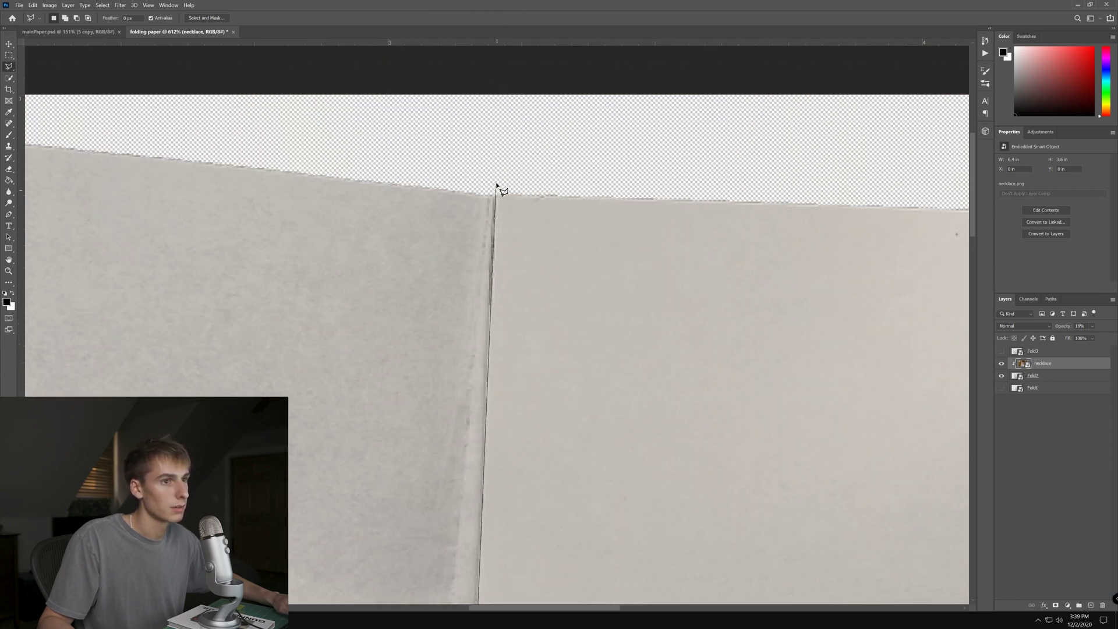
left_click(511, 176)
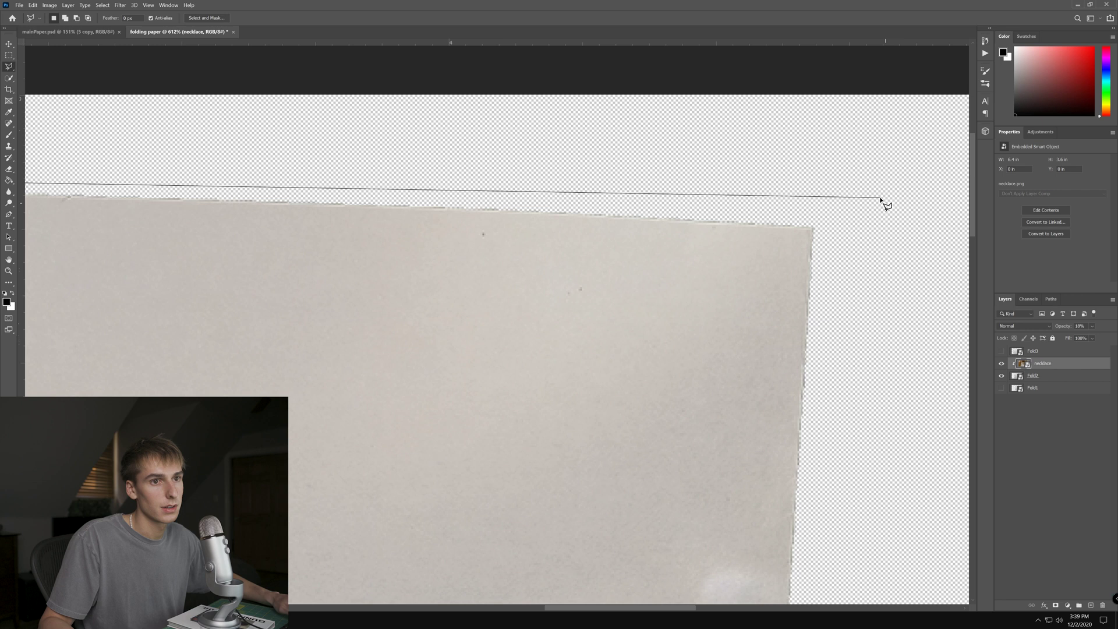
left_click(880, 197)
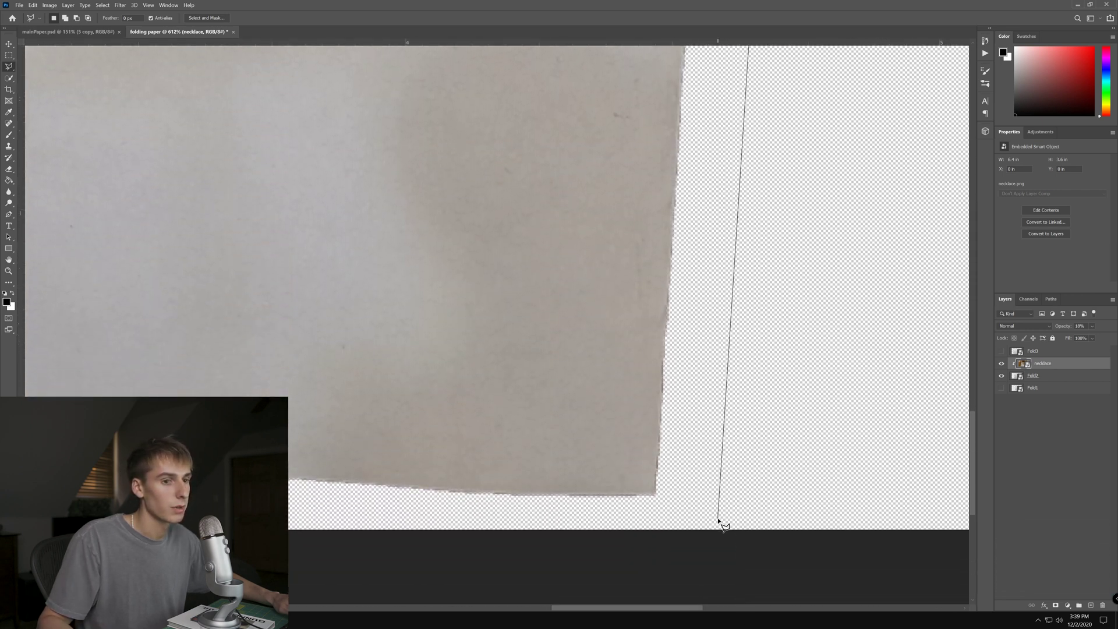
left_click(718, 520)
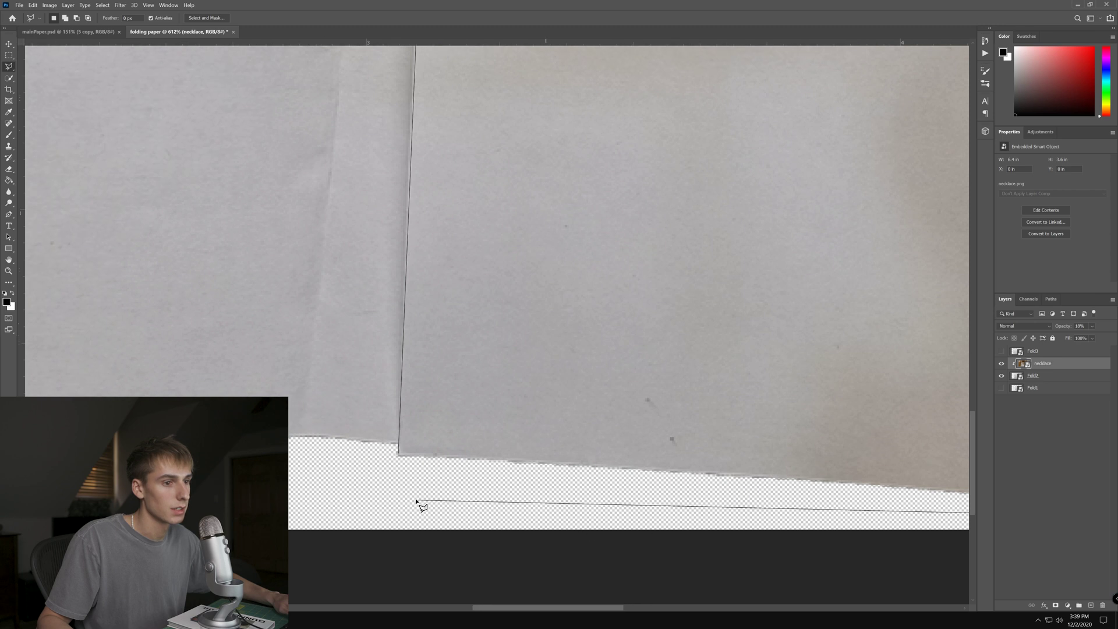
left_click(417, 501)
left_click(398, 457)
key("ctrl+0")
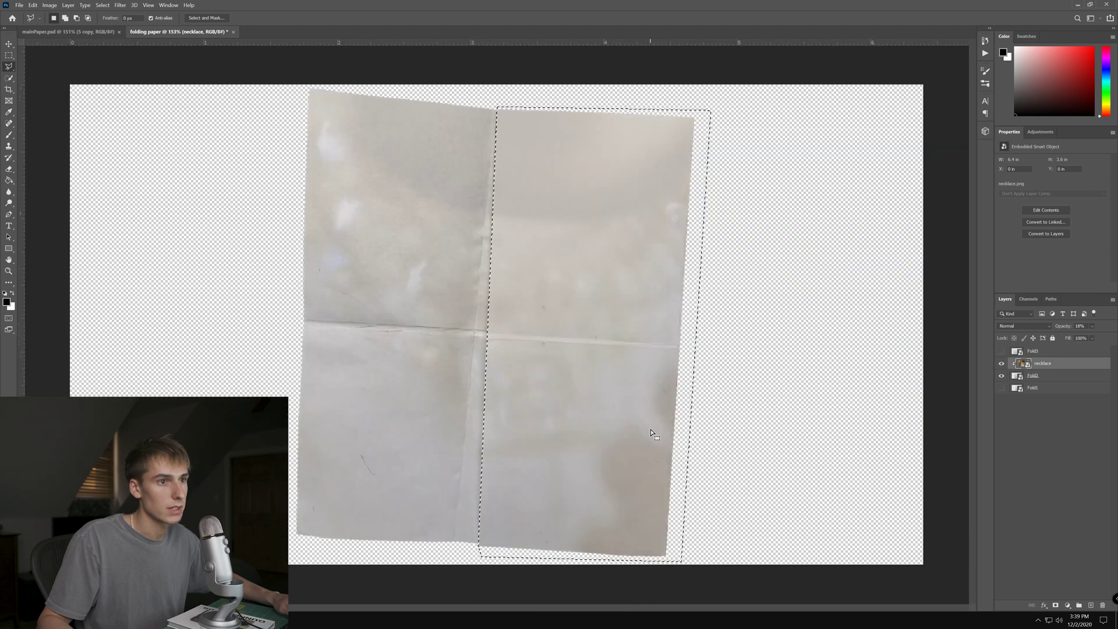
- Rasterize the necklace layer, delete its part over the right-hand paper panel and clear the selection
scroll(652, 434, "up", 1)
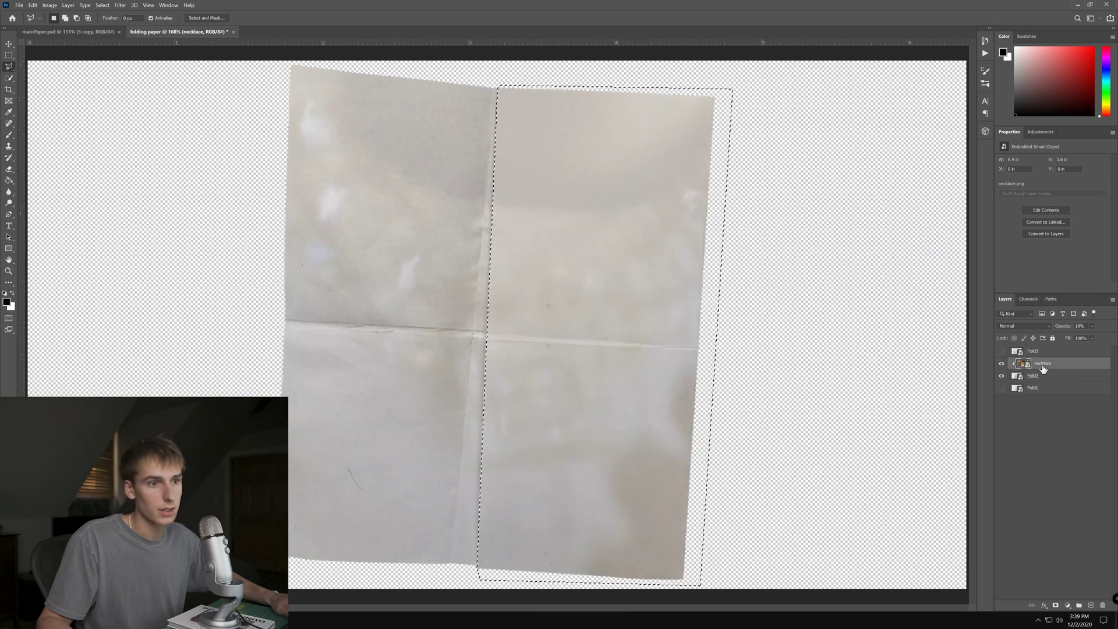
key("Delete")
key("Return")
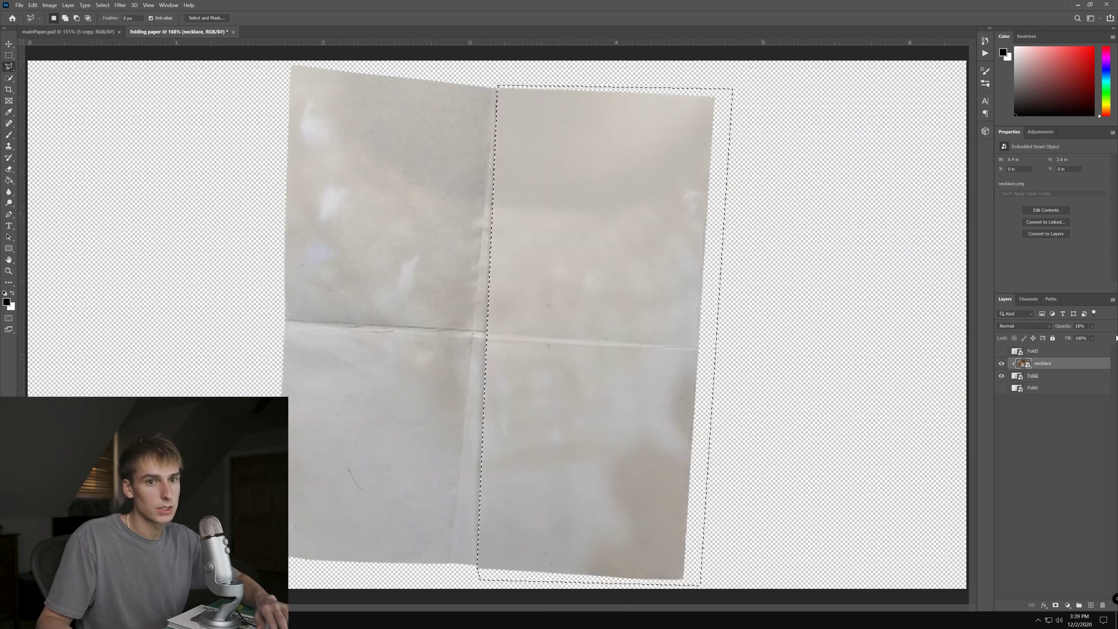
right_click(1062, 364)
left_click(989, 391)
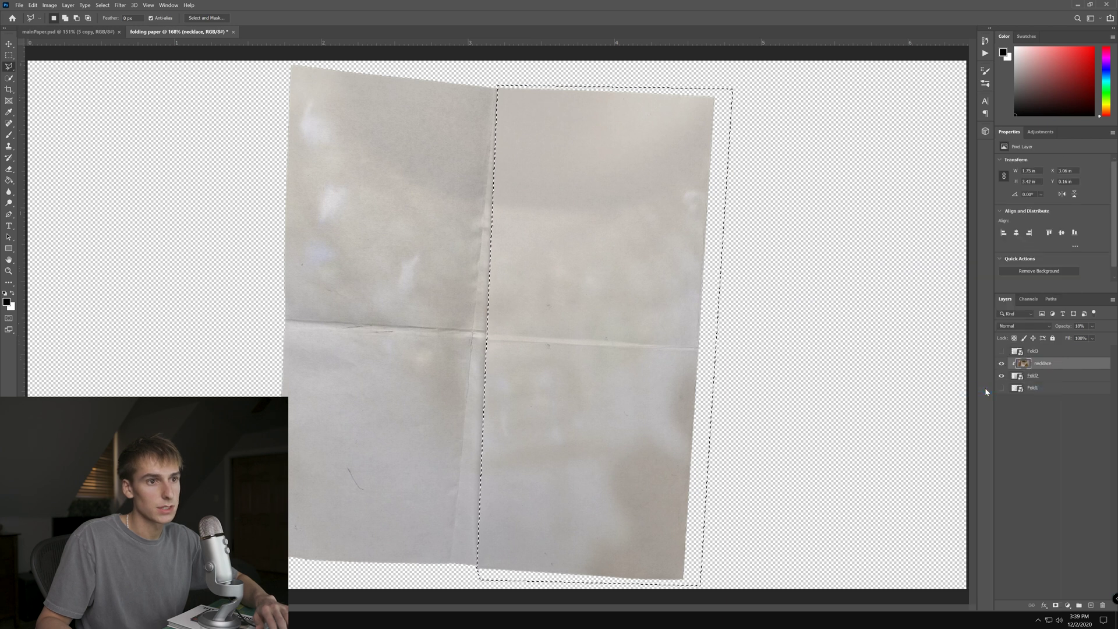
key("Delete")
key("ctrl+d")
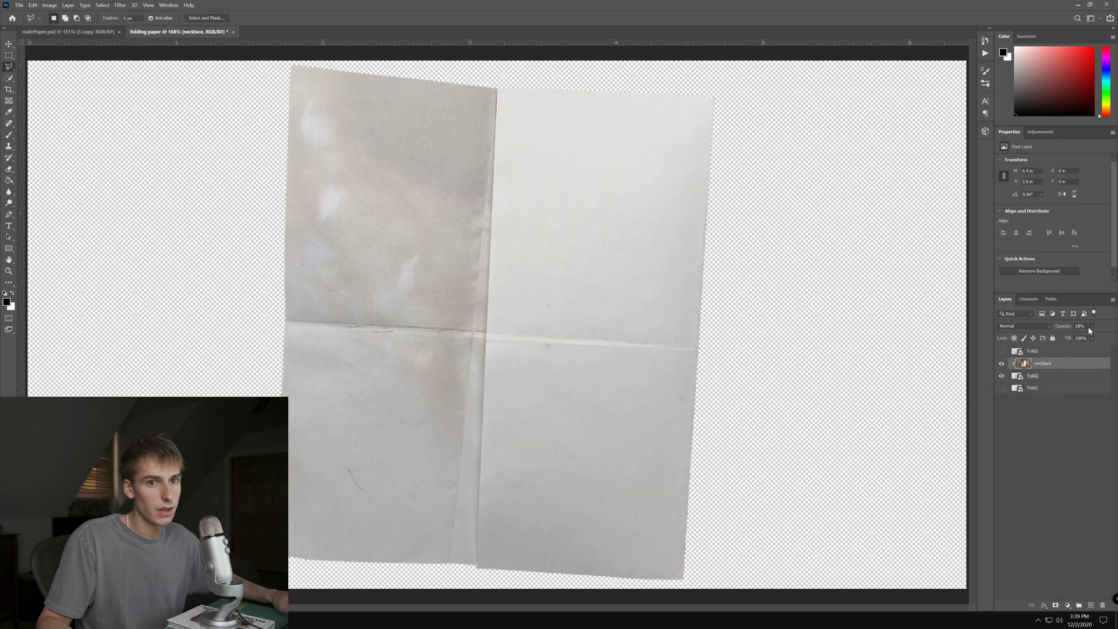
- Set the necklace layer's opacity to 100% and its blend mode to Hard Light
left_click(1114, 340)
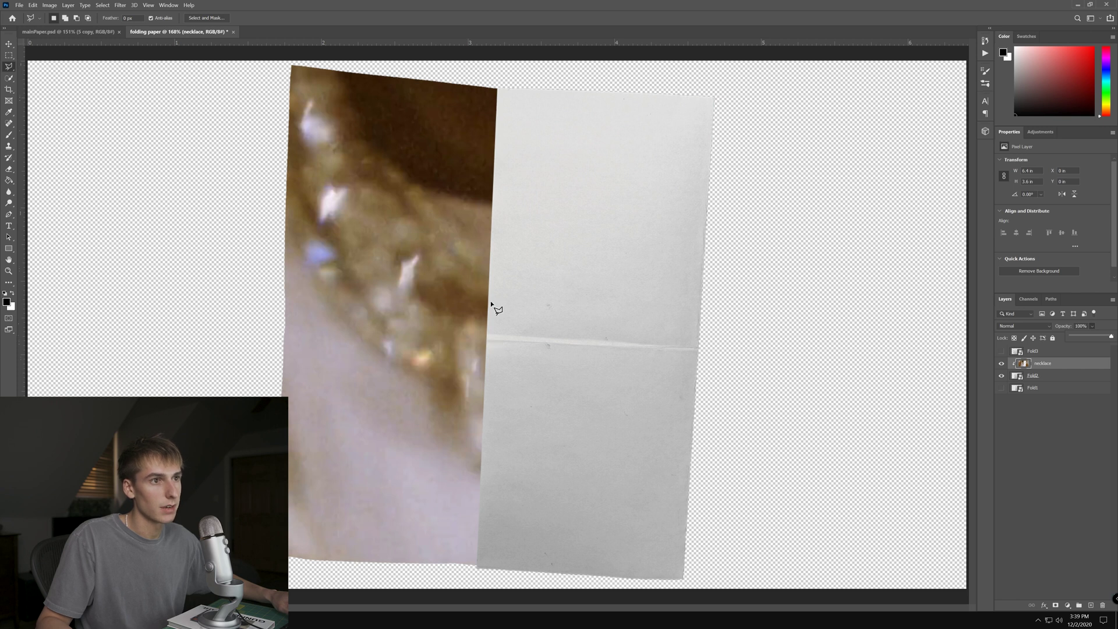
left_click(1040, 326)
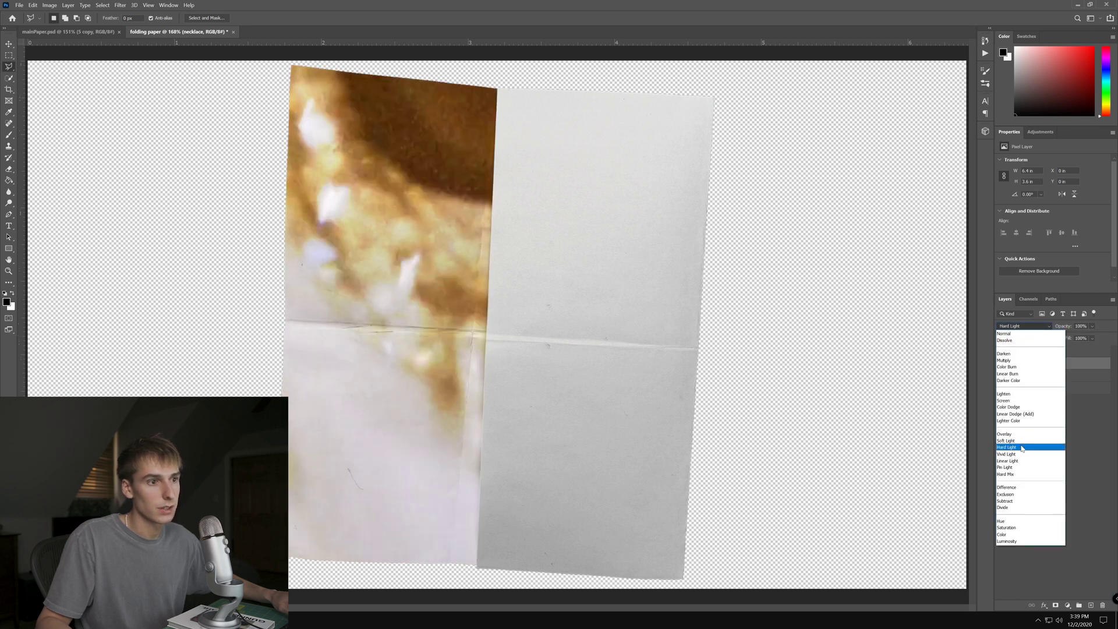
left_click(1021, 447)
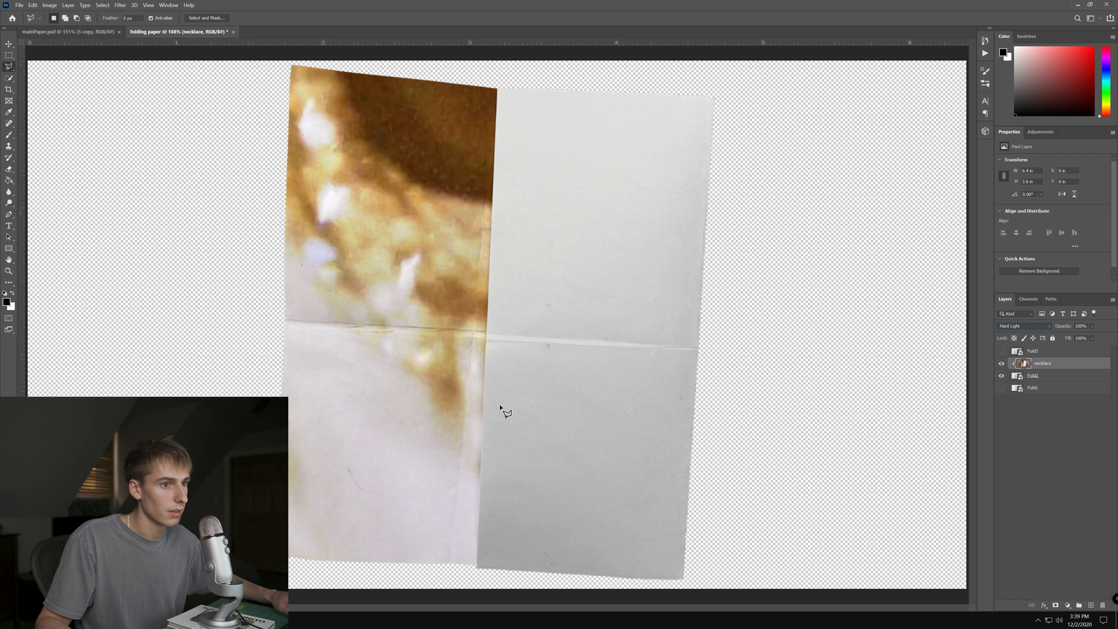
- Load the necklace layer's remaining pixels as a selection bounded by the vertical fold edge
left_click(1048, 350)
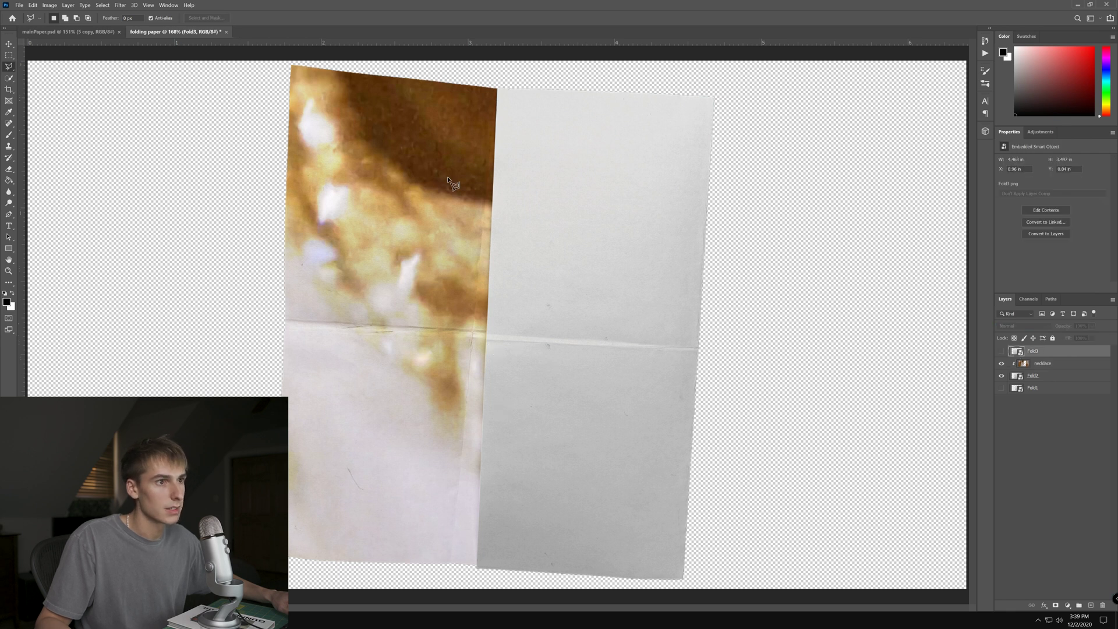
scroll(483, 422, "up", 7)
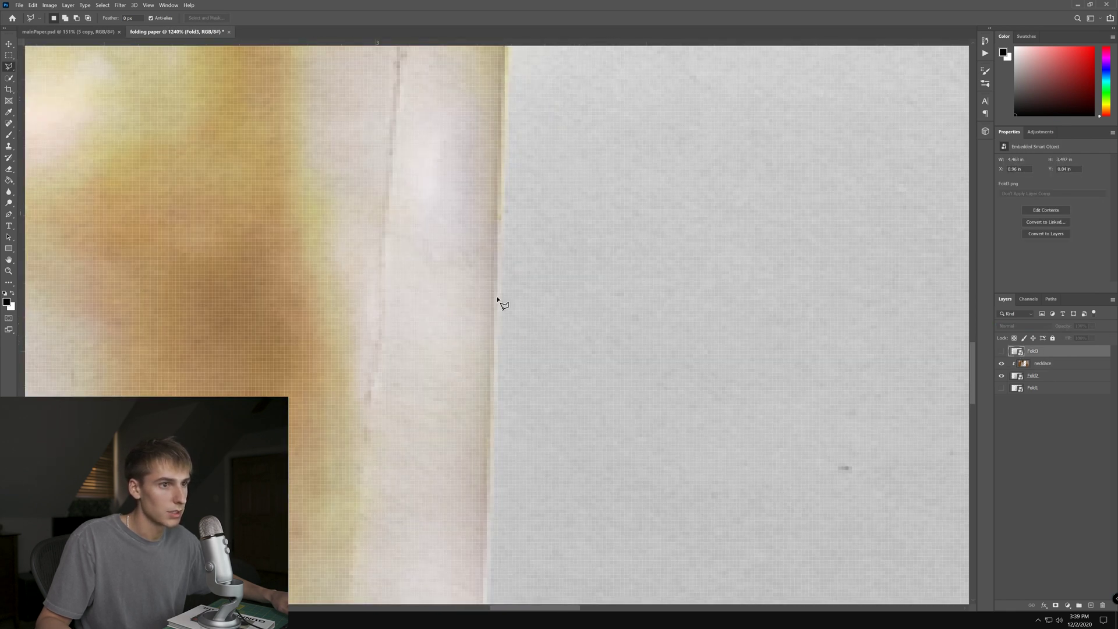
scroll(508, 322, "down", 7)
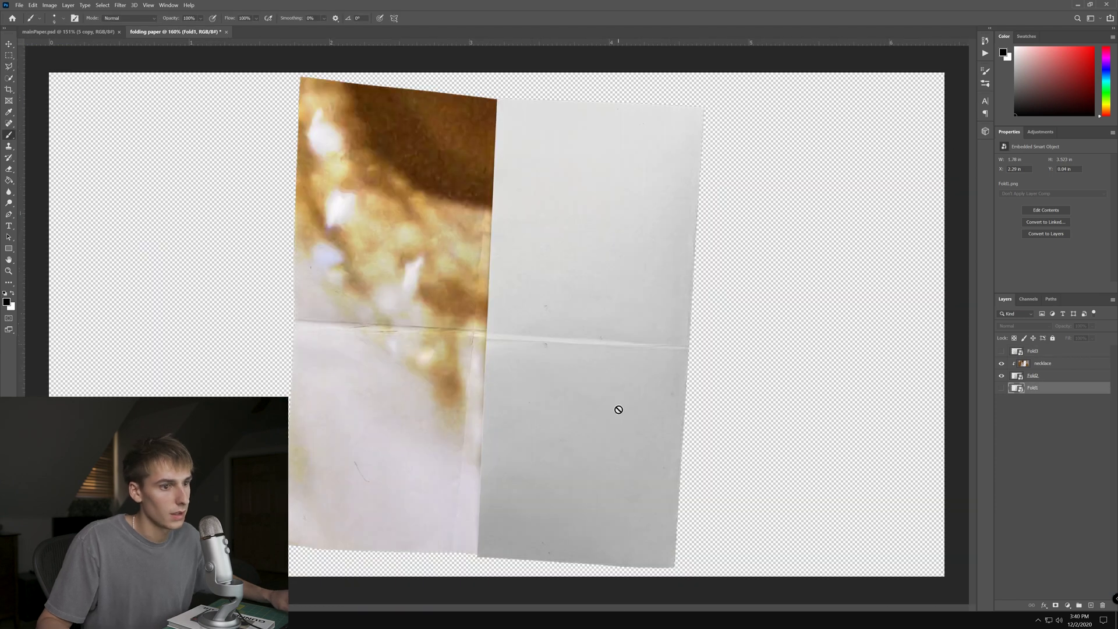
scroll(487, 329, "up", 5)
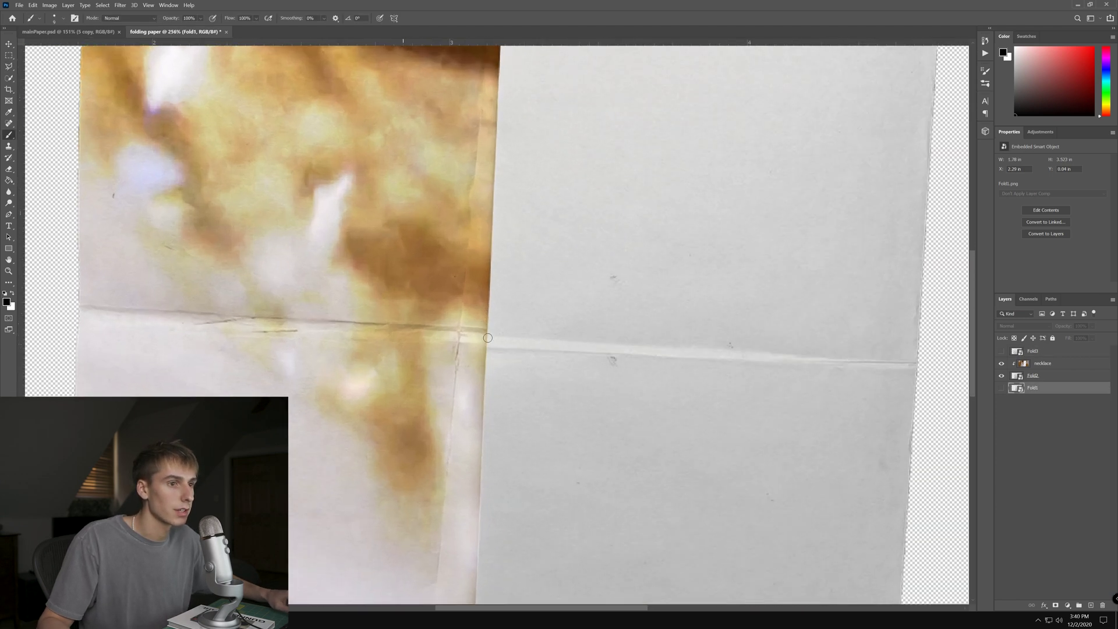
left_click(1017, 375, "ctrl")
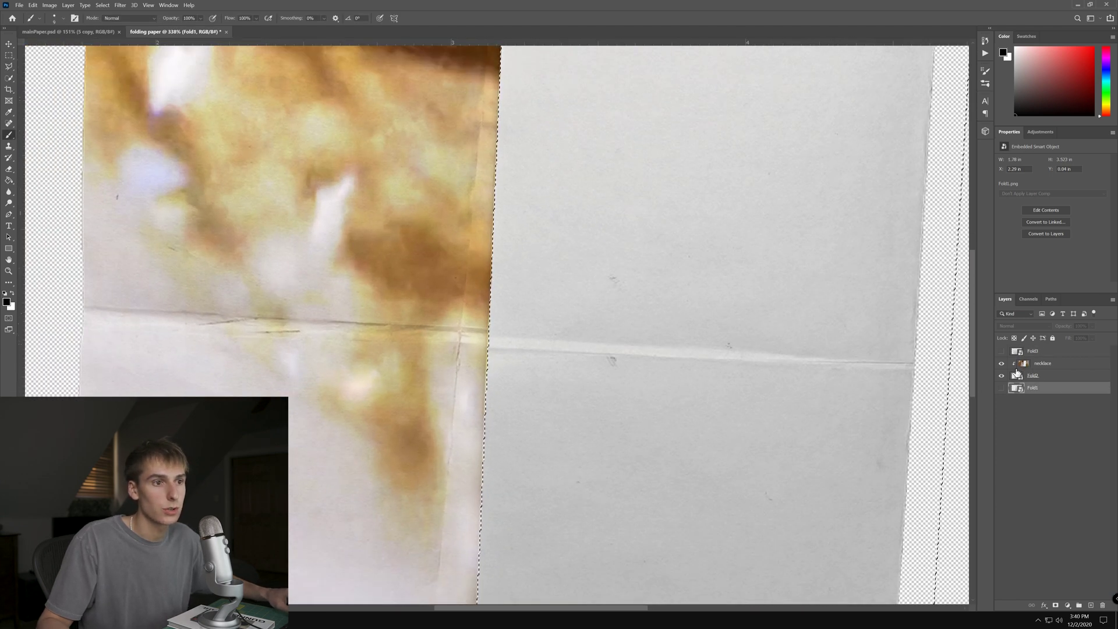
scroll(654, 314, "down", 3)
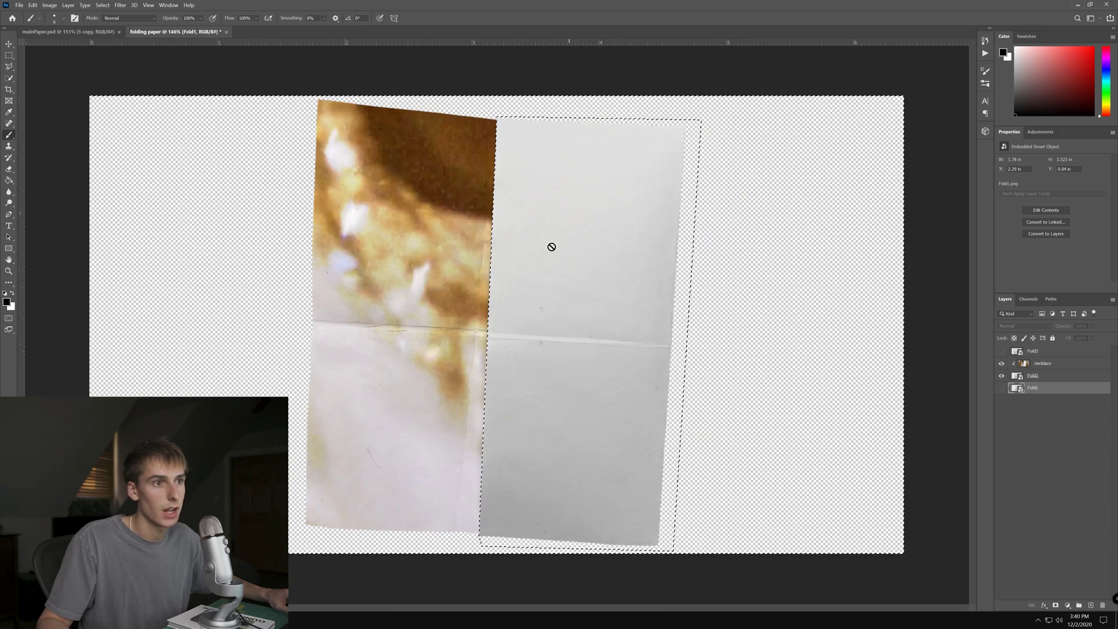
scroll(524, 208, "up", 3)
- Make Fold2 the active layer and hide the necklace layer
left_click(1043, 377)
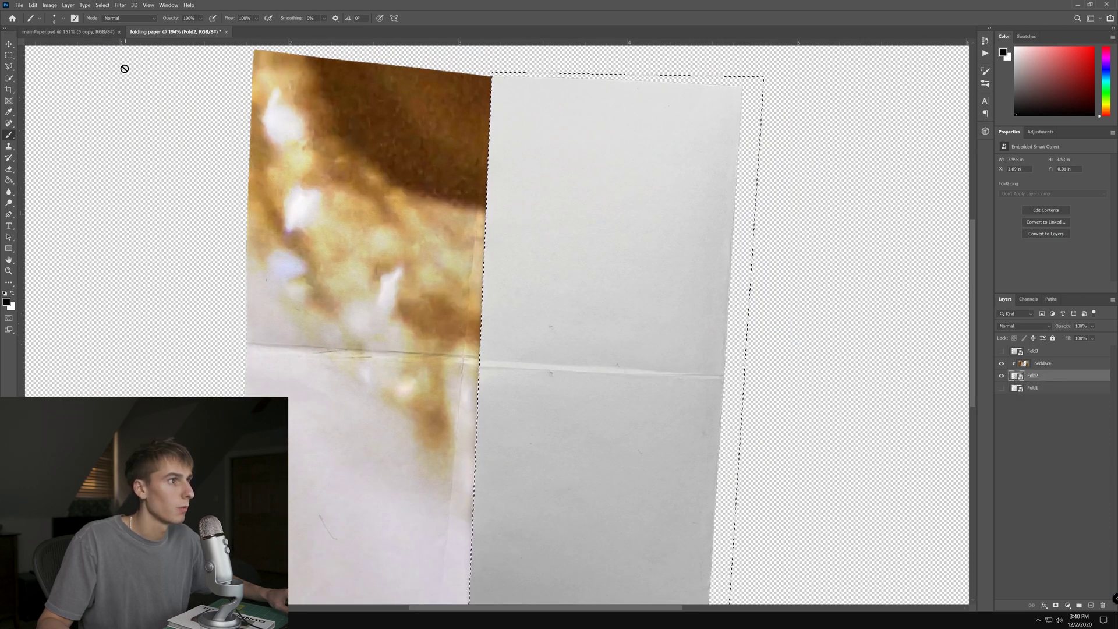
scroll(646, 307, "down", 1)
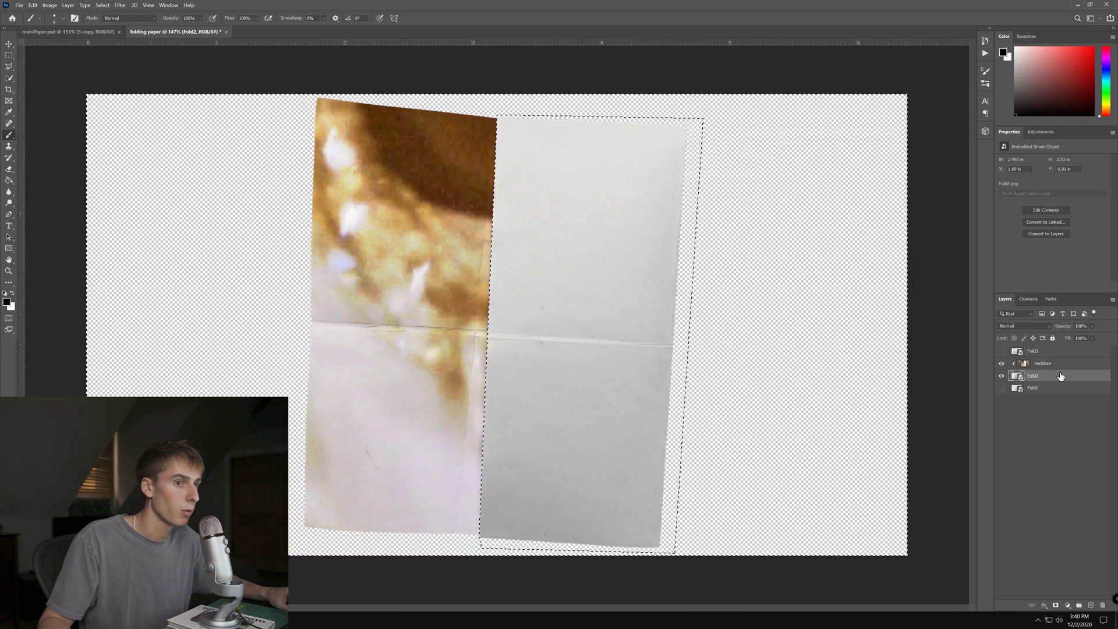
scroll(512, 242, "up", 2)
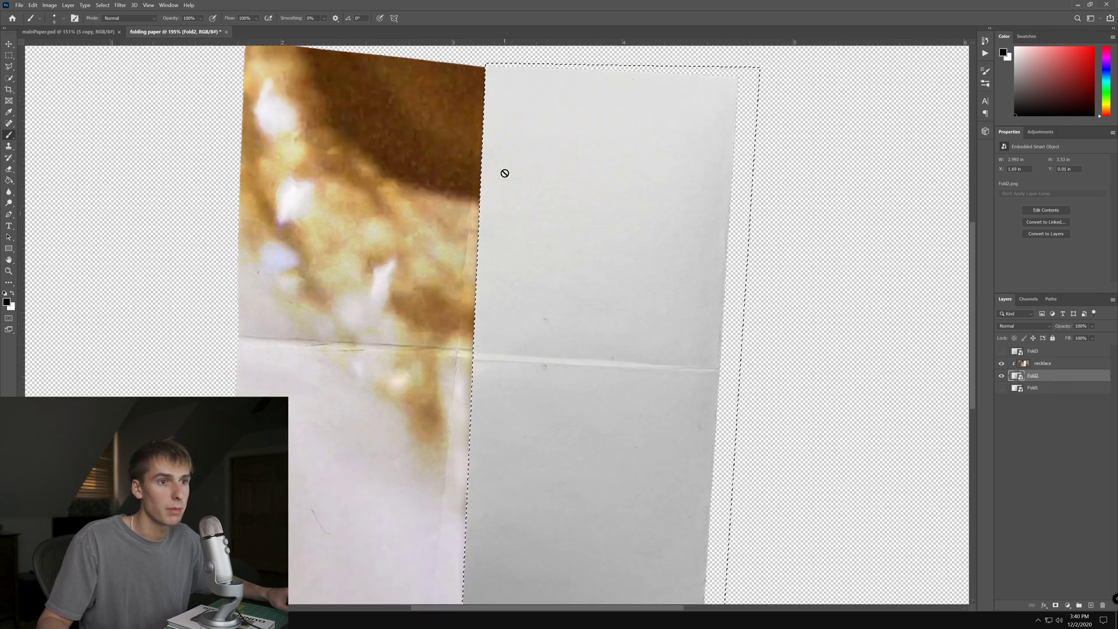
left_click(1001, 363)
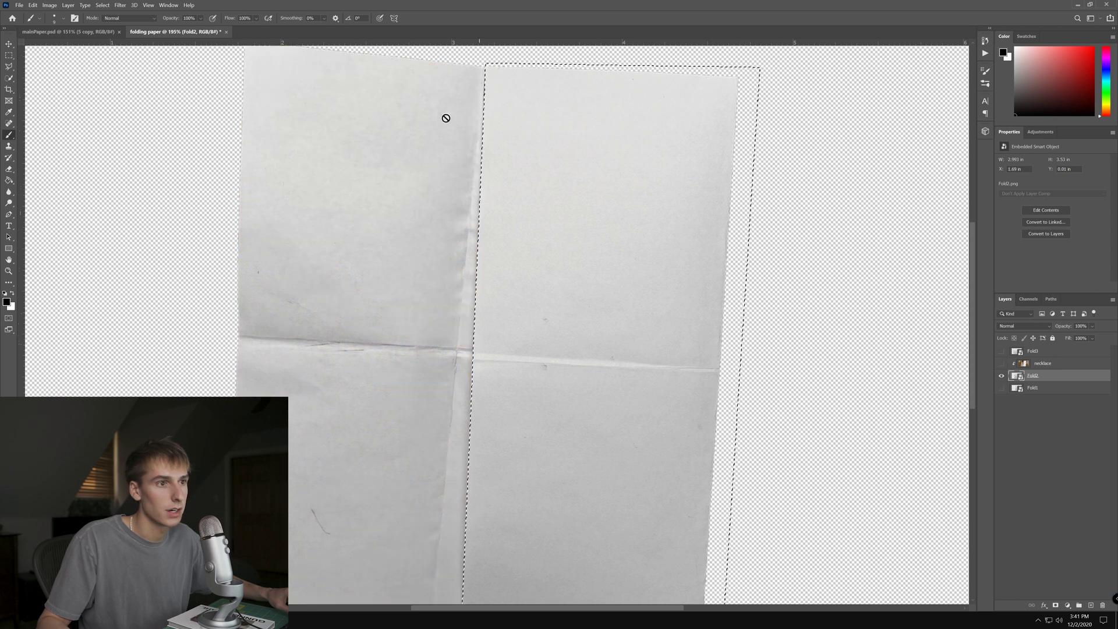
- Rasterize Fold2 and set up the Brush with the Soft Round Pressure Size preset at 10% opacity
scroll(443, 114, "up", 4)
scroll(419, 98, "up", 1)
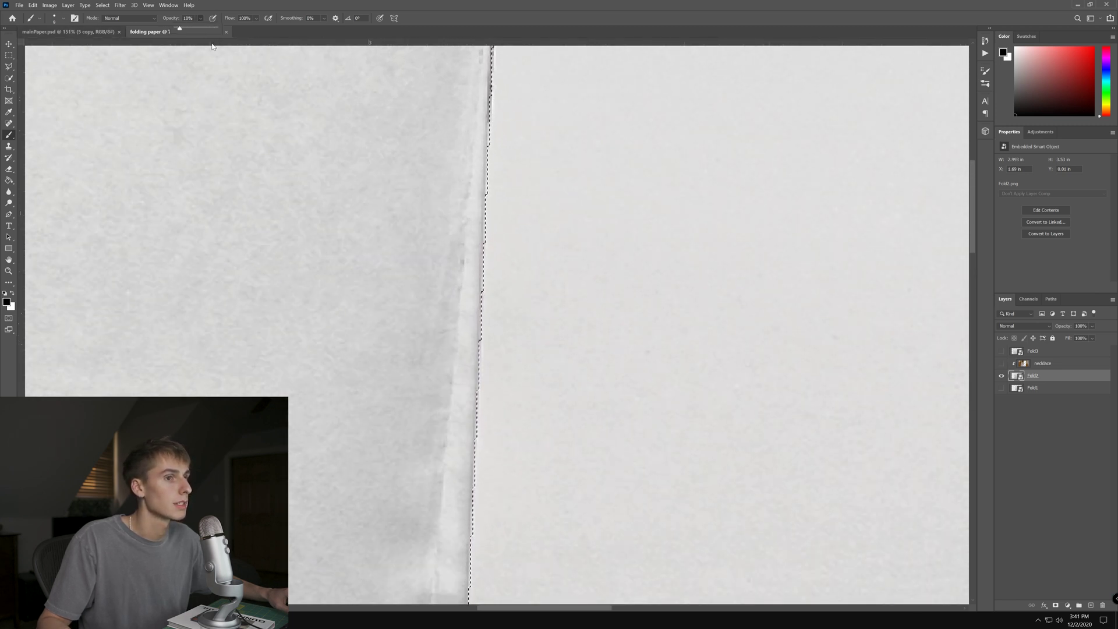
scroll(492, 214, "down", 6)
scroll(524, 198, "up", 5)
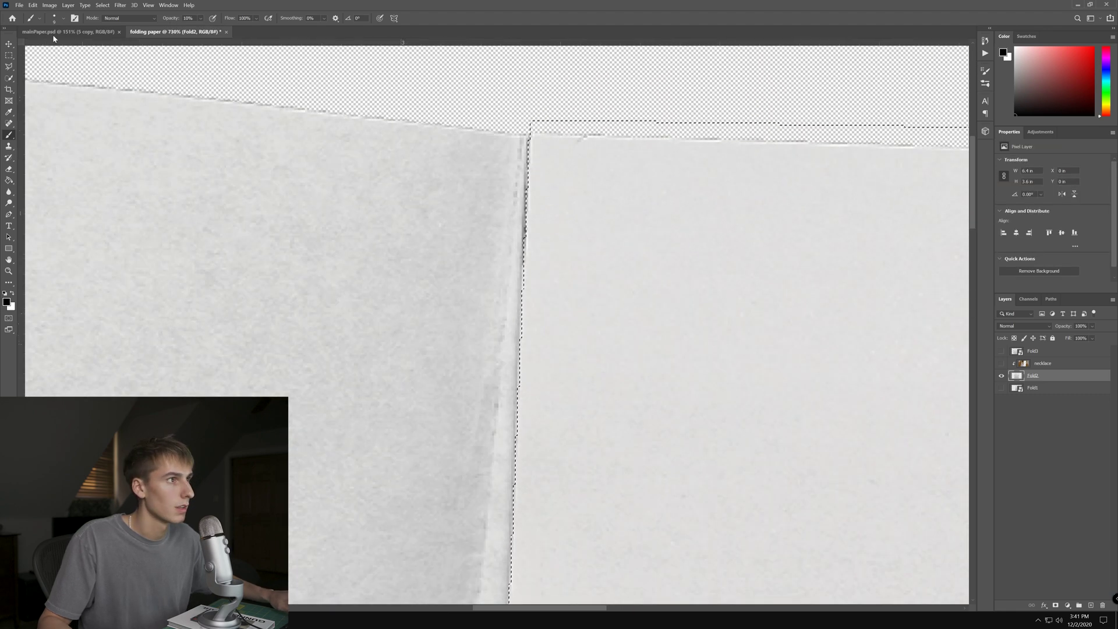
left_click(63, 18)
scroll(75, 120, "up", 8)
scroll(8, 113, "up", 3)
left_click(16, 102)
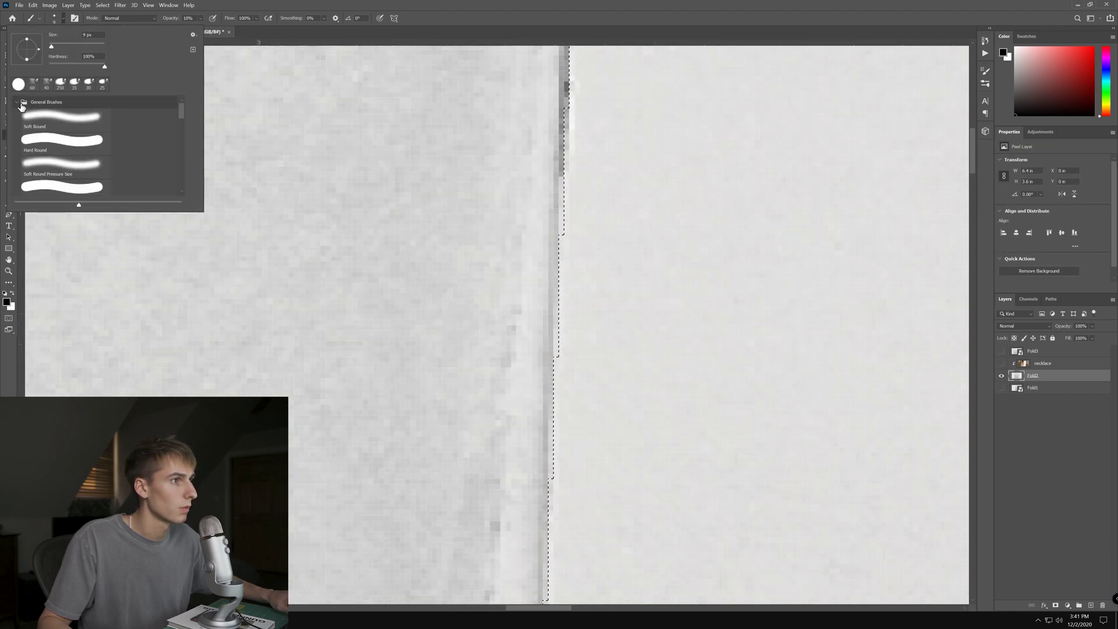
left_click(62, 166)
- Try brushing a black shadow along the upper part of the Fold2 paper's vertical fold and undo the strokes
scroll(563, 216, "down", 2)
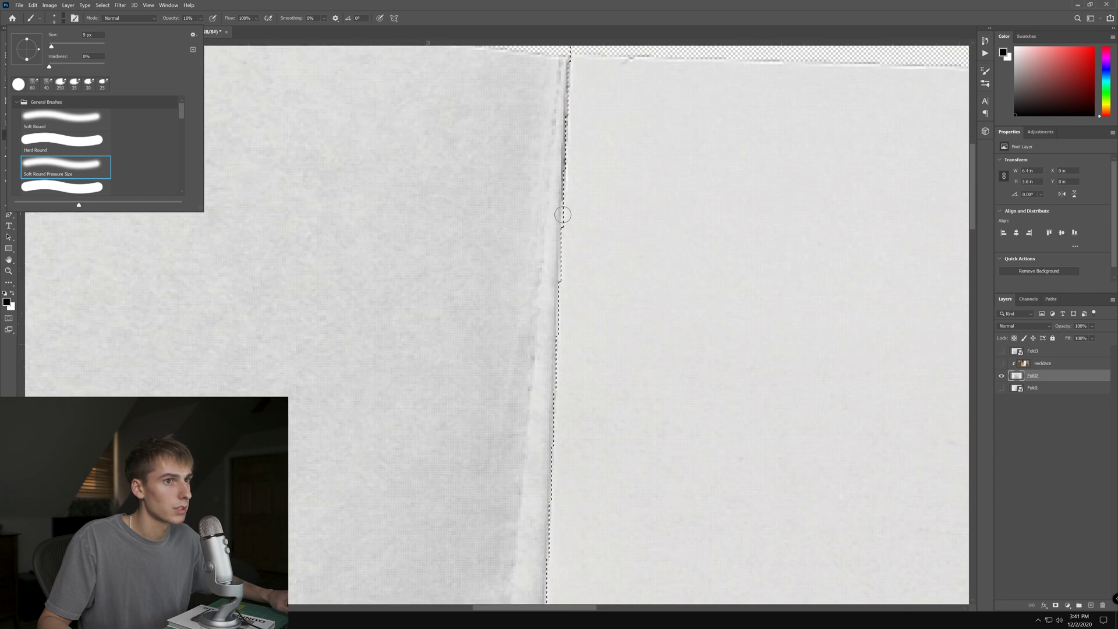
scroll(563, 211, "down", 2)
left_click(565, 145)
left_click_drag(568, 93, 563, 207)
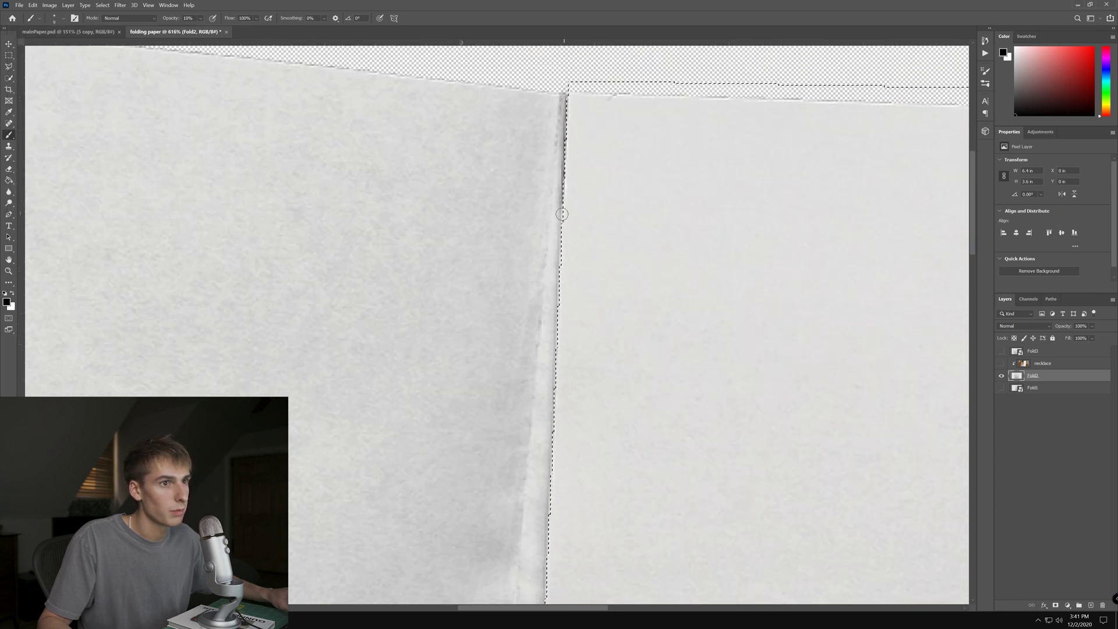
left_click(568, 96, "shift")
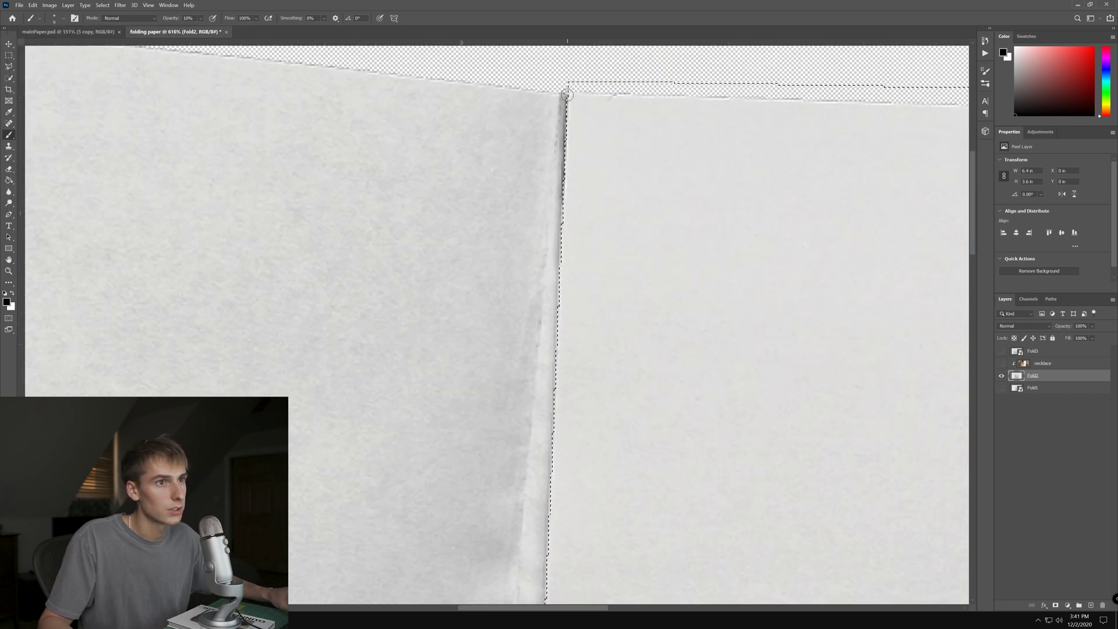
key("ctrl+z")
key("ctrl+z")
key("ctrl+z")
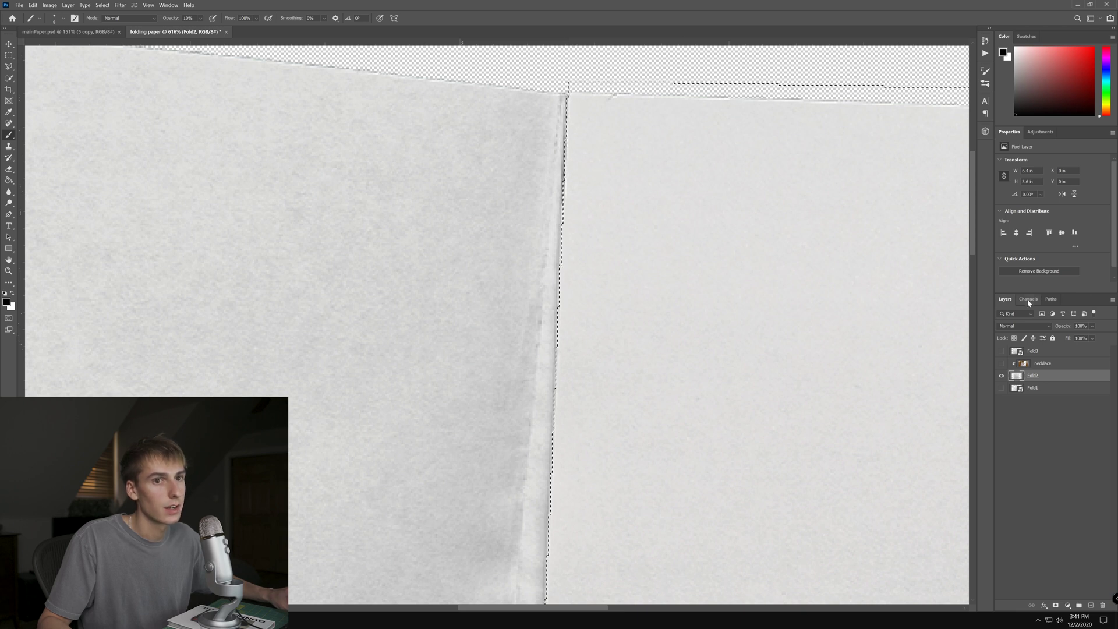
- Brush a soft black shadow along the vertical fold from the top to the bottom of the Fold2 paper
left_click_drag(973, 235, 978, 511)
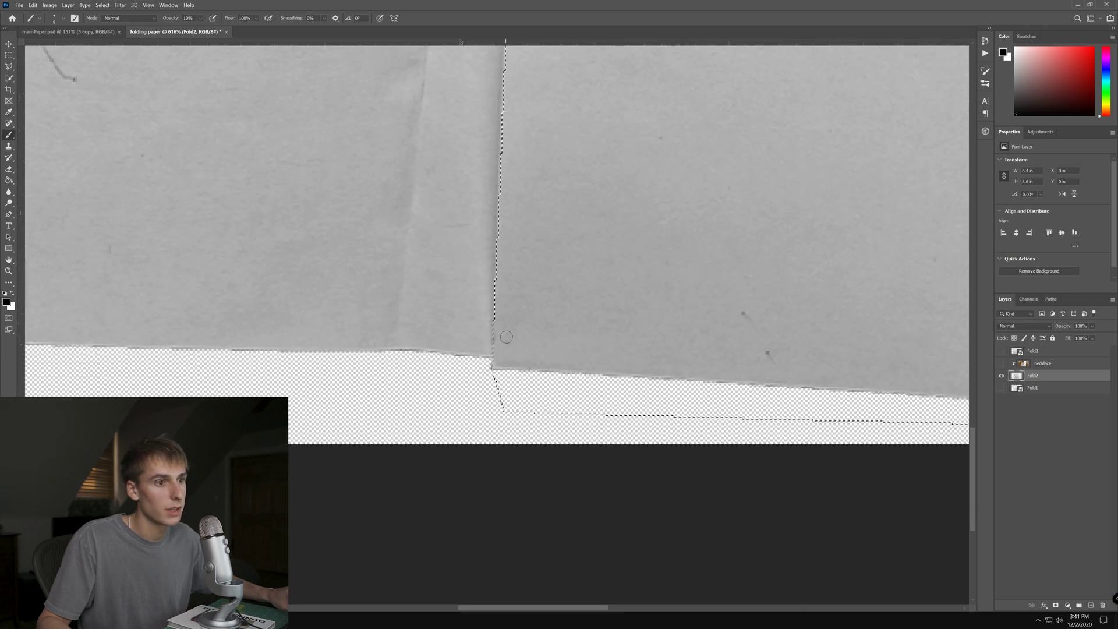
scroll(491, 361, "down", 5)
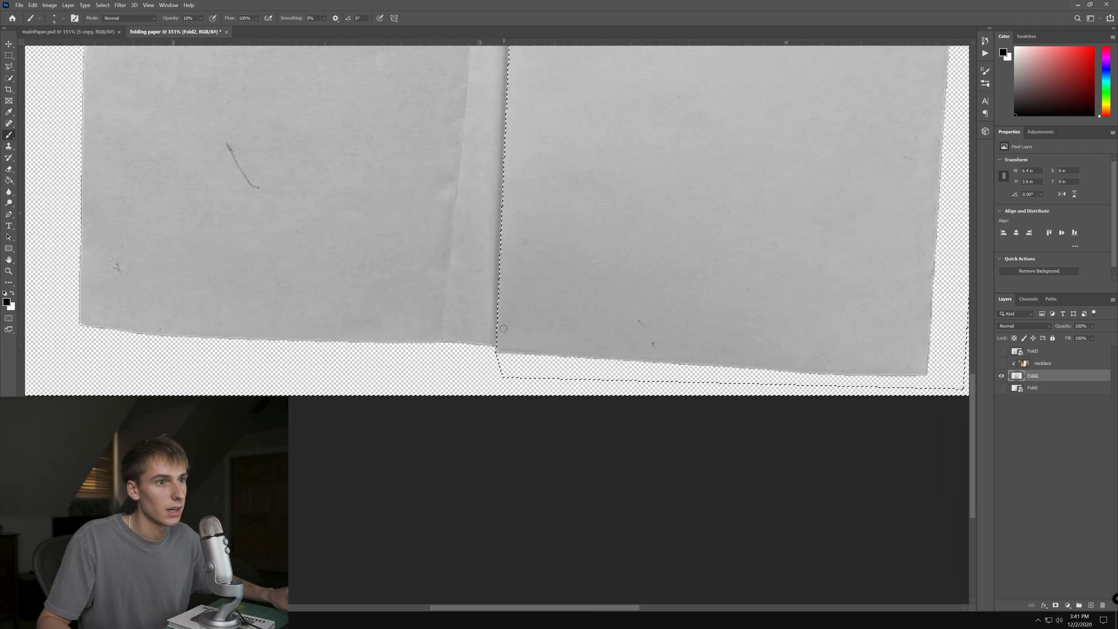
scroll(504, 327, "down", 2)
- Clear the selection and show the necklace layer over the Fold2 paper to check the fold edge
key("ctrl+d")
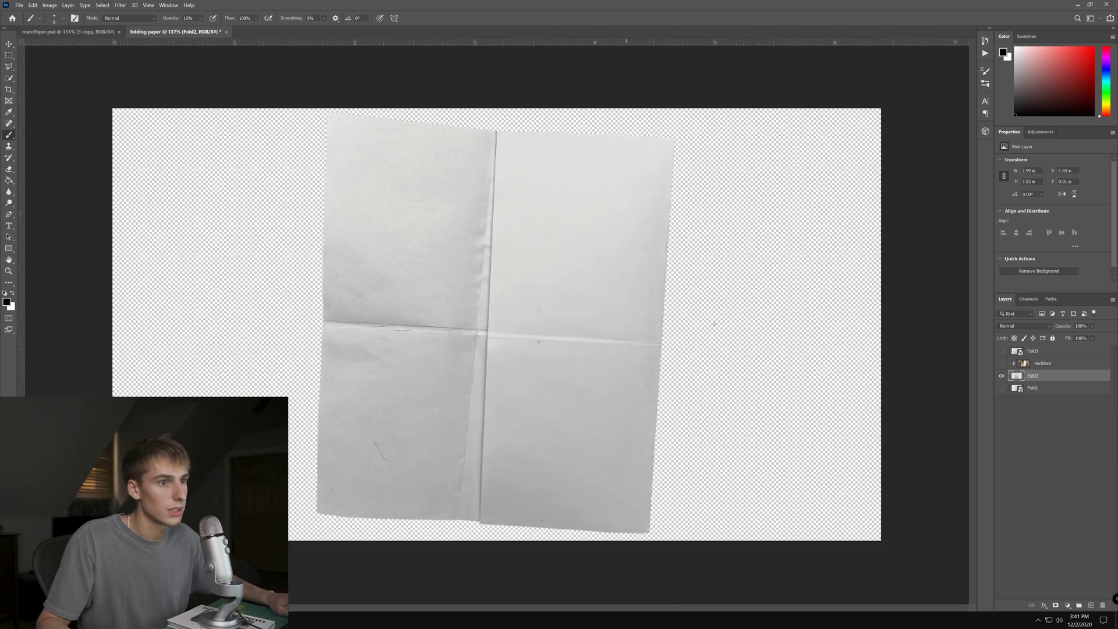
left_click(1001, 364)
scroll(518, 297, "up", 9)
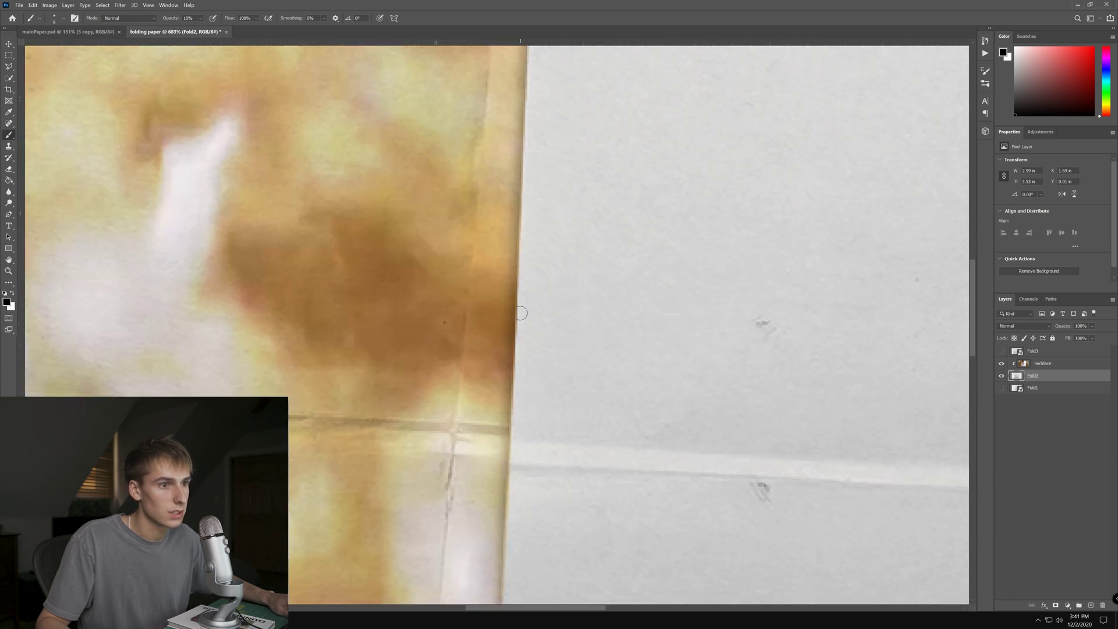
- Erase the necklace layer with ragged strokes along the top, left and bottom edges of the Fold2 paper using the Eraser
scroll(518, 297, "down", 10)
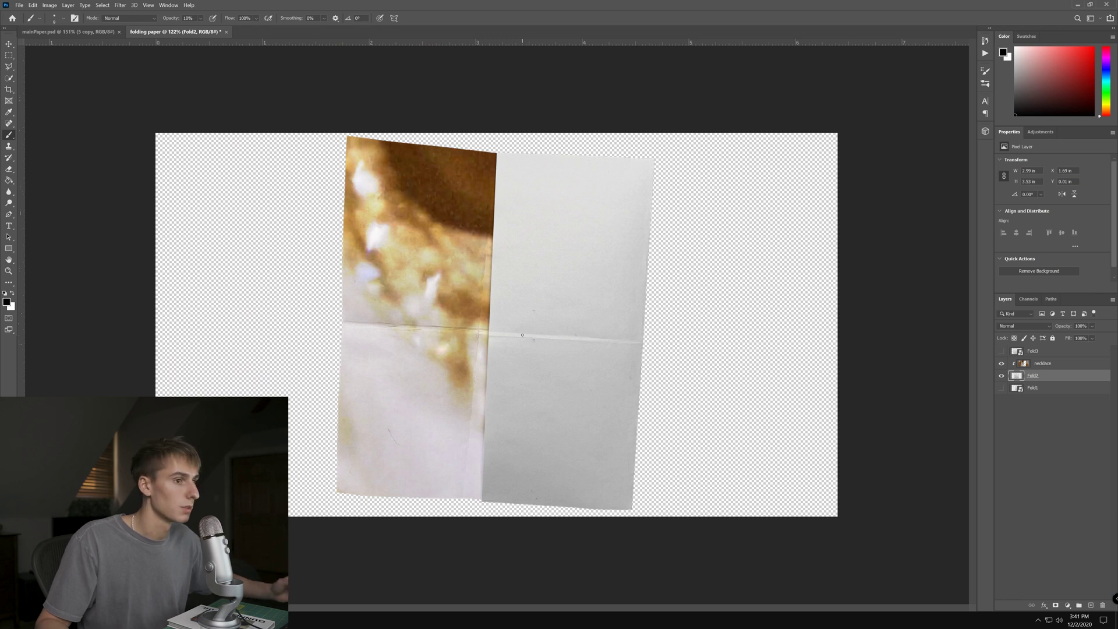
key("alt+bracketright")
key("ctrl+plus")
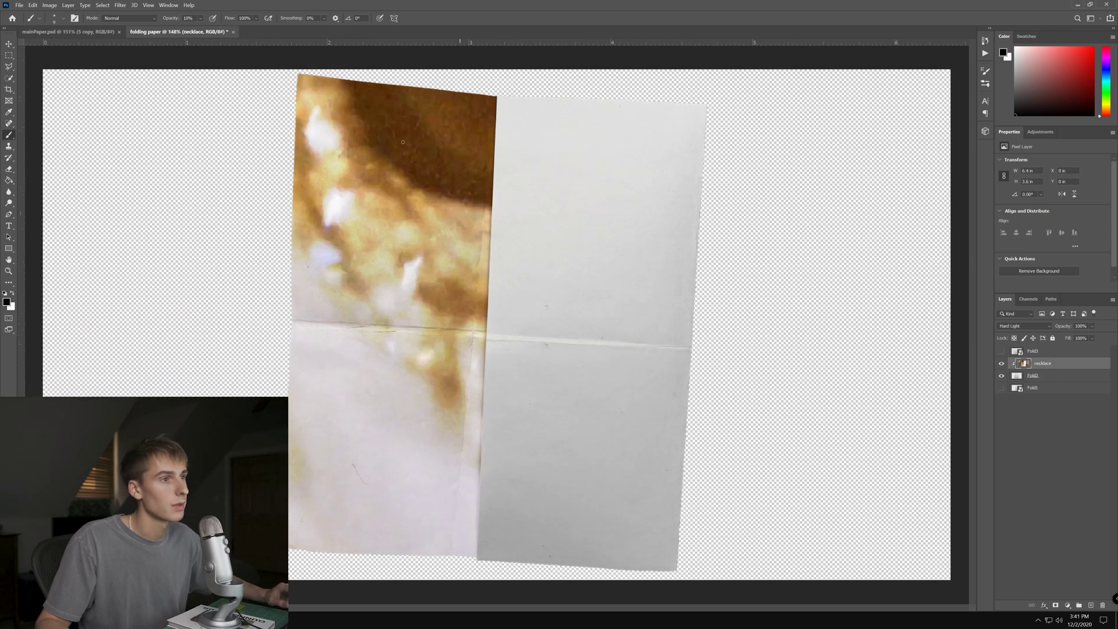
left_click(8, 170)
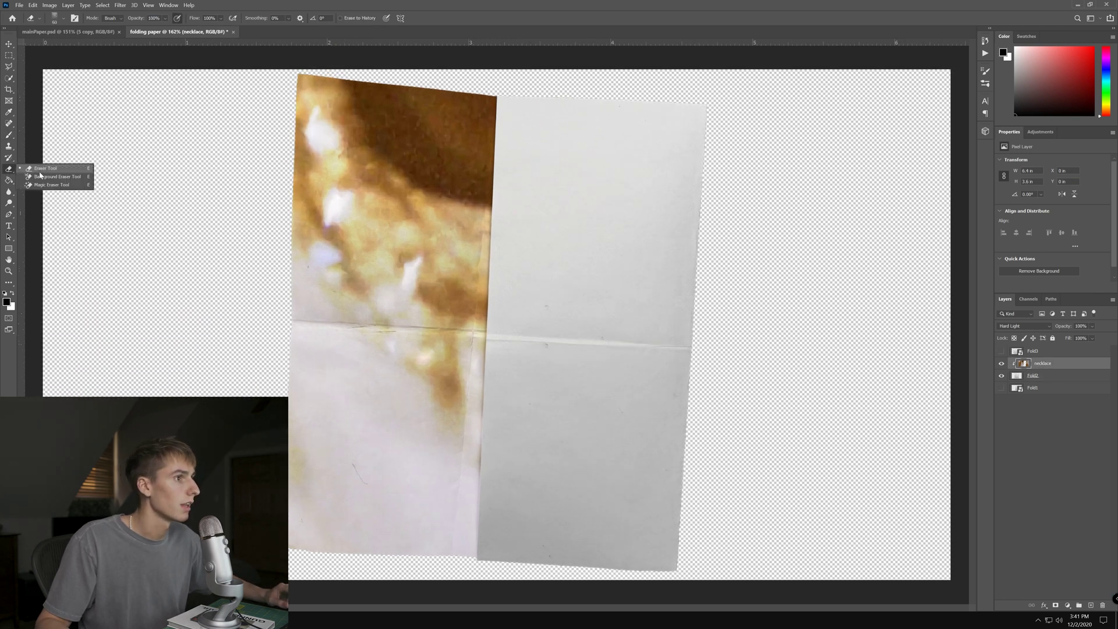
scroll(477, 85, "up", 3)
mouse_move(516, 119)
left_mouse_down()
mouse_move(483, 106)
mouse_move(535, 116)
mouse_move(425, 93)
mouse_move(344, 99)
mouse_move(106, 70)
mouse_move(91, 78)
mouse_move(90, 114)
left_mouse_up()
scroll(343, 99, "down", 5)
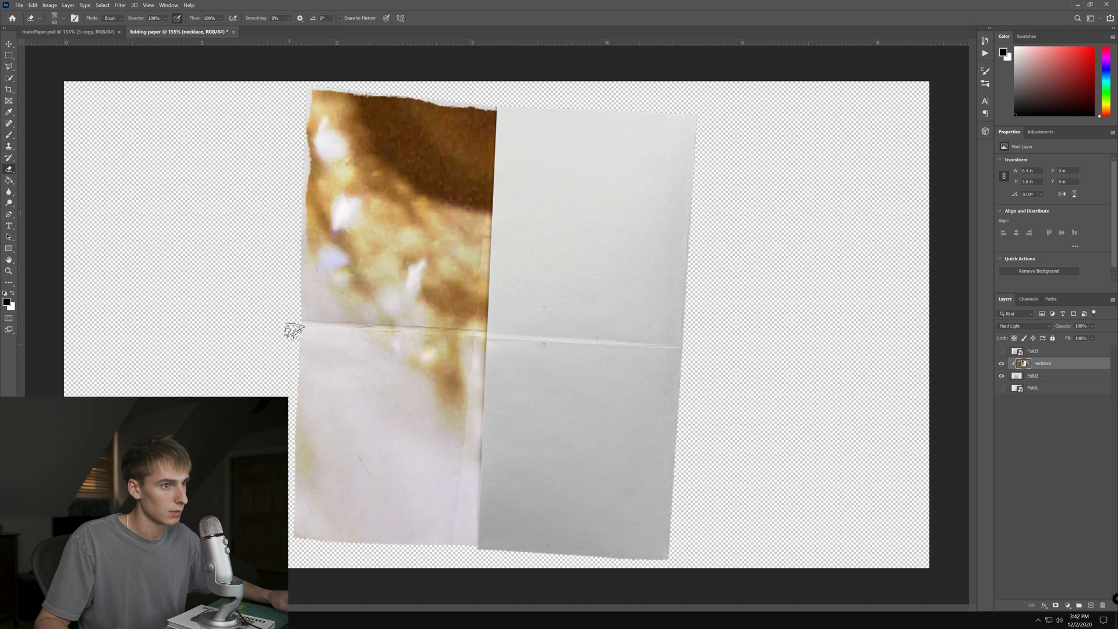
mouse_move(293, 330)
left_mouse_down()
mouse_move(292, 264)
mouse_move(296, 506)
mouse_move(313, 545)
left_mouse_up()
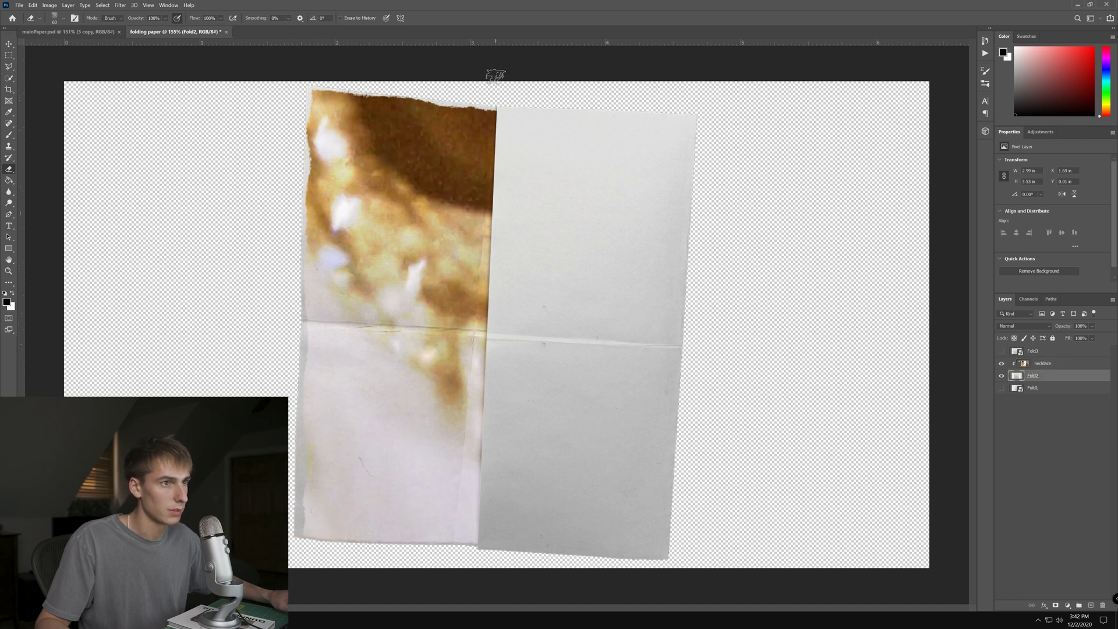
- Reduce the eraser size and roughen the outer edges of the Fold2 paper layer around the printed half
scroll(481, 94, "up", 8)
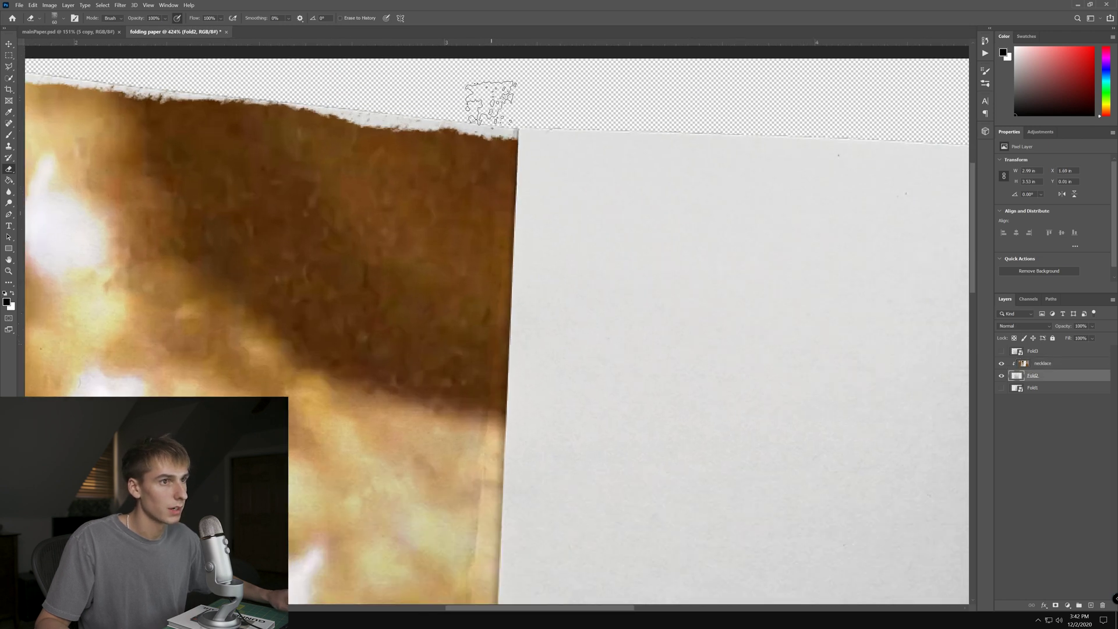
key("bracketleft")
key("bracketleft")
key("bracketleft")
key("bracketleft")
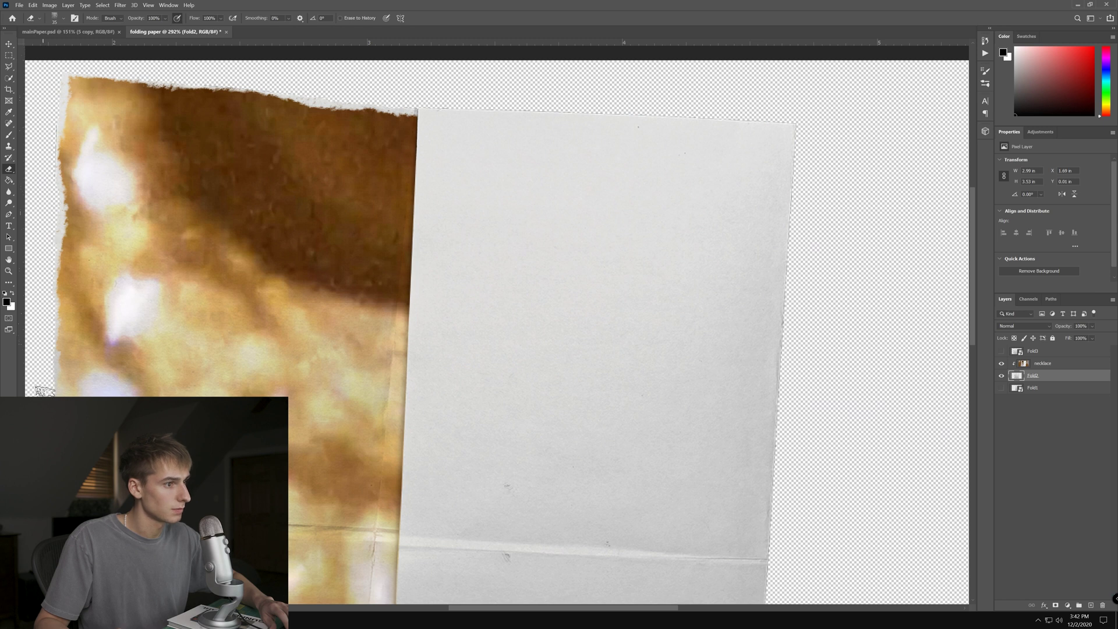
scroll(279, 349, "down", 5)
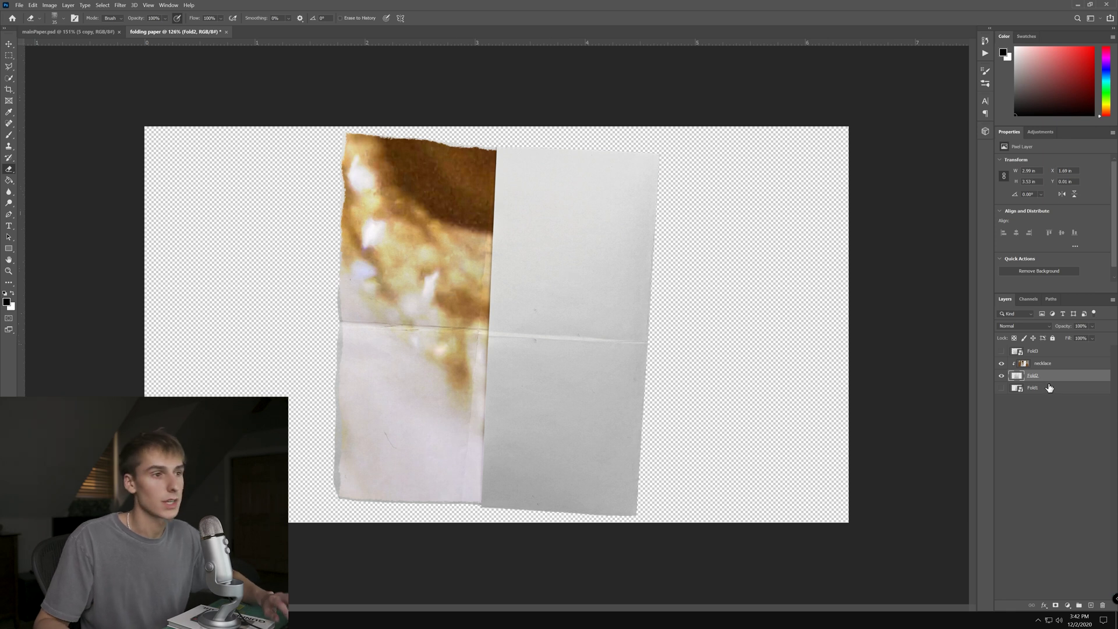
- Add a new layer beneath all the others and fill it with black to check the torn paper edges
scroll(497, 323, "up", 1)
scroll(431, 276, "up", 1)
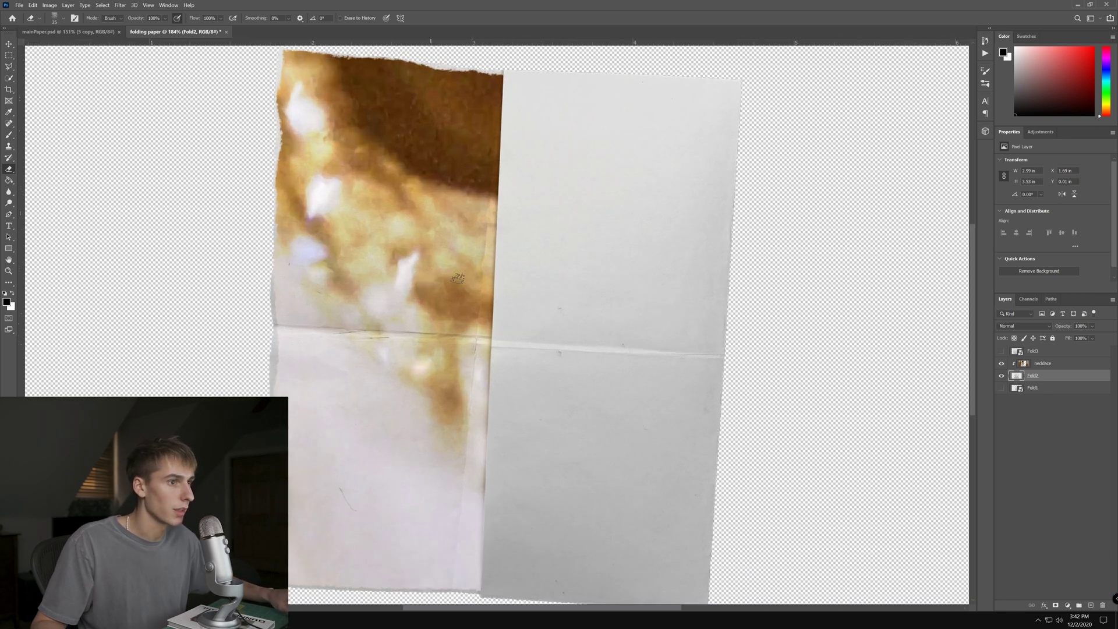
scroll(546, 246, "down", 2)
left_click(1090, 605)
left_click_drag(1045, 376, 1050, 415)
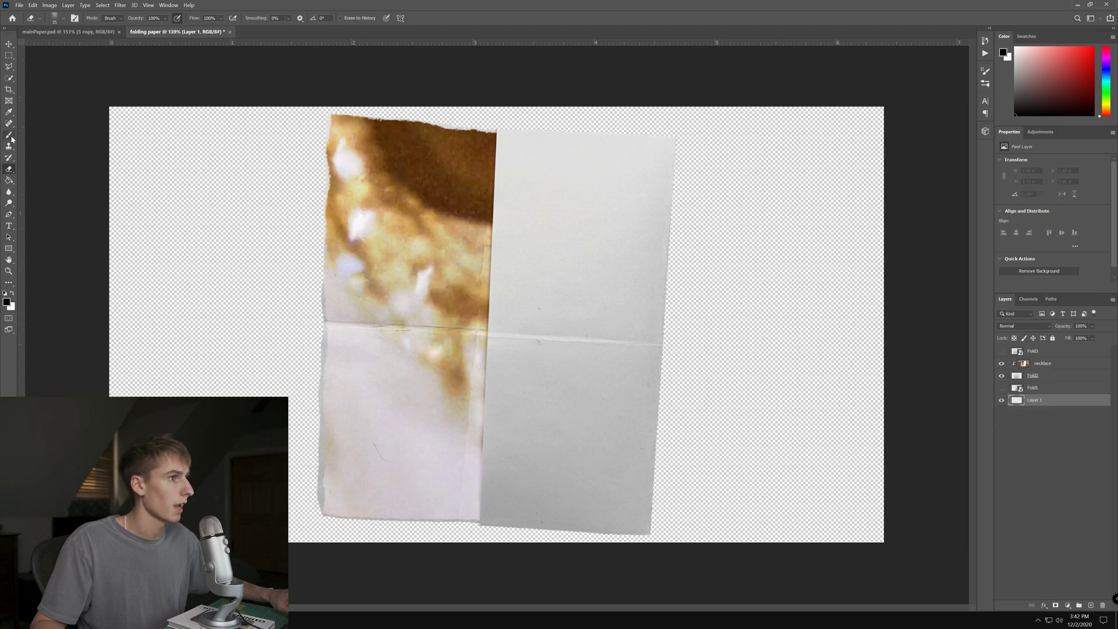
left_click(9, 180)
left_click(216, 224)
scroll(357, 249, "up", 3)
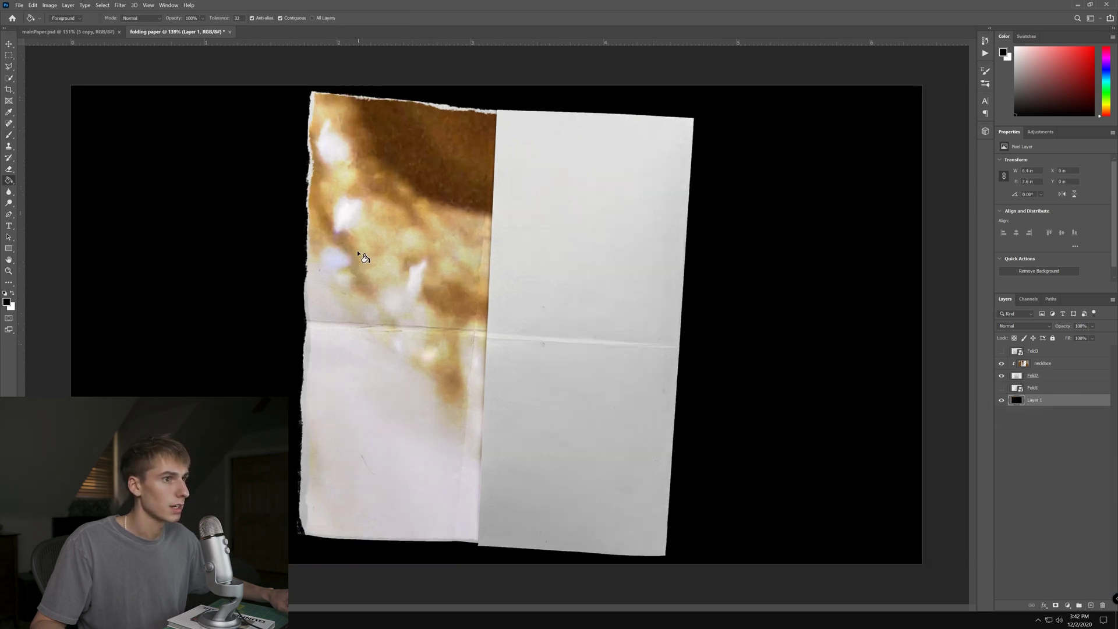
scroll(311, 210, "down", 3)
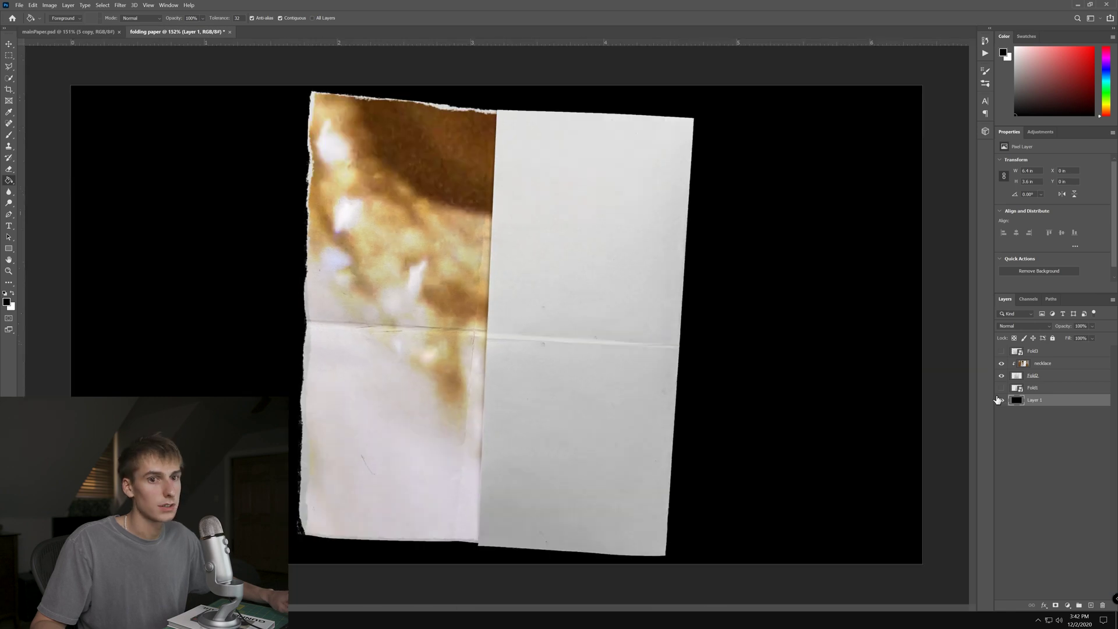
- Hide the black backing layer and save the image as a PNG named fold2 in the PaperDone folder
left_click(1001, 400)
left_click(18, 5)
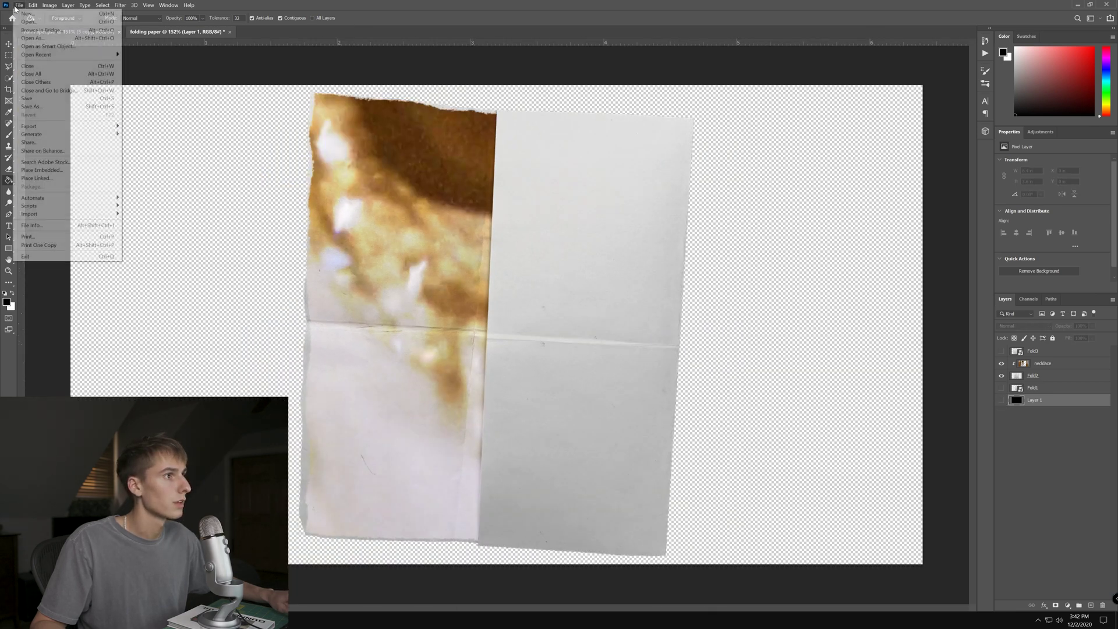
left_click(29, 109)
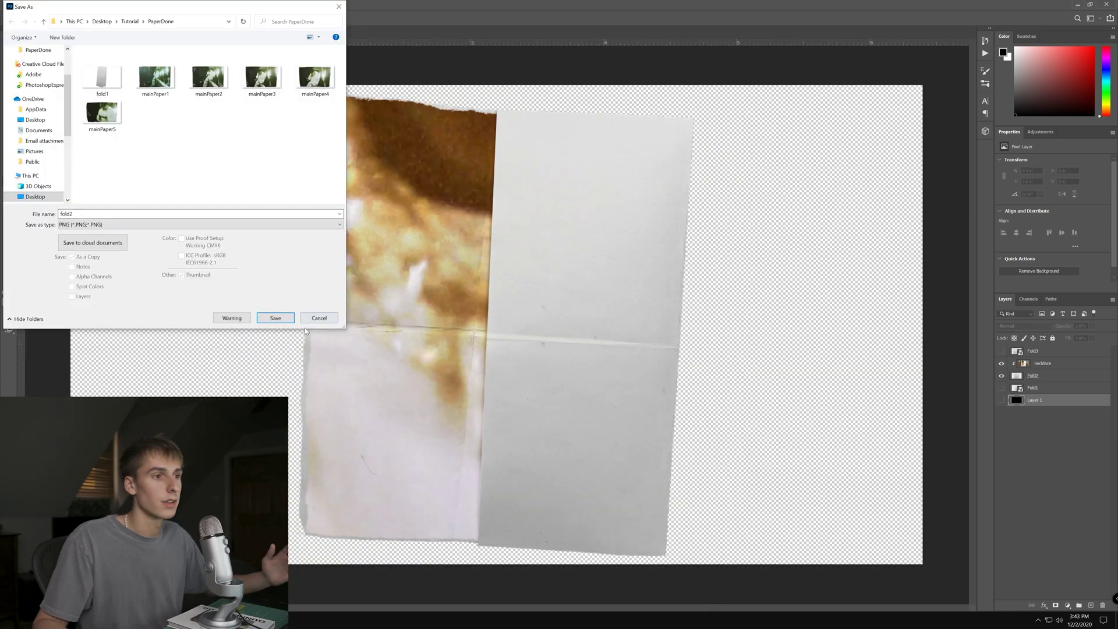
left_click(275, 318)
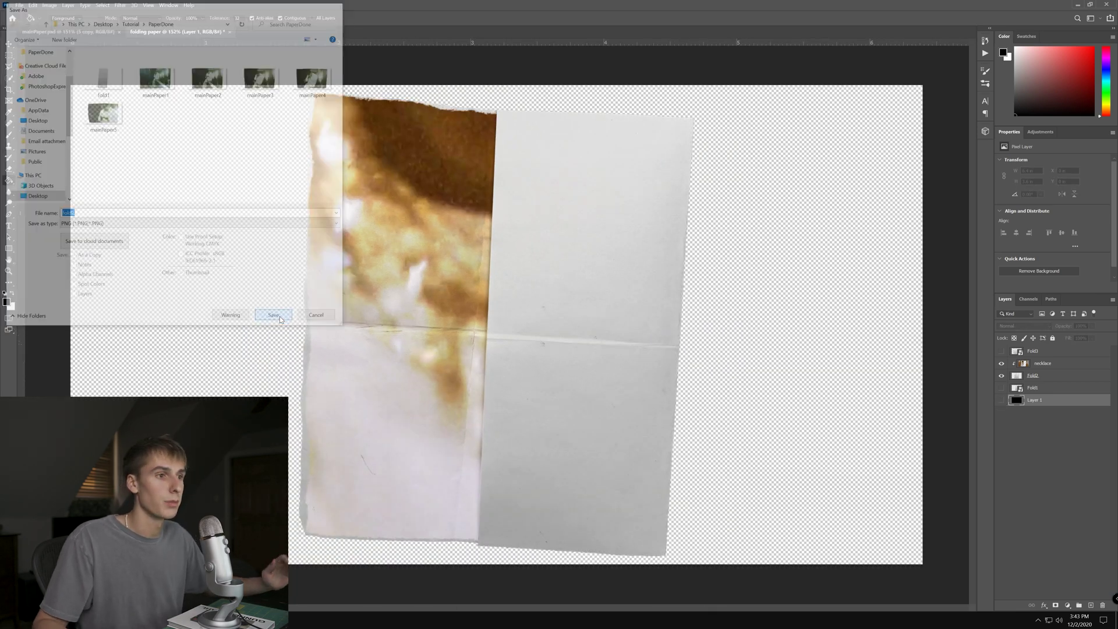
left_click(601, 192)
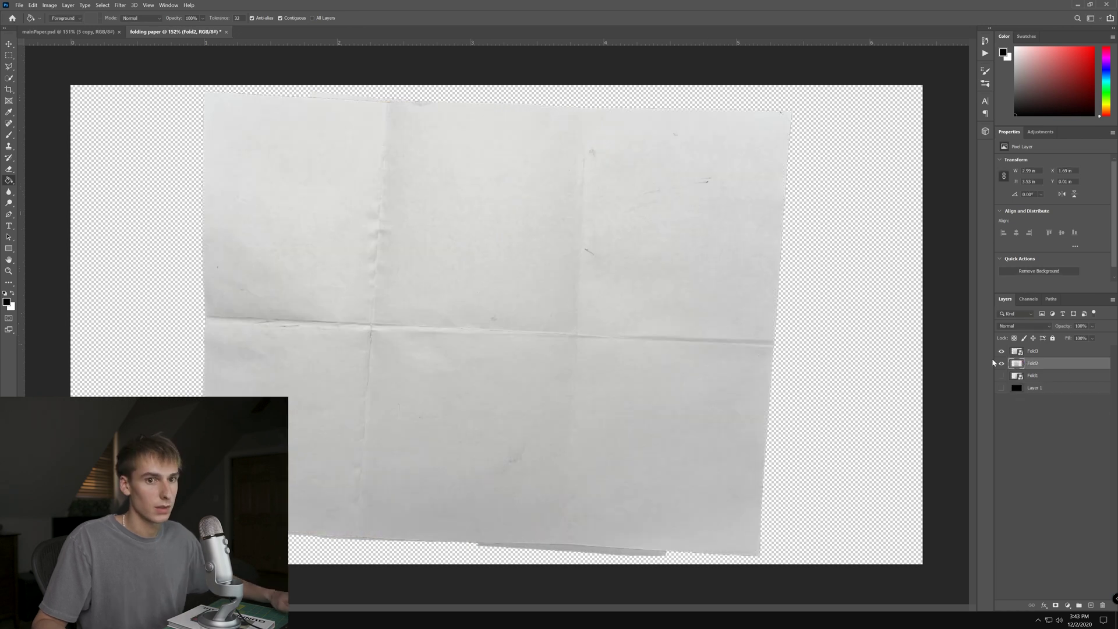
- Hide Fold2 and clip the necklace image to the Fold3 paper with the Hard Light blend mode
left_click(1001, 363)
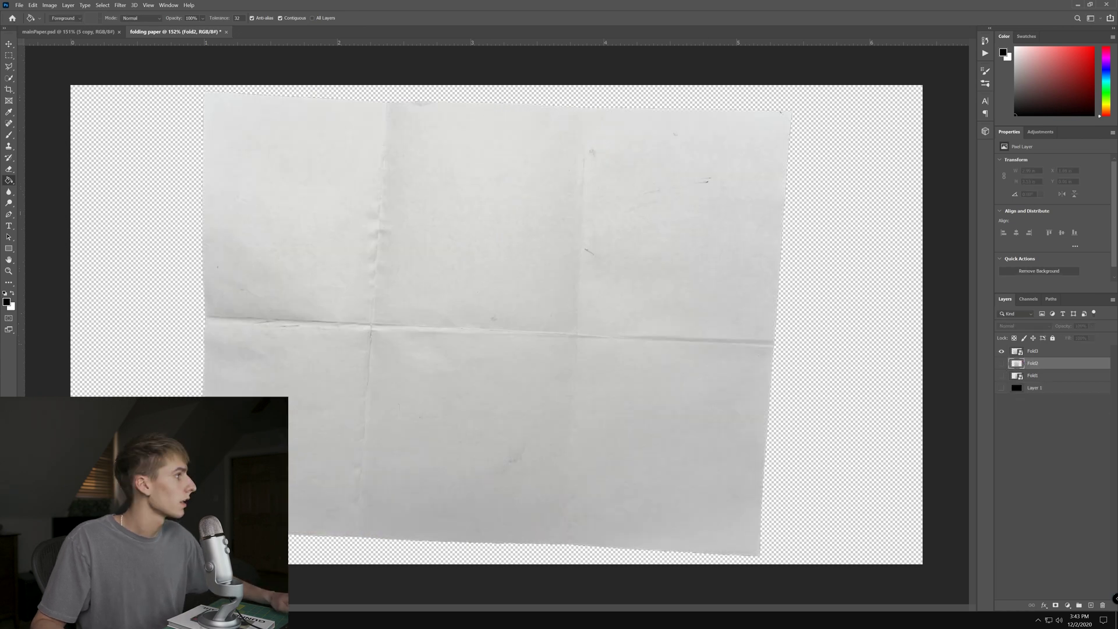
left_click_drag(628, 369, 623, 366)
left_click_drag(1050, 365, 1048, 347)
right_click(1047, 352)
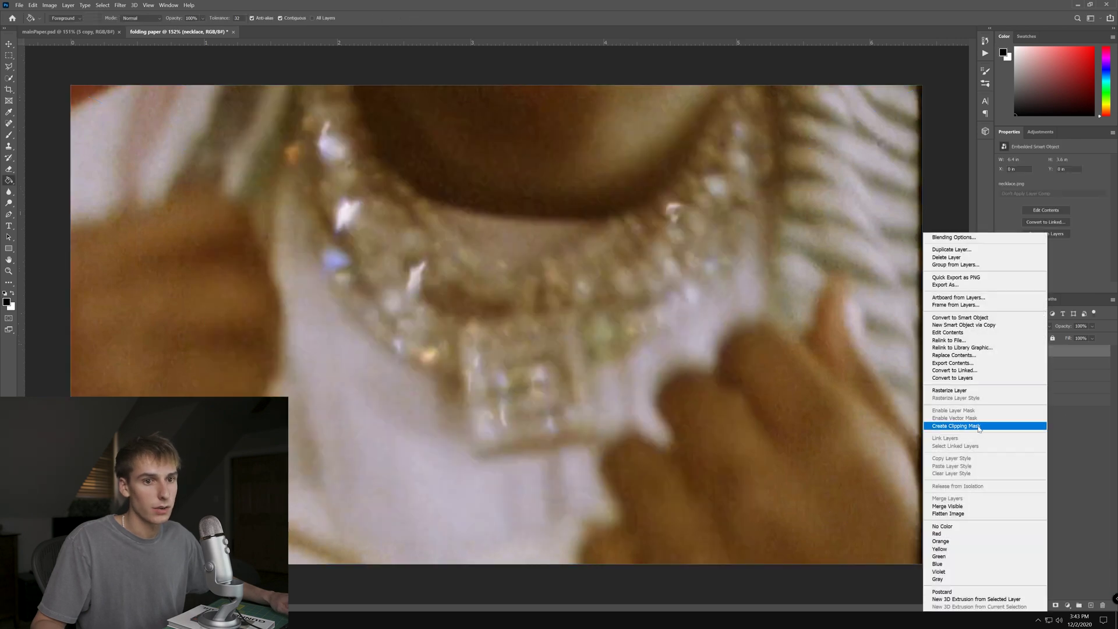
left_click(979, 427)
left_click(1023, 325)
left_click(1014, 450)
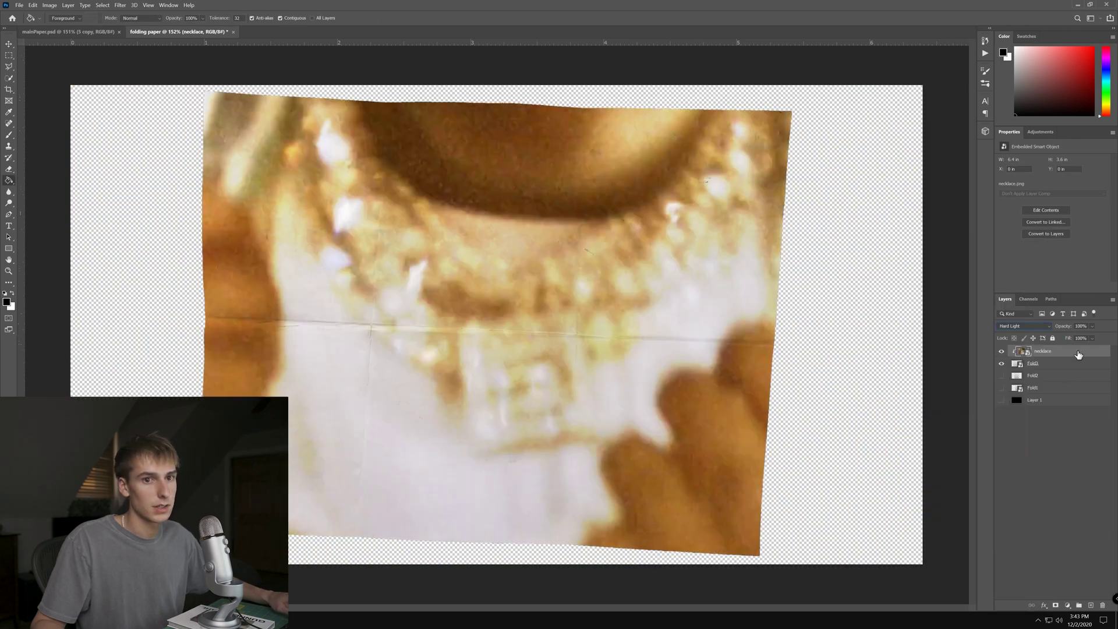
key("Return")
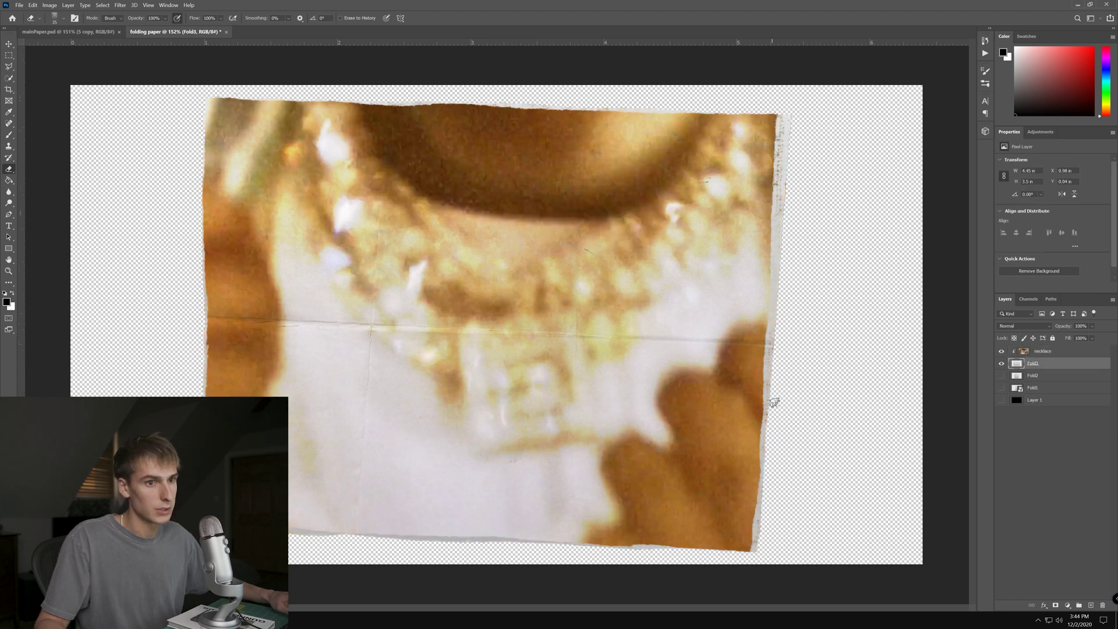
- Try erasing the necklace layer along the Fold3 paper's left vertical fold at 39% opacity and undo the stroke
scroll(564, 373, "down", 1)
scroll(551, 369, "up", 5)
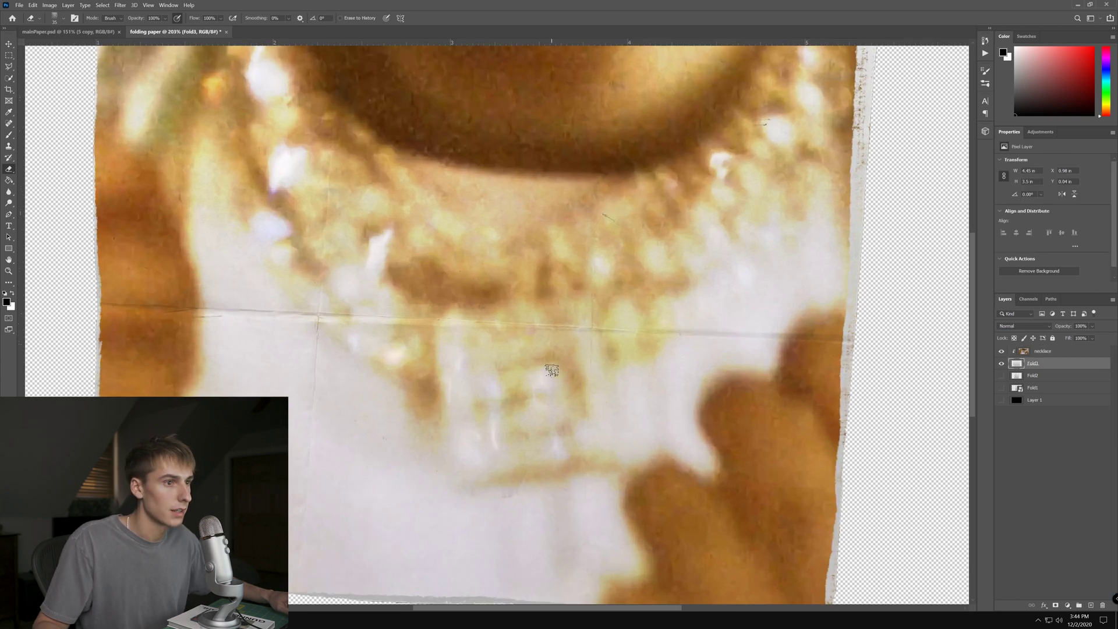
scroll(537, 286, "down", 4)
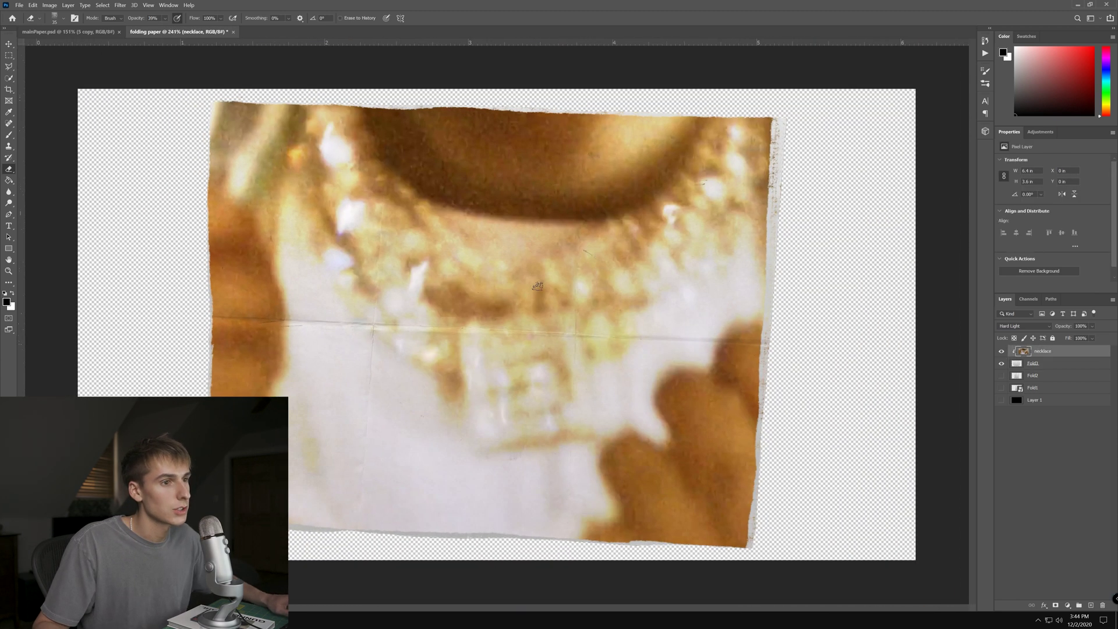
scroll(367, 98, "up", 2)
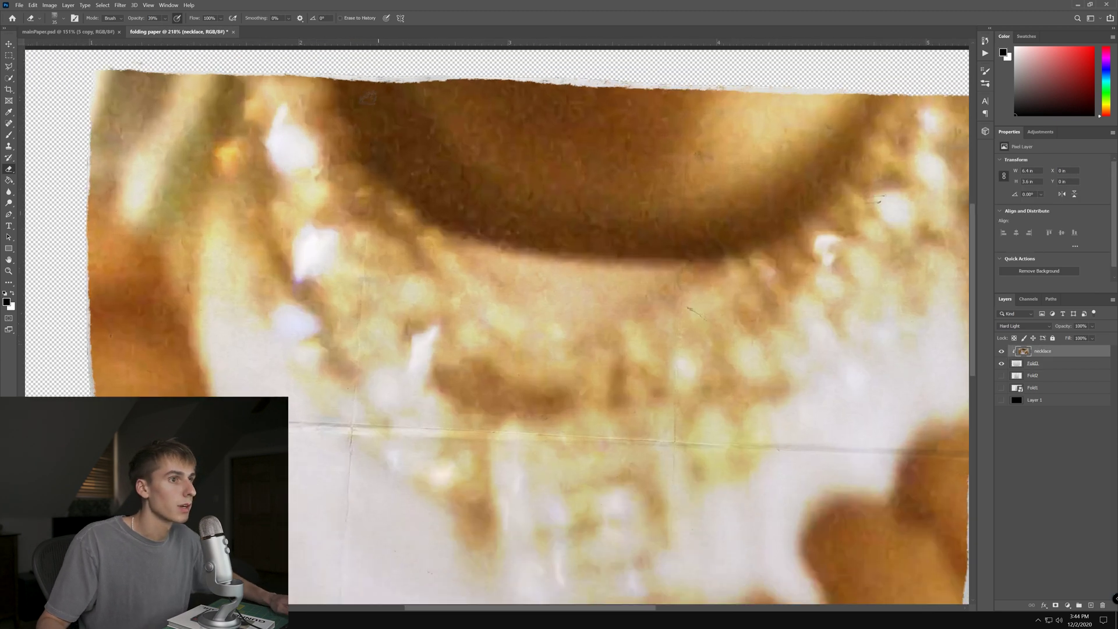
left_click_drag(376, 85, 359, 435)
key("ctrl+z")
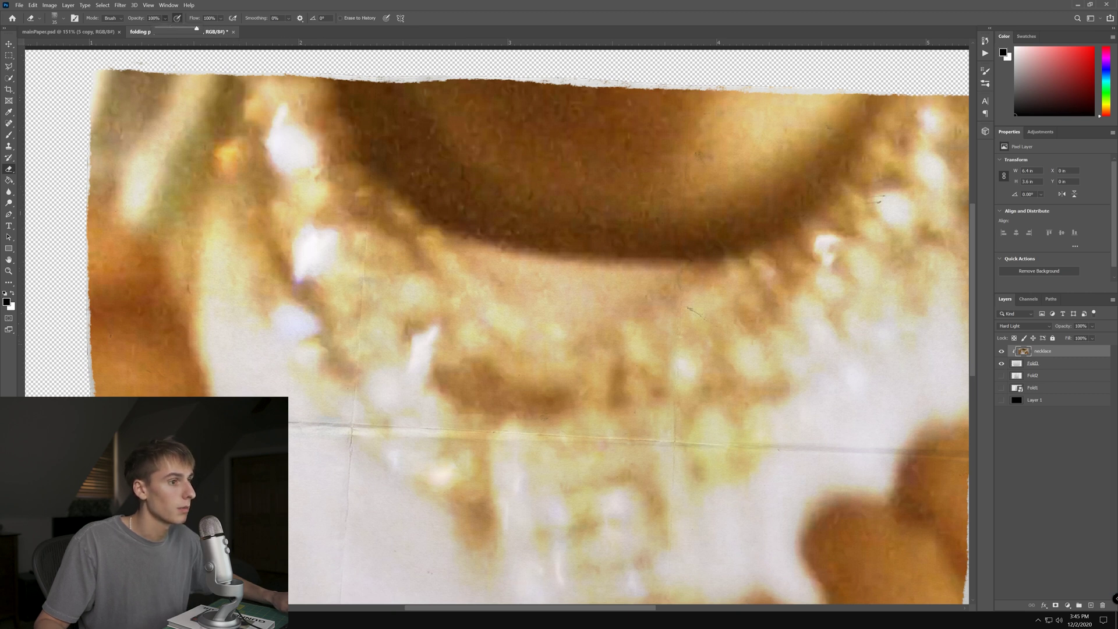
- Erase the necklace layer with a smaller eraser along the horizontal fold and both vertical folds of the Fold3 paper
key("bracketleft")
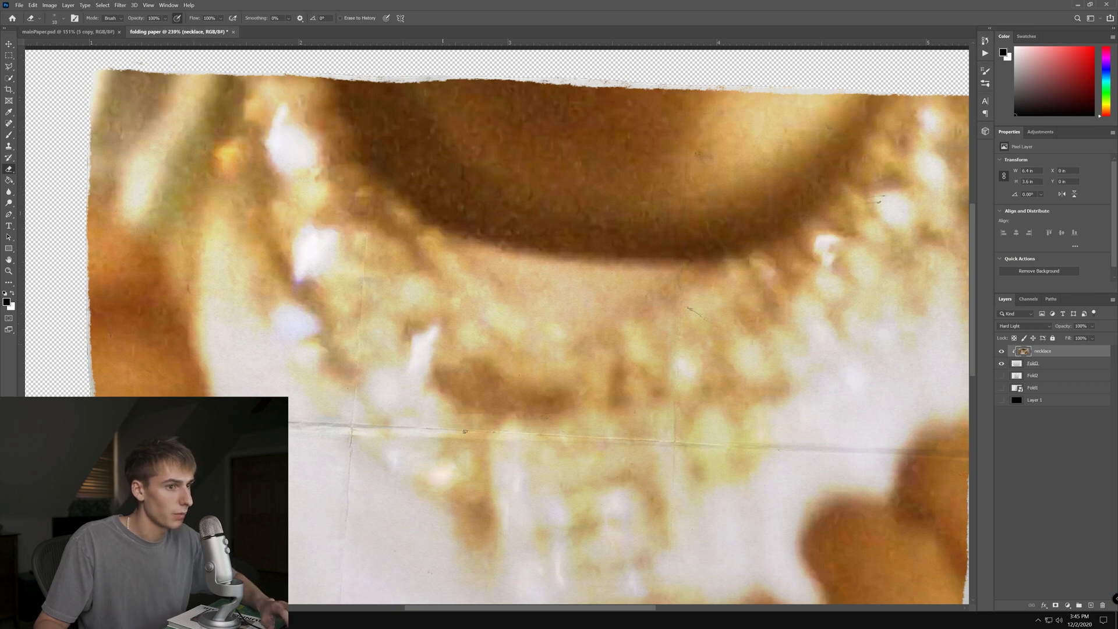
scroll(613, 336, "down", 3)
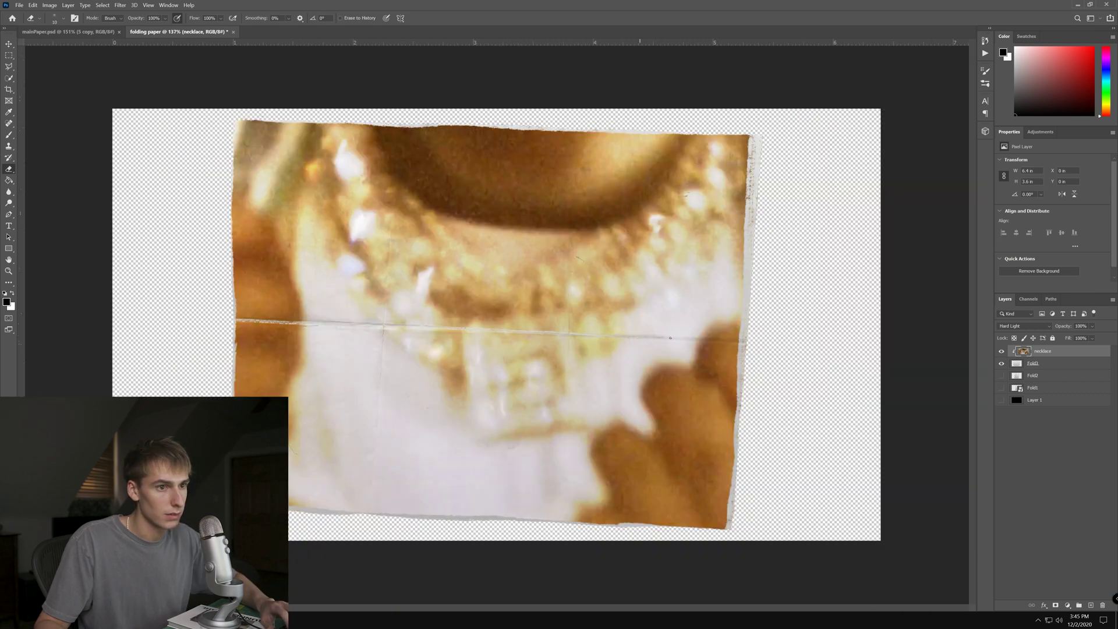
scroll(568, 278, "up", 3)
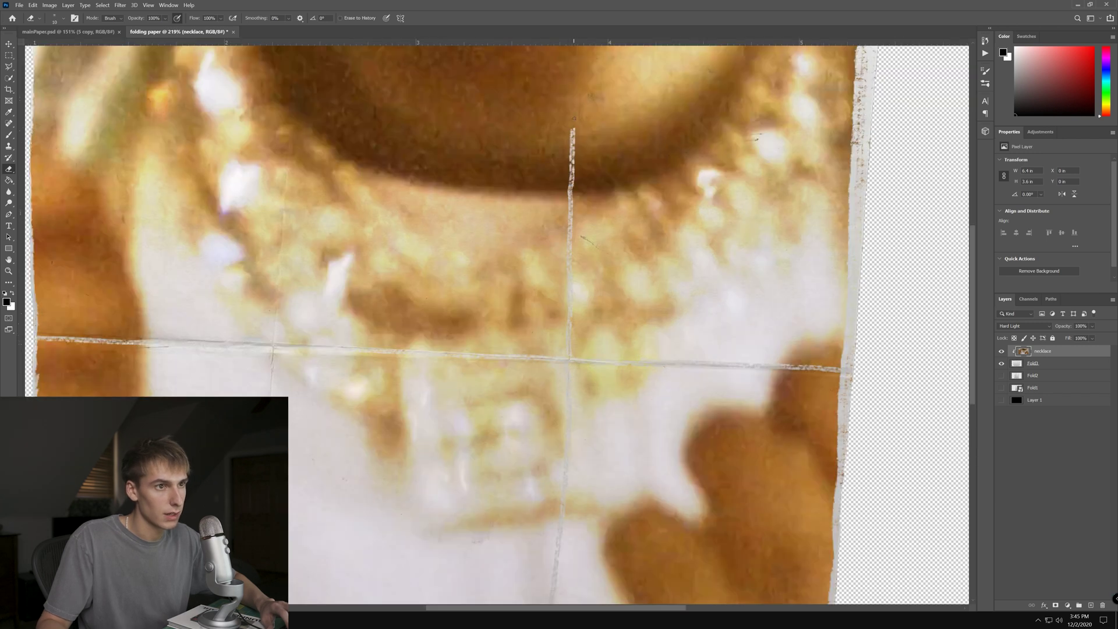
scroll(389, 373, "down", 3)
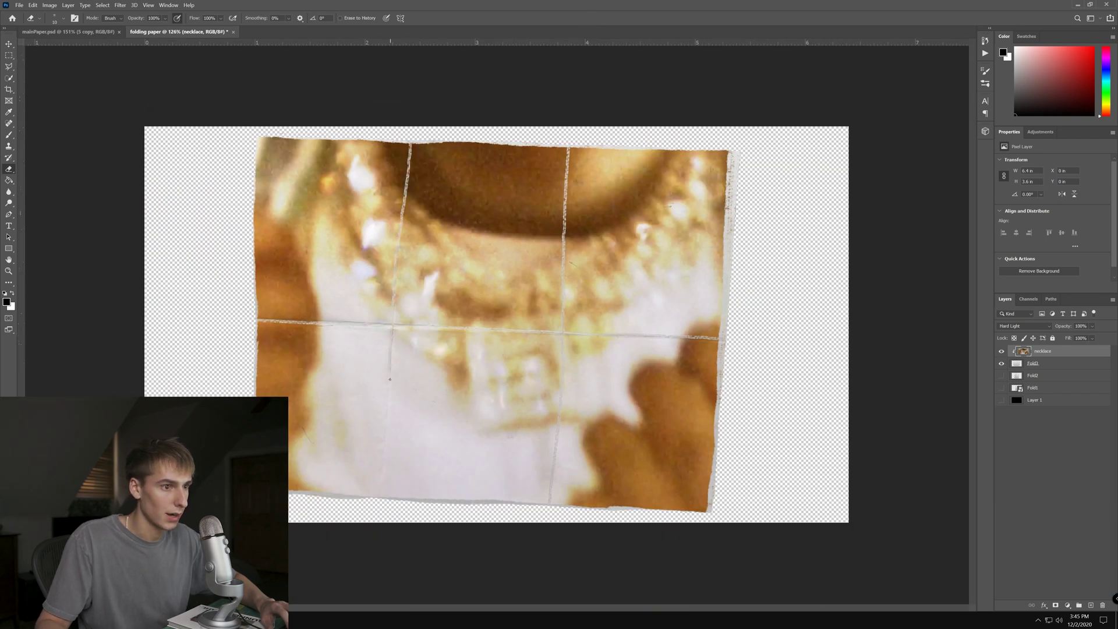
scroll(379, 490, "up", 1)
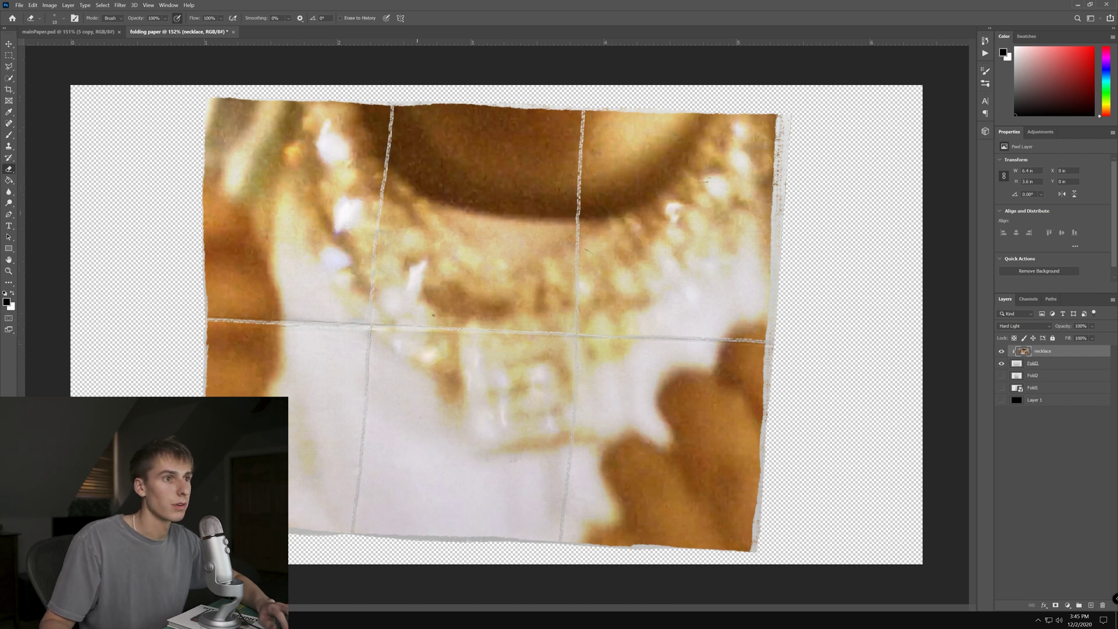
scroll(432, 315, "up", 4)
scroll(418, 173, "down", 8)
scroll(418, 173, "up", 4)
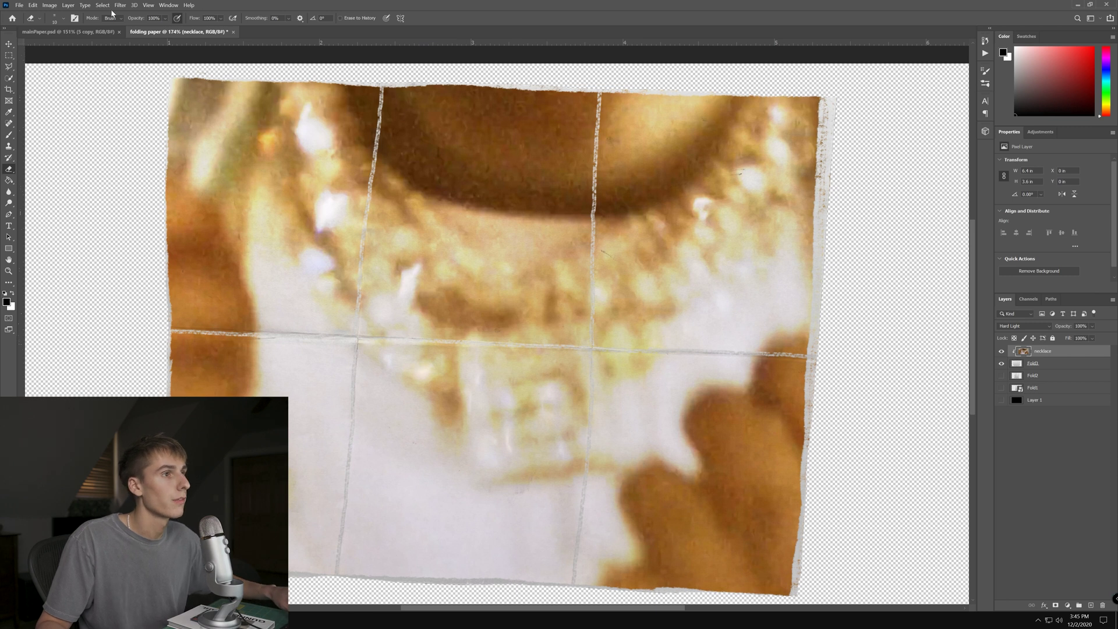
- Select the necklace and Fold3 layers together and duplicate them
left_click(1055, 363, "shift")
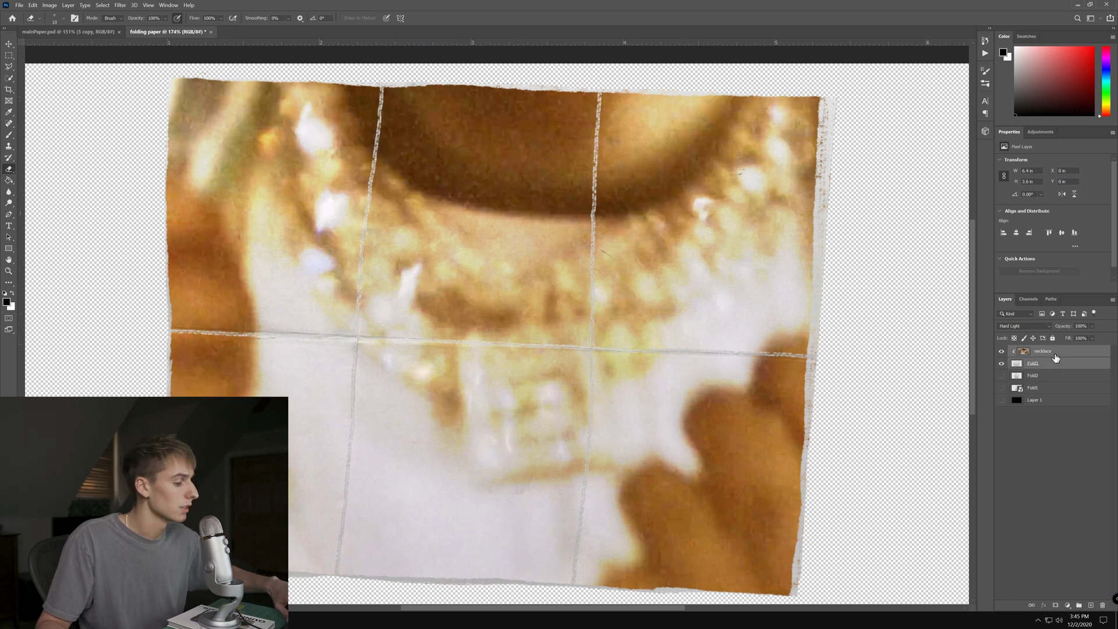
key("ctrl+j")
right_click(1053, 359)
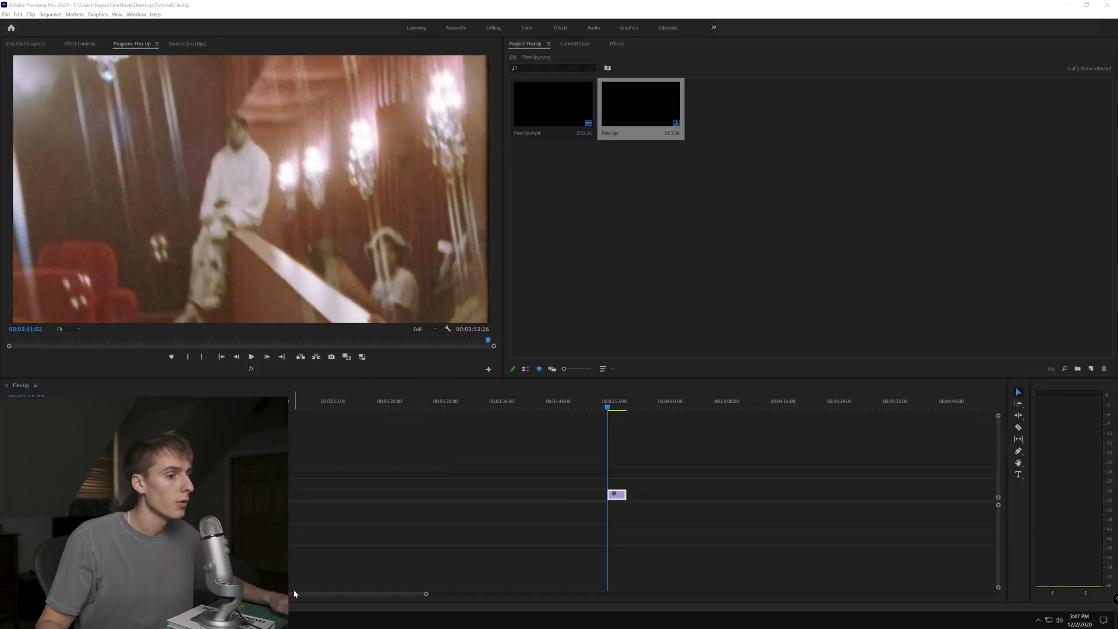
- Switch to Premiere Pro and import the fold1–fold3 and mainPaper1–mainPaper5 PNGs from the PaperDone folder into the project
left_click_drag(426, 594, 342, 595)
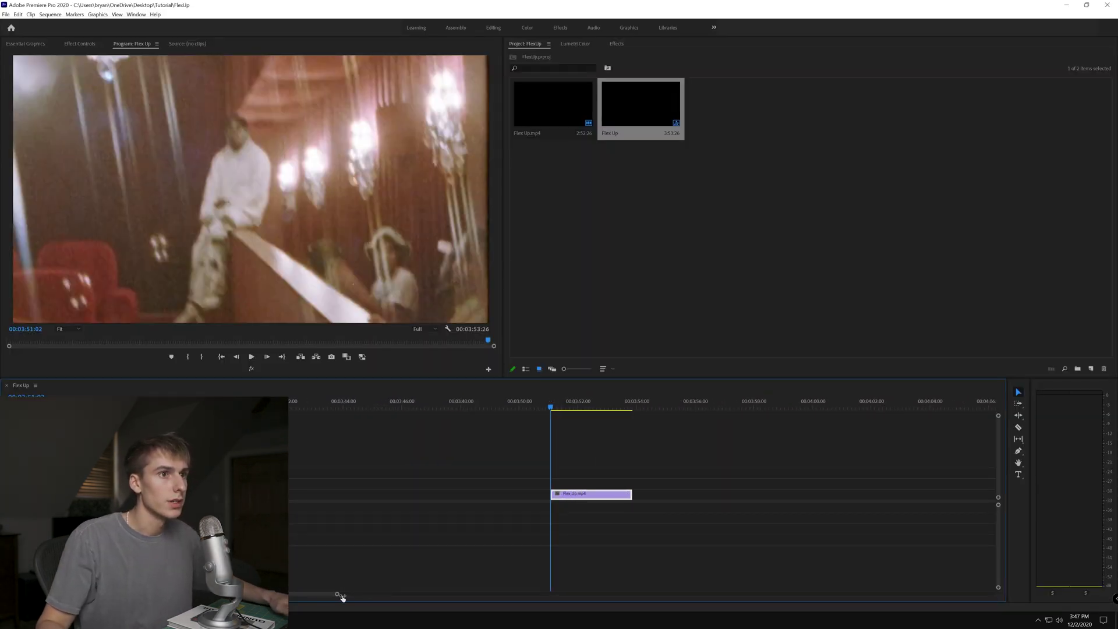
double_click(732, 298)
left_click(101, 111)
double_click(100, 111)
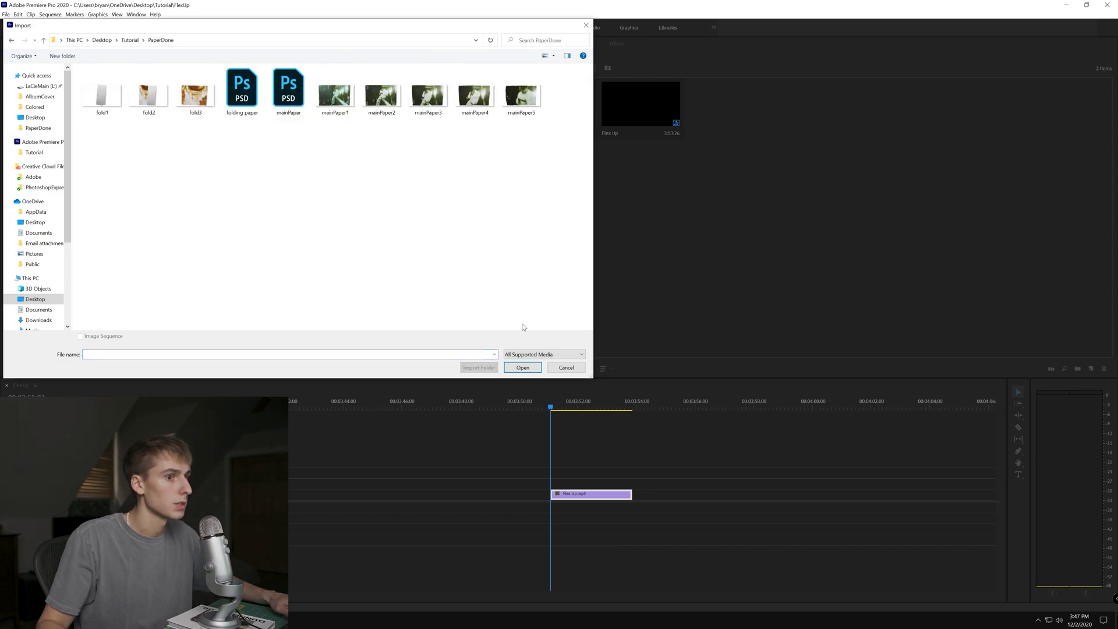
key("ctrl+a")
left_click(521, 367)
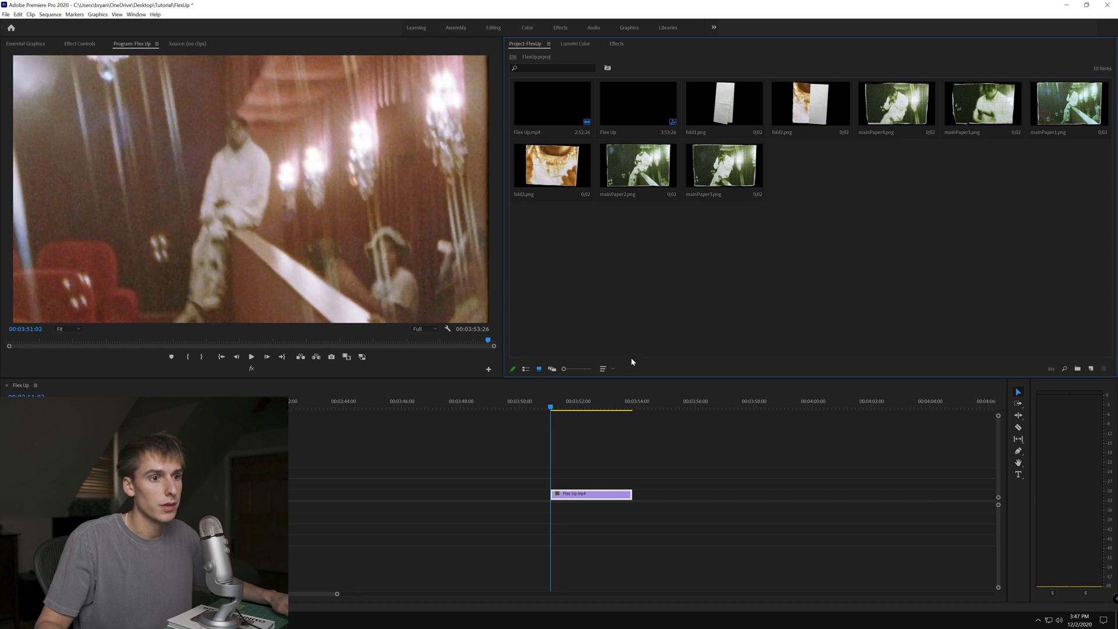
- Sort the project's media thumbnails by name
left_click(613, 368)
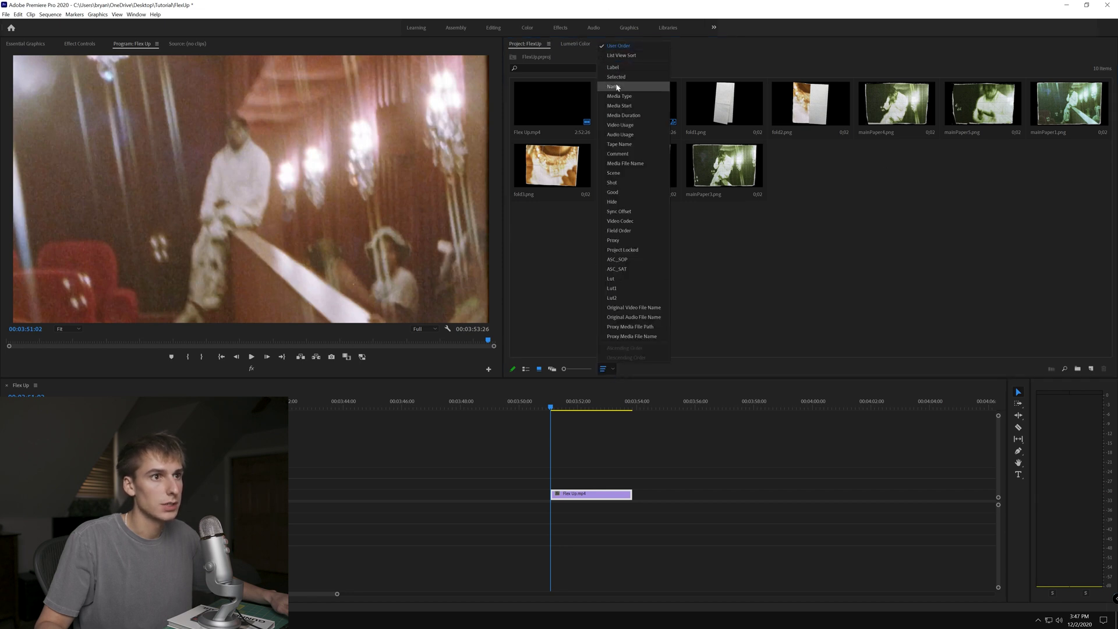
left_click(615, 86)
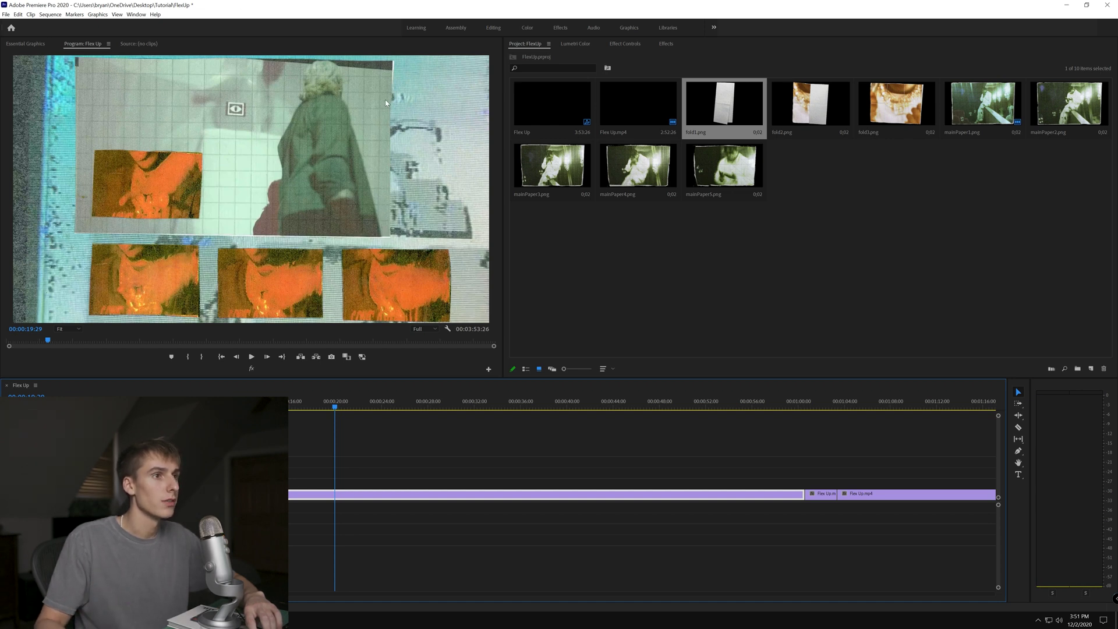
- Examine the Flex Up footage frame by frame around 00:00:19 for the layout and changes of the large paper and the small orange prints
key("Left")
key("Left")
key("Left")
key("Left")
key("Left")
key("Left")
key("Left")
key("Left")
key("Left")
key("Left")
key("Left")
key("Left")
key("Left")
key("Left")
key("Left")
key("Left")
key("Left")
key("Left")
key("Left")
key("Left")
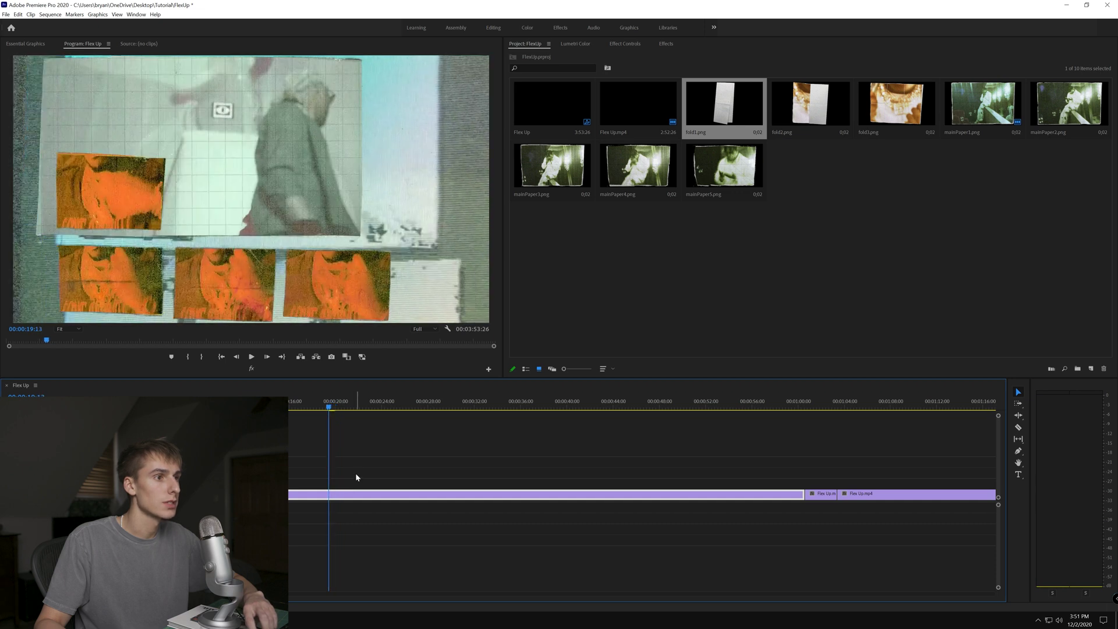
key("Left")
key("Left")
key("Left")
key("Left")
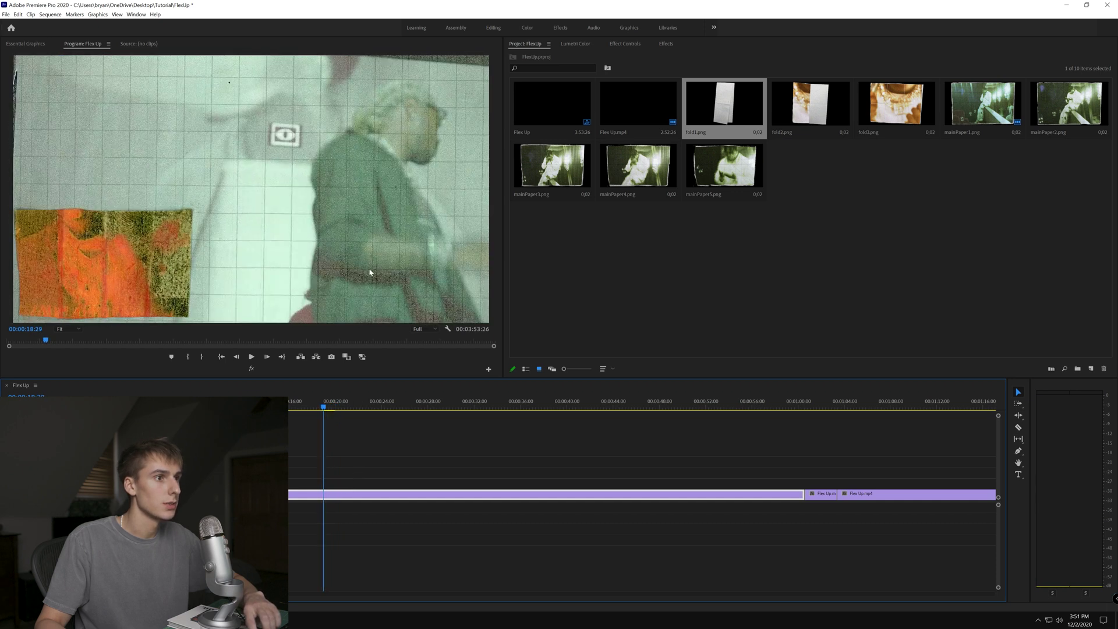
key("Right")
key("Right")
key("Right")
key("Right")
key("Right")
key("Right")
key("Right")
key("Right")
key("Right")
key("Right")
key("Right")
key("Right")
key("Right")
key("Right")
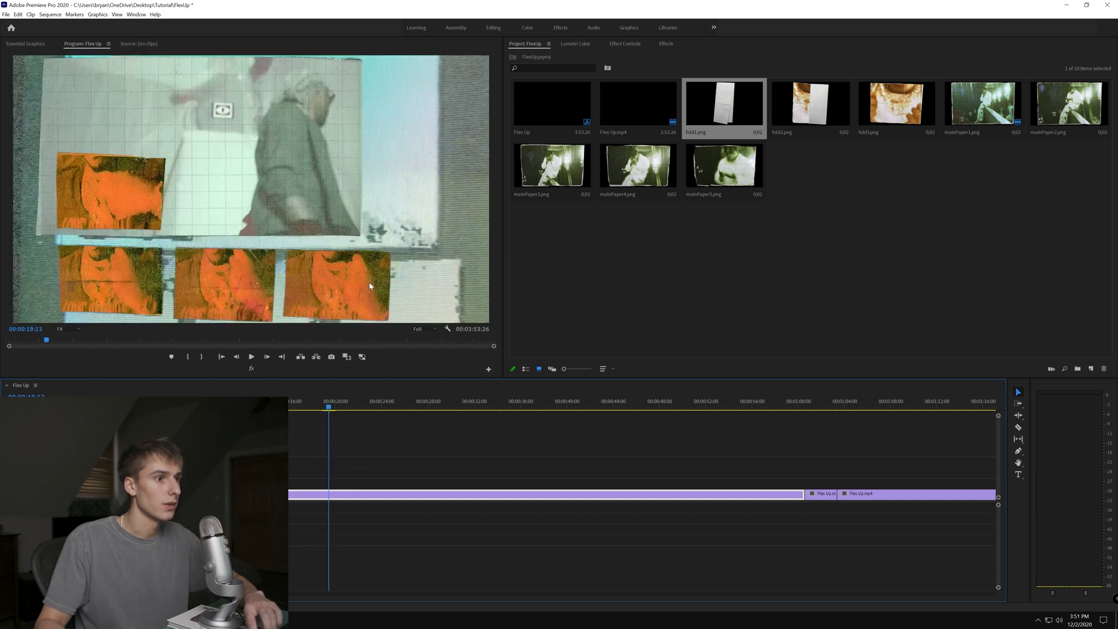
key("Right")
key("Right")
key("Right")
key("Right")
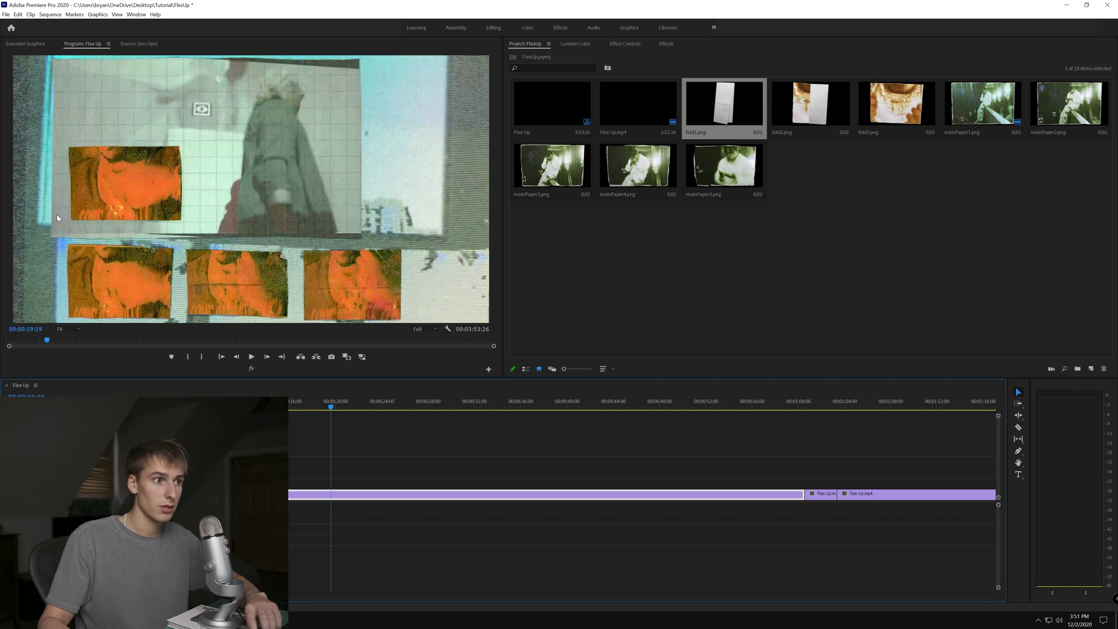
key("Left")
key("Left")
key("Left")
key("Left")
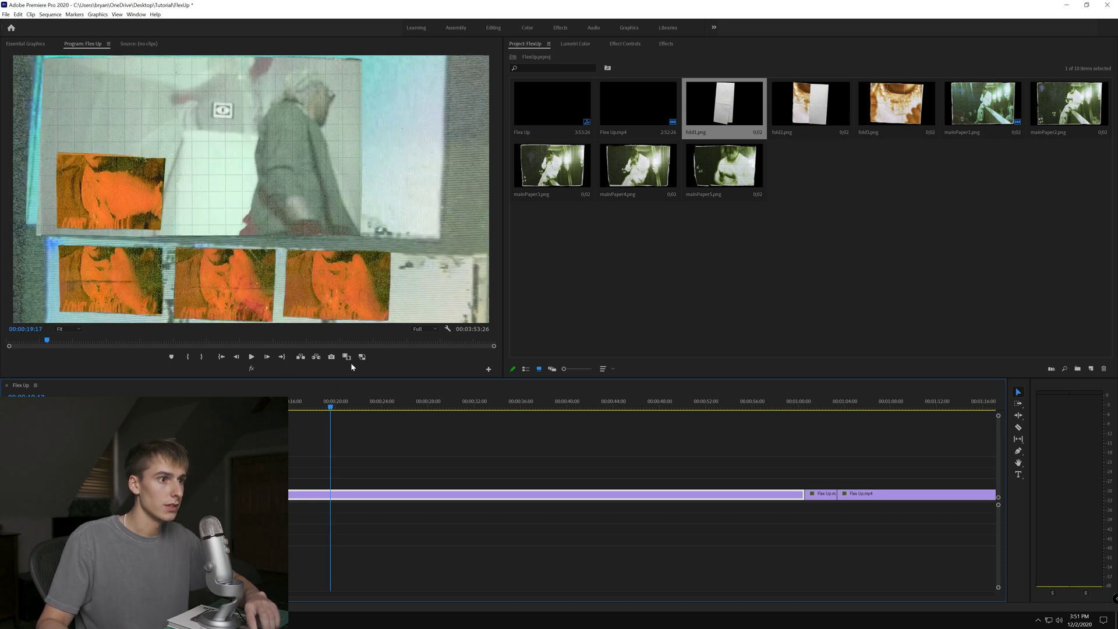
key("Left")
key("Left")
key("Left")
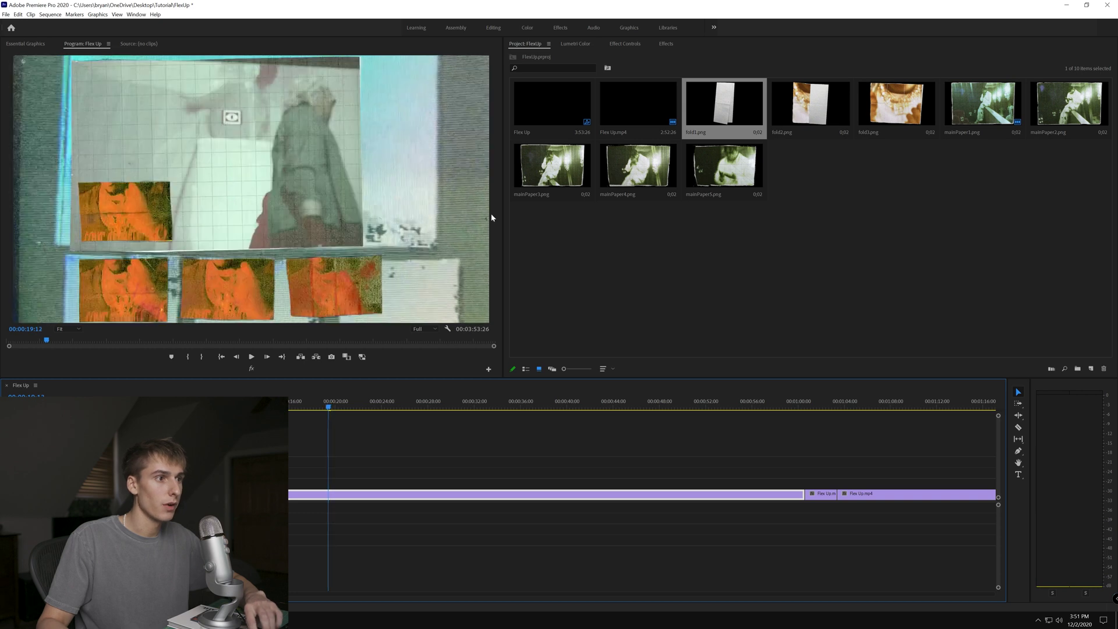
key("Right")
key("Right")
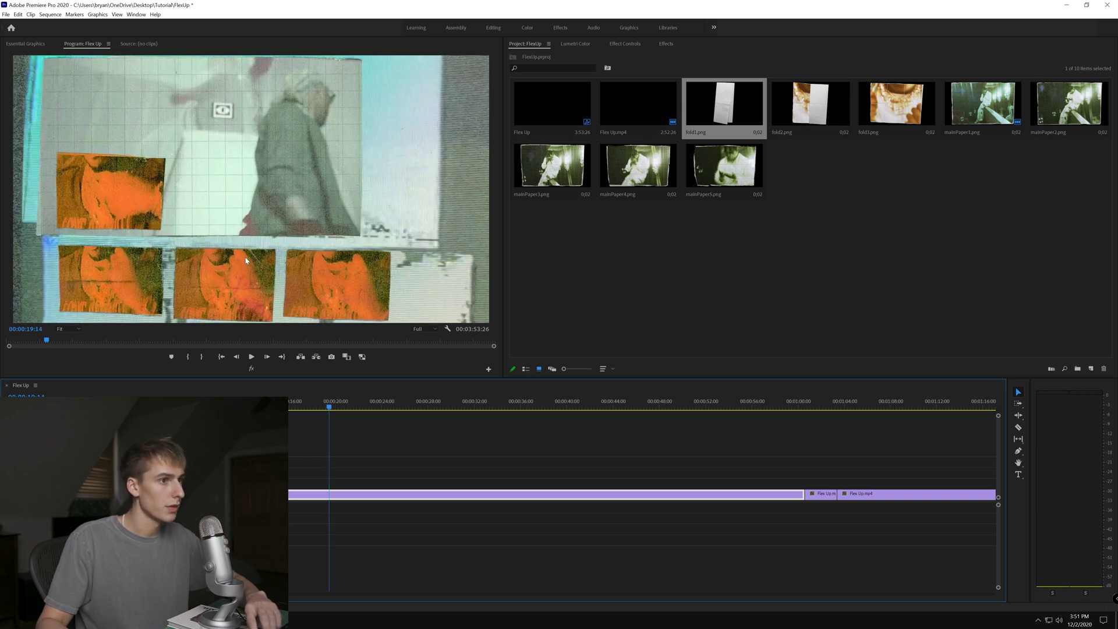
key("space")
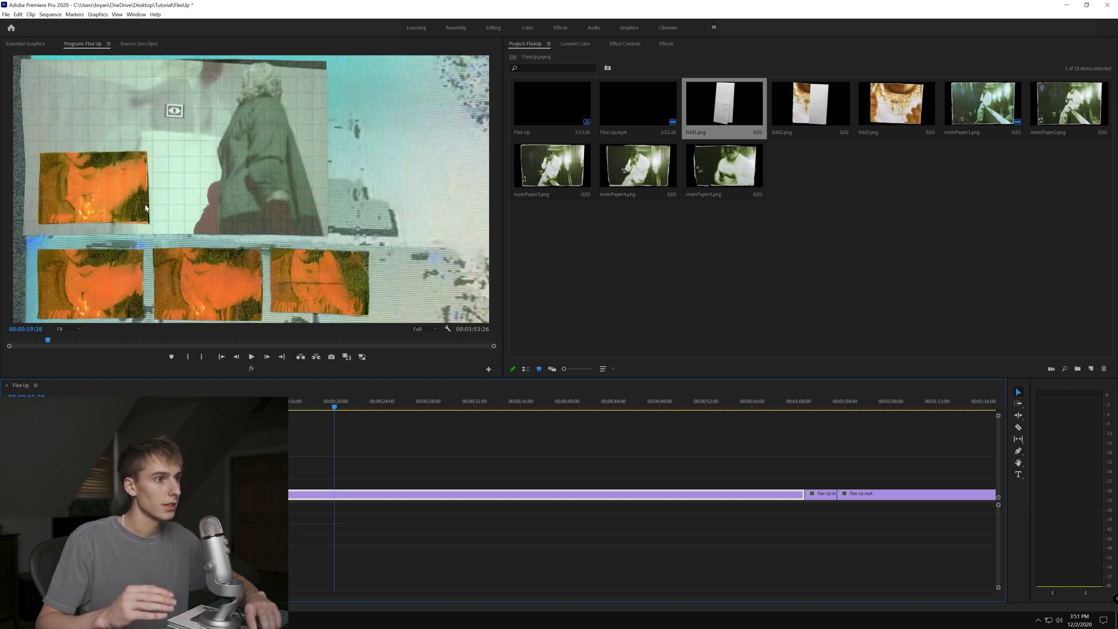
key("Right")
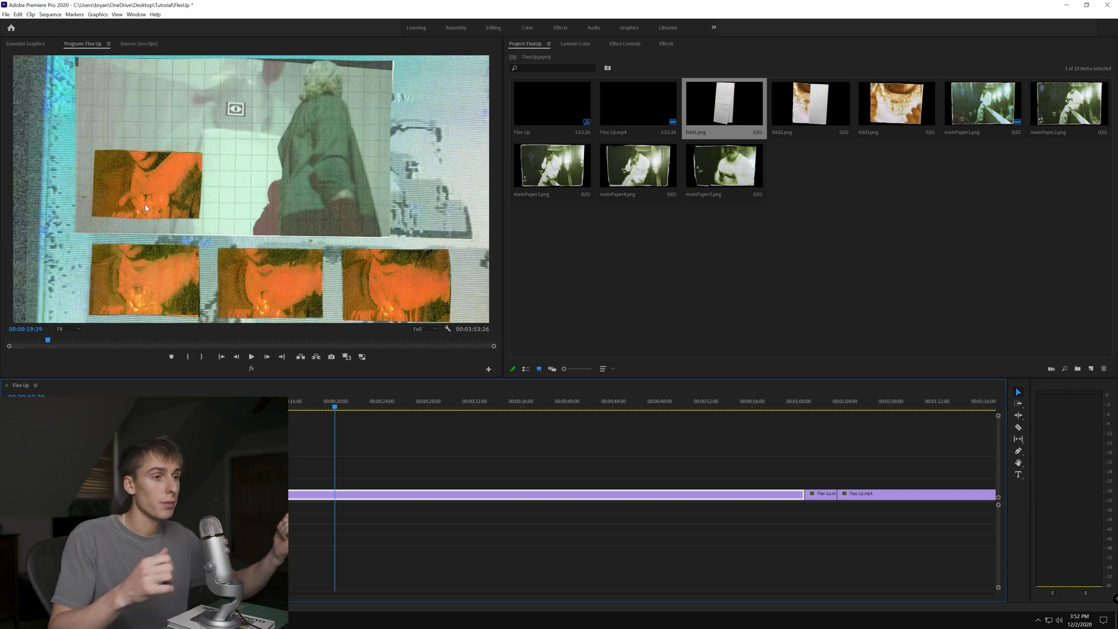
- Place mainPaper1.png above the Flex Up.mp4 clip at 00:03:51:02 and shrink it into the frame's upper-left corner
left_click_drag(88, 593, 373, 589)
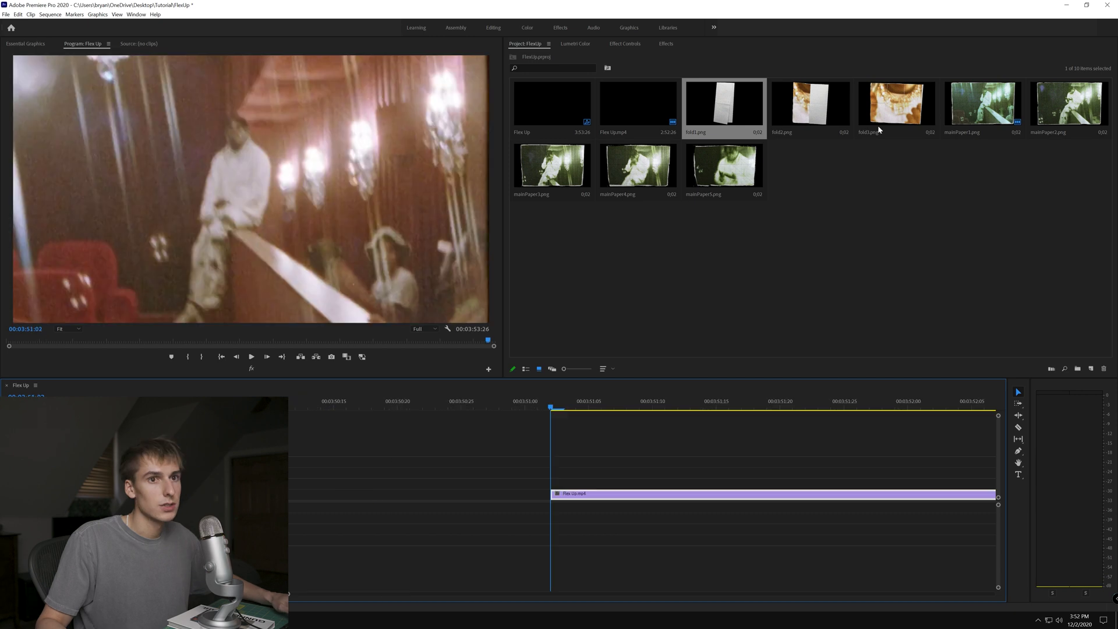
left_click_drag(969, 108, 554, 491)
left_click(665, 44)
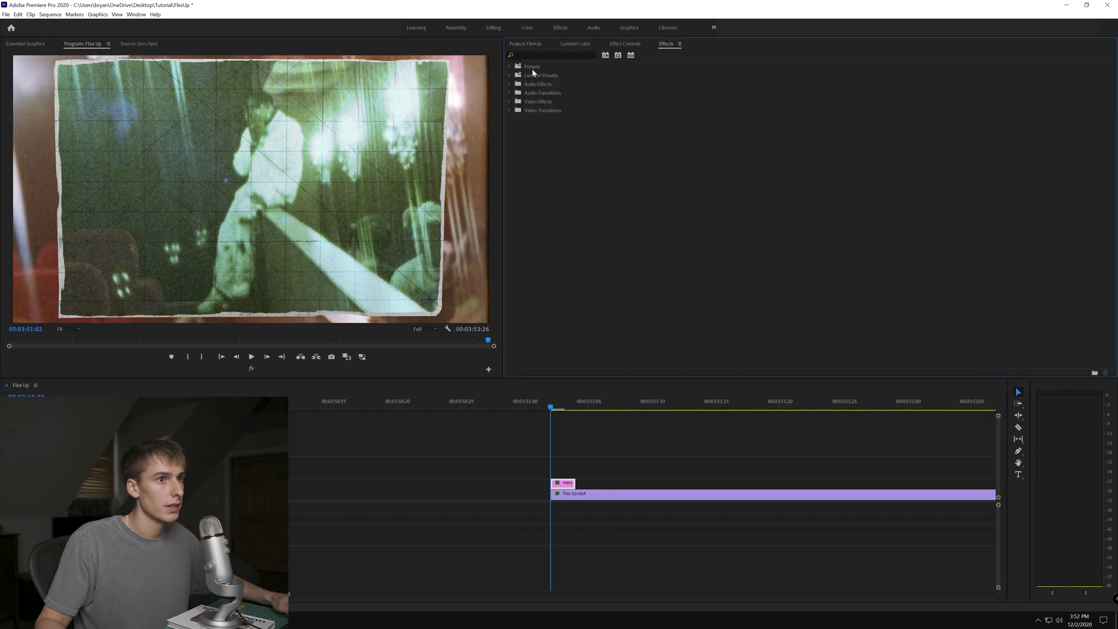
left_click(625, 44)
left_click_drag(306, 212, 229, 194)
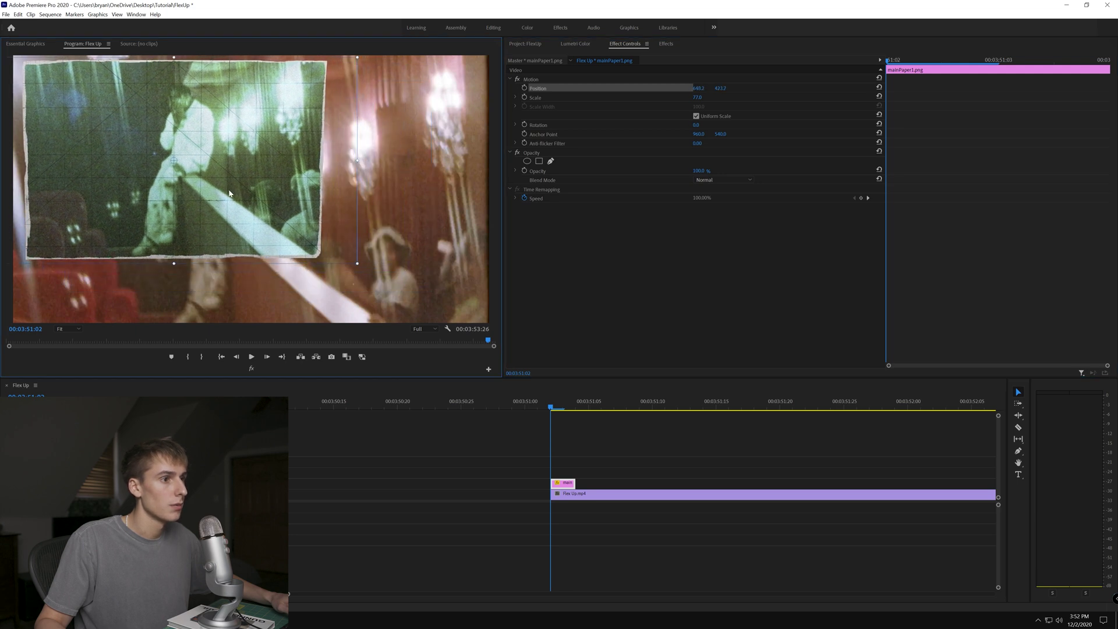
left_click_drag(357, 160, 270, 156)
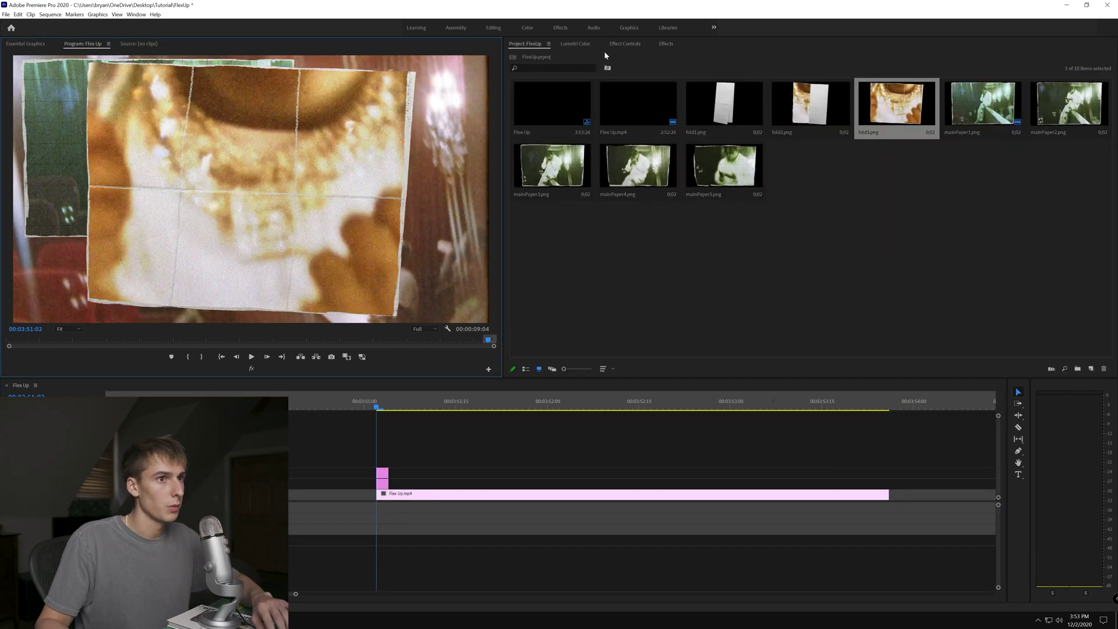
- Scale the fold3.png clip down to about 27% and move it to the frame's lower-left corner beneath the large paper
left_click(625, 44)
left_click(666, 44)
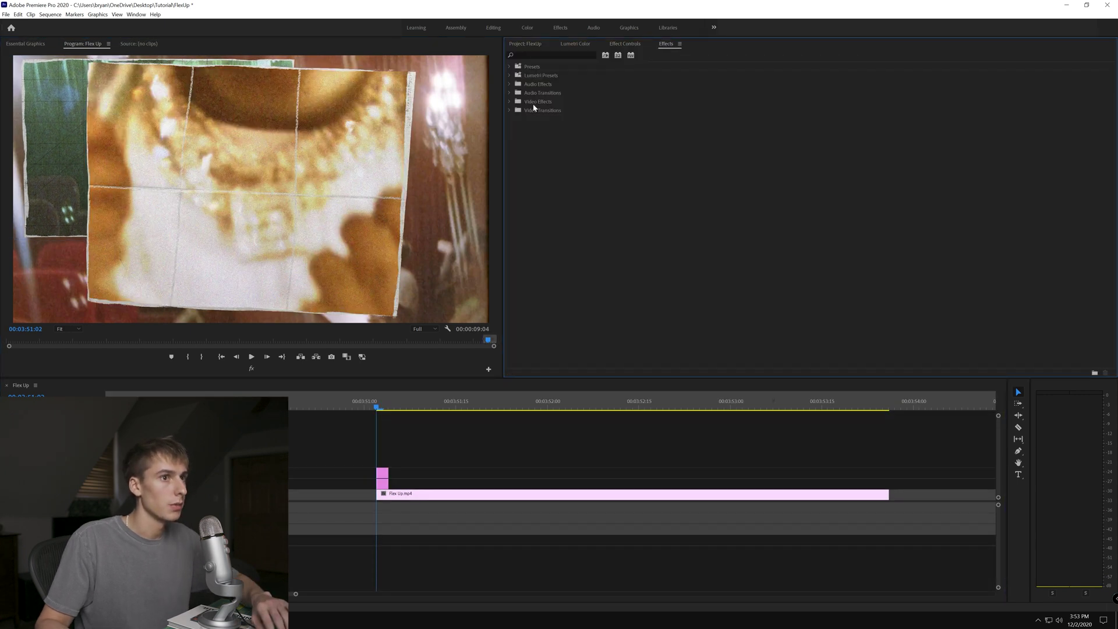
left_click(624, 44)
left_click(384, 469)
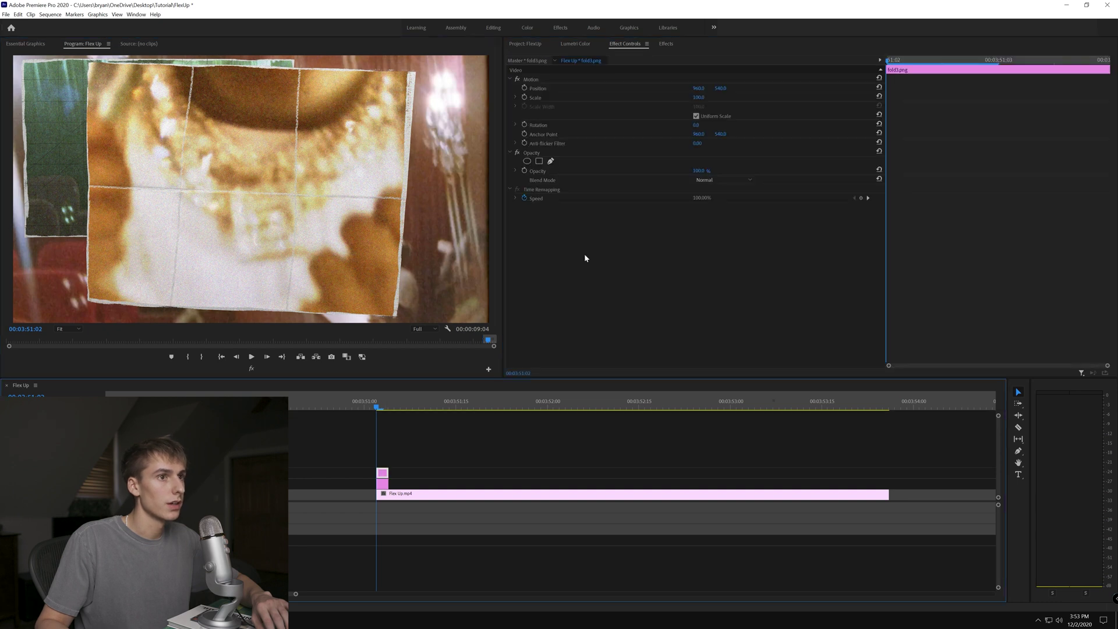
left_click_drag(487, 191, 296, 189)
left_click_drag(293, 196, 127, 288)
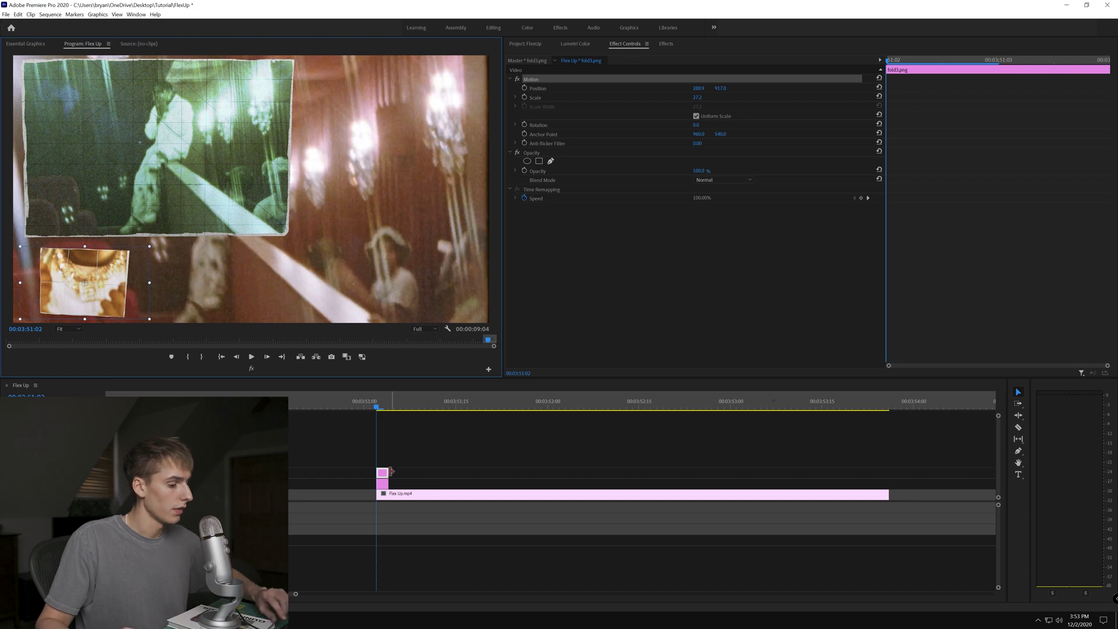
- Duplicate the small fold3.png clip twice onto higher tracks and line the copies up in a row along the frame's lower edge
left_click_drag(382, 477, 382, 466)
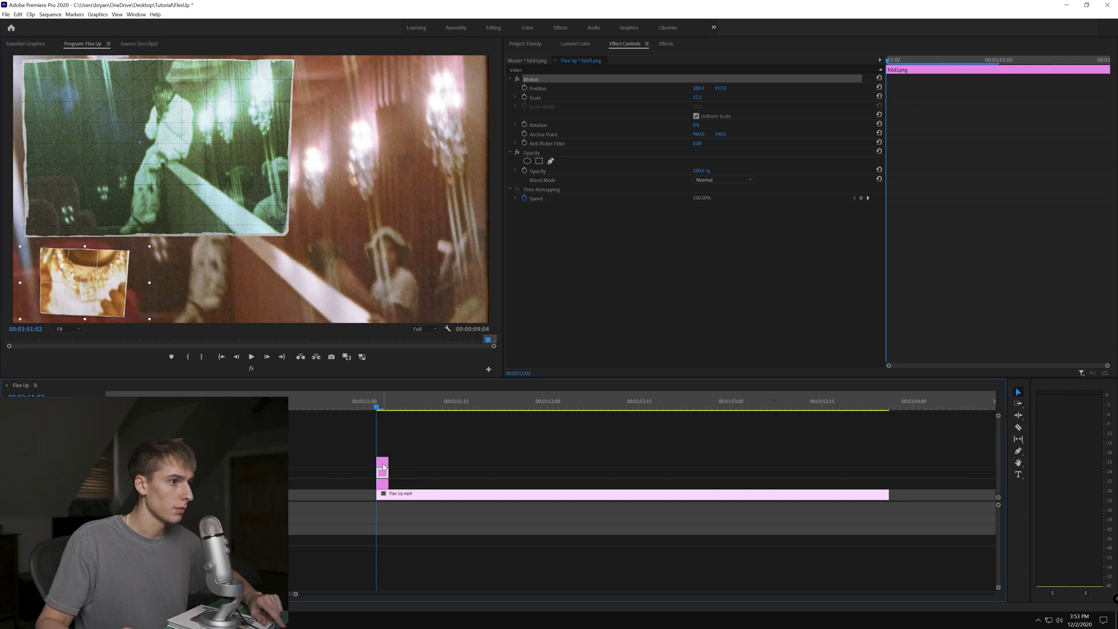
left_click_drag(89, 295, 197, 296)
left_click_drag(383, 464, 384, 453)
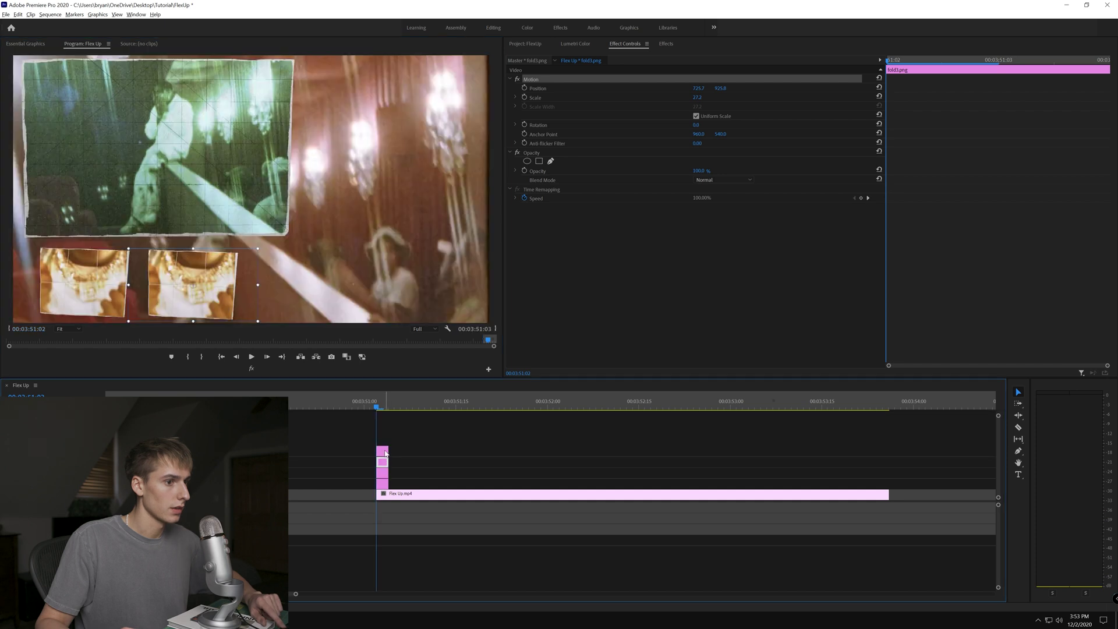
left_click(541, 81)
left_click_drag(213, 295, 324, 296)
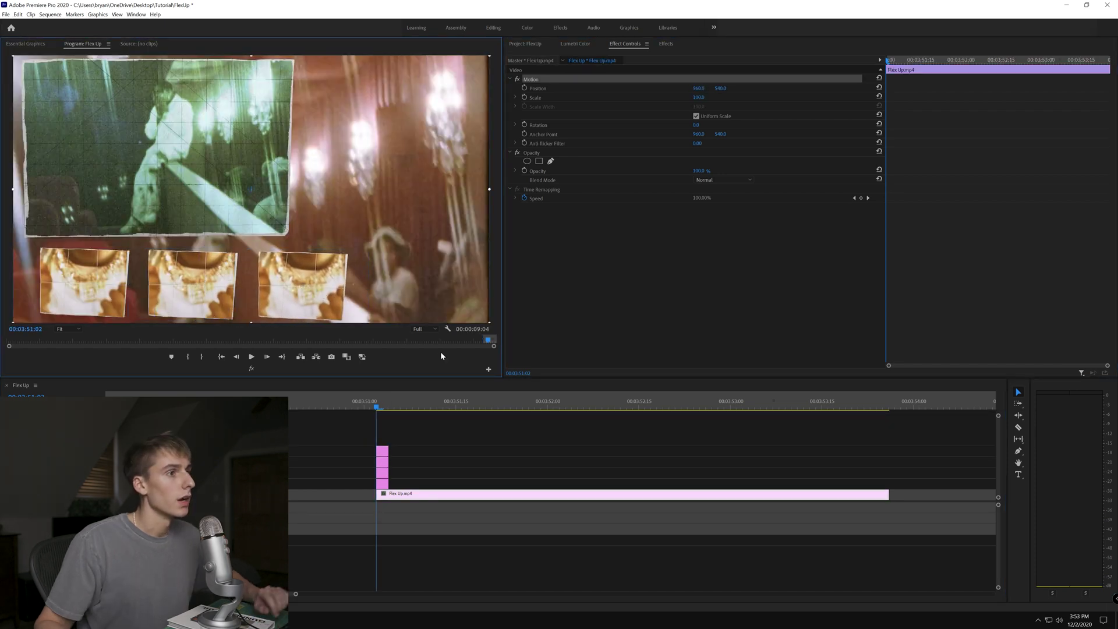
- Delete the mainPaper1.png clip beneath the three fold3.png clips
left_click_drag(411, 441, 381, 481)
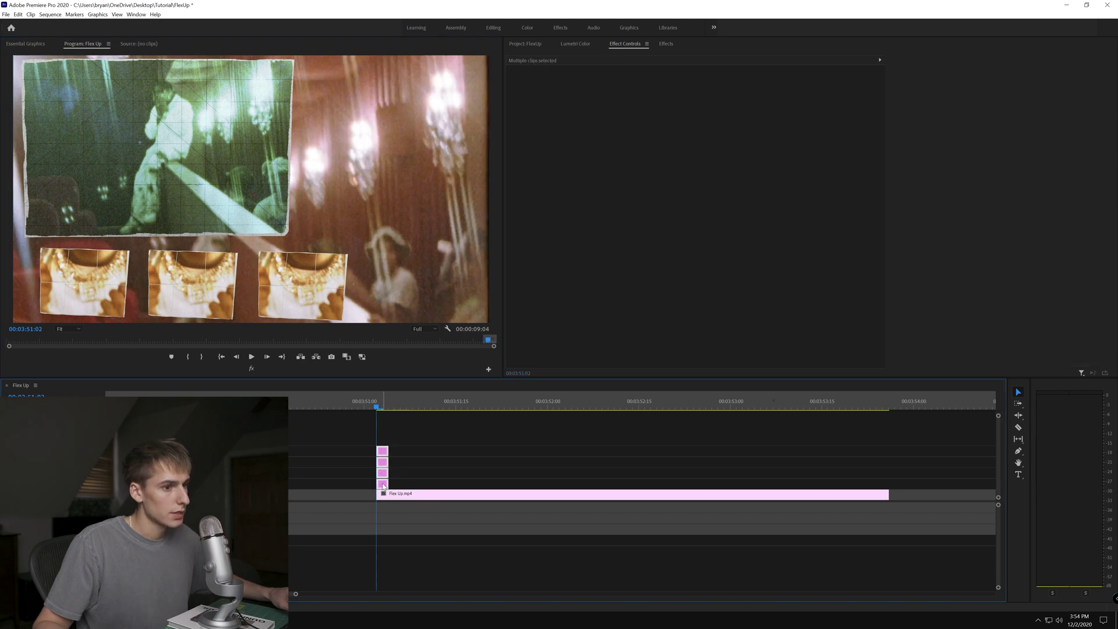
left_click(382, 484)
key("Delete")
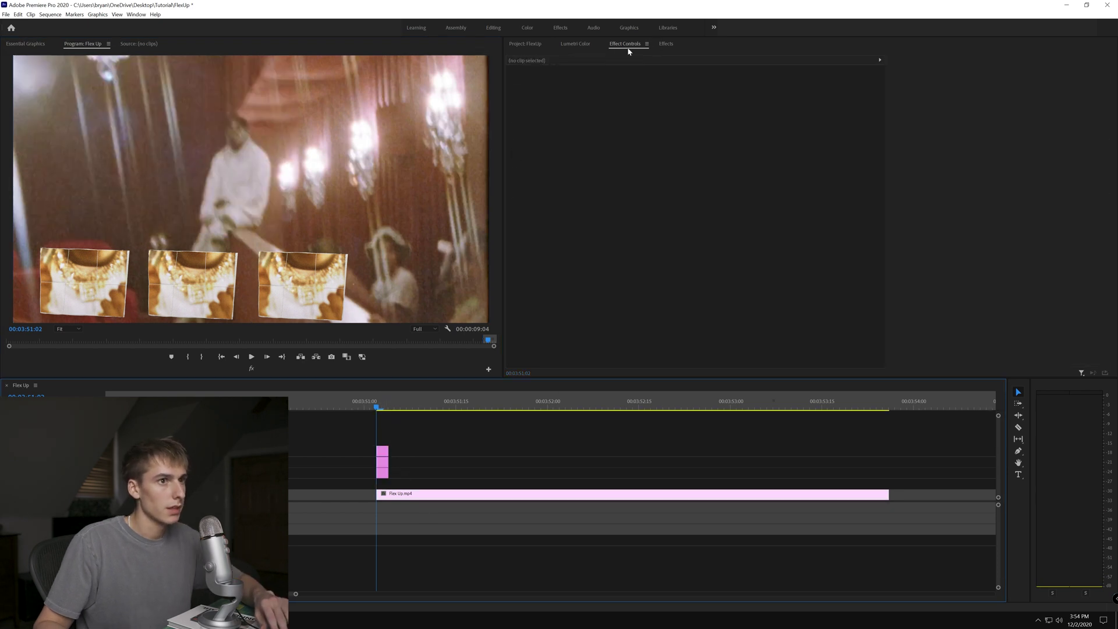
- Place mainPaper5.png beneath the fold3.png clips, scale it to about 71% and move it above the row of small papers
left_click(525, 44)
left_click_drag(735, 181, 382, 483)
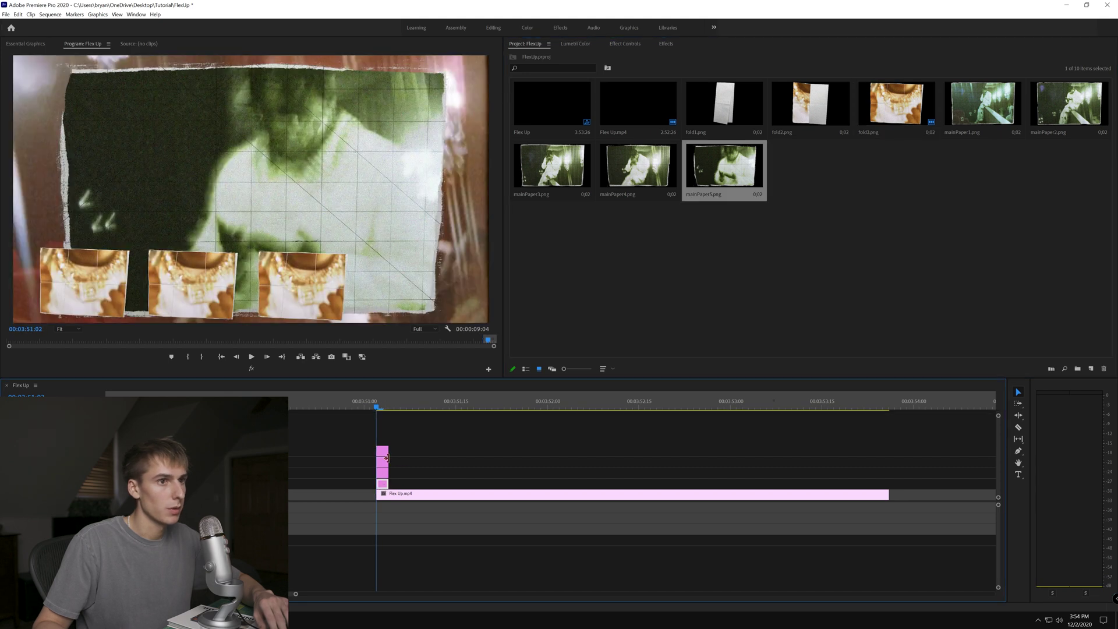
left_click(624, 43)
left_click_drag(485, 192, 419, 192)
left_click_drag(343, 198, 265, 153)
- Move the stacked mainPaper5.png and fold3.png clips together to start at 00:03:51:10
left_click_drag(440, 434, 384, 484)
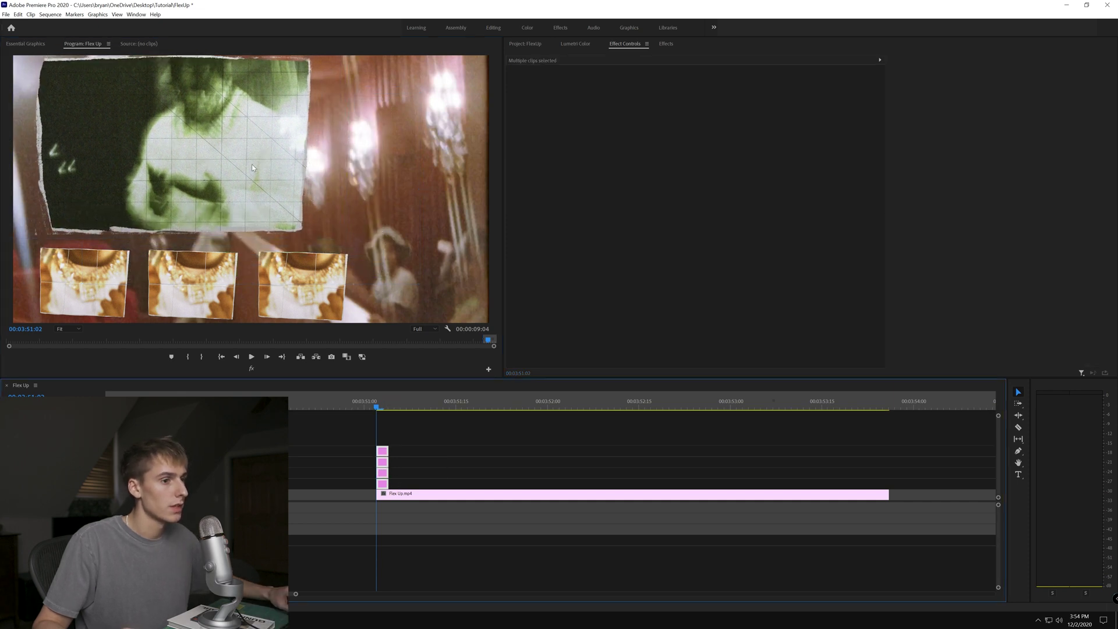
key("Right")
key("Right")
key("Right")
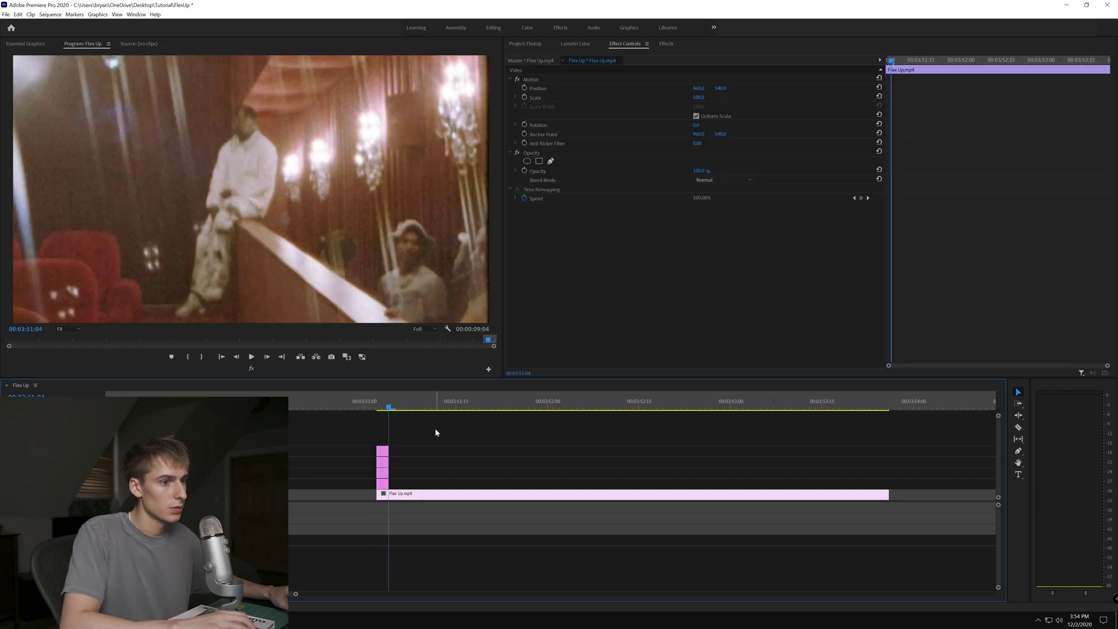
key("Right")
key("Right")
key("Right")
key("Right")
key("Right")
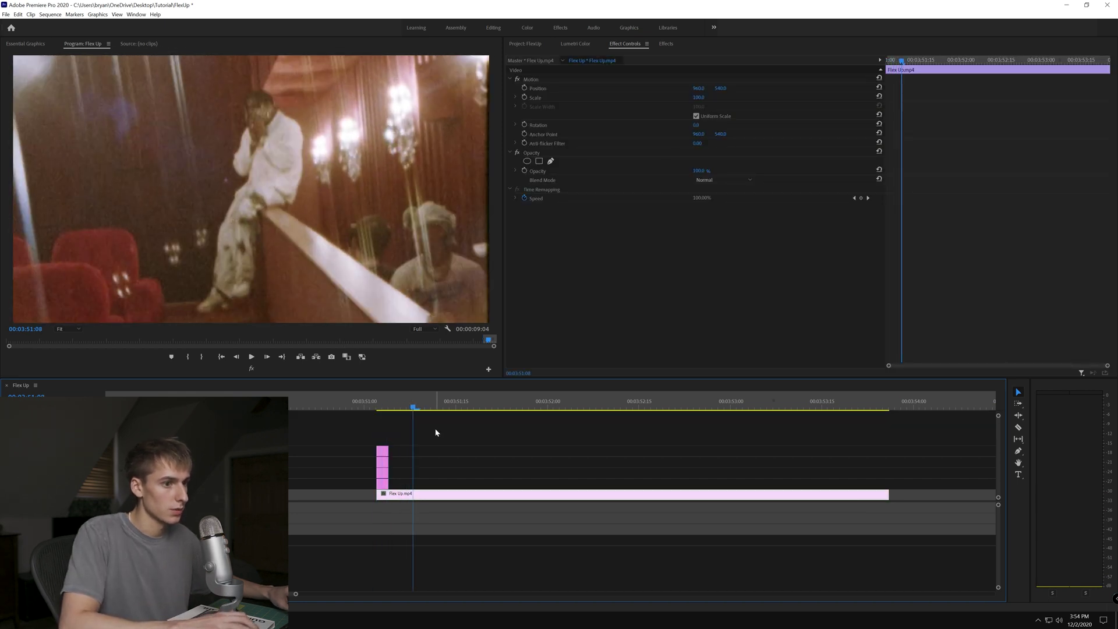
key("Right")
key("Right")
left_click_drag(417, 440, 432, 469)
- Place mainPaper1.png on the track above Flex Up.mp4 at 00:03:51:02
left_click(376, 407)
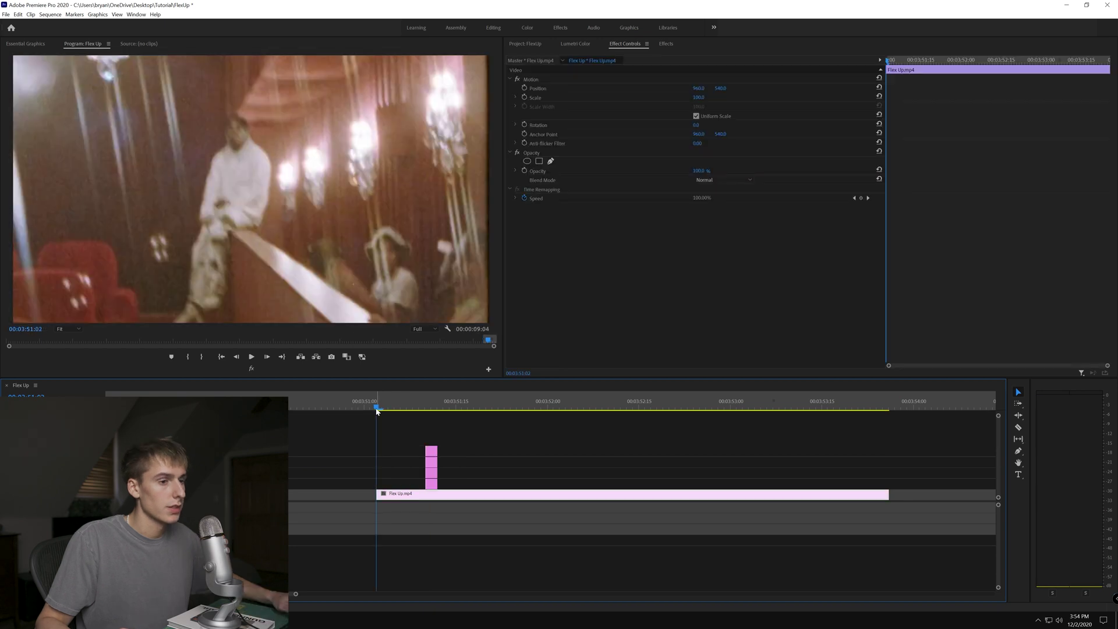
left_click(582, 45)
left_click(667, 45)
left_click(625, 44)
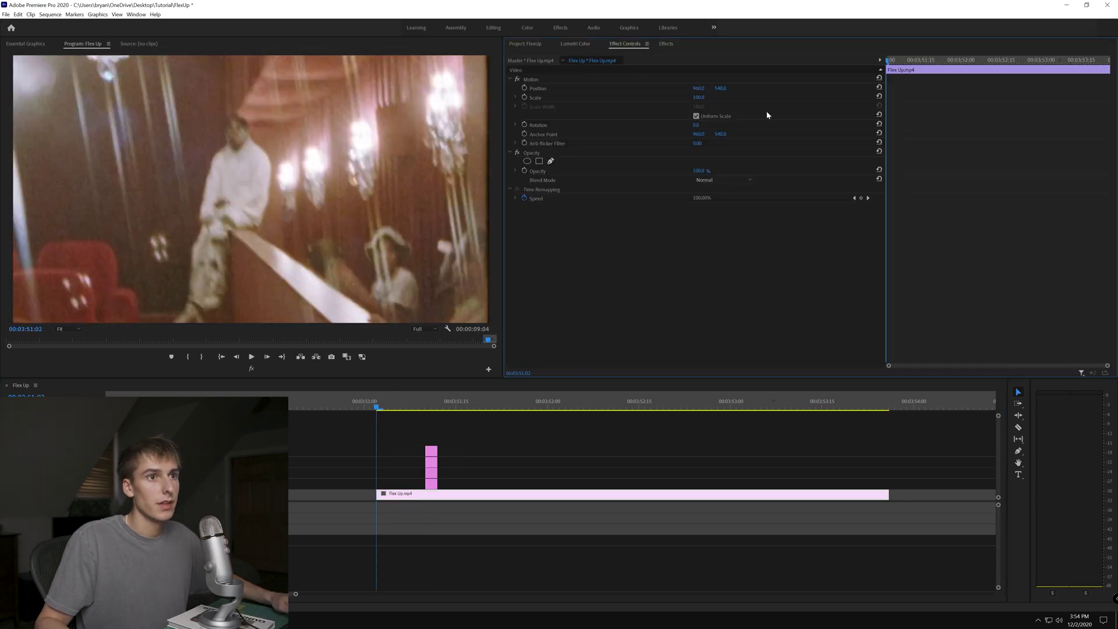
left_click(525, 44)
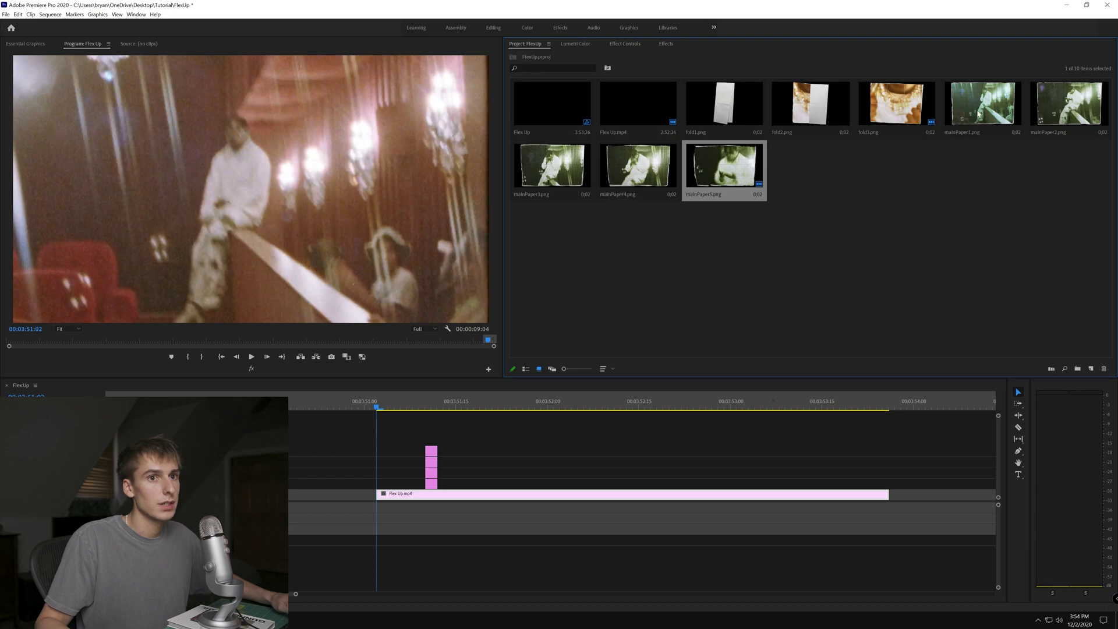
left_click_drag(979, 115, 421, 484)
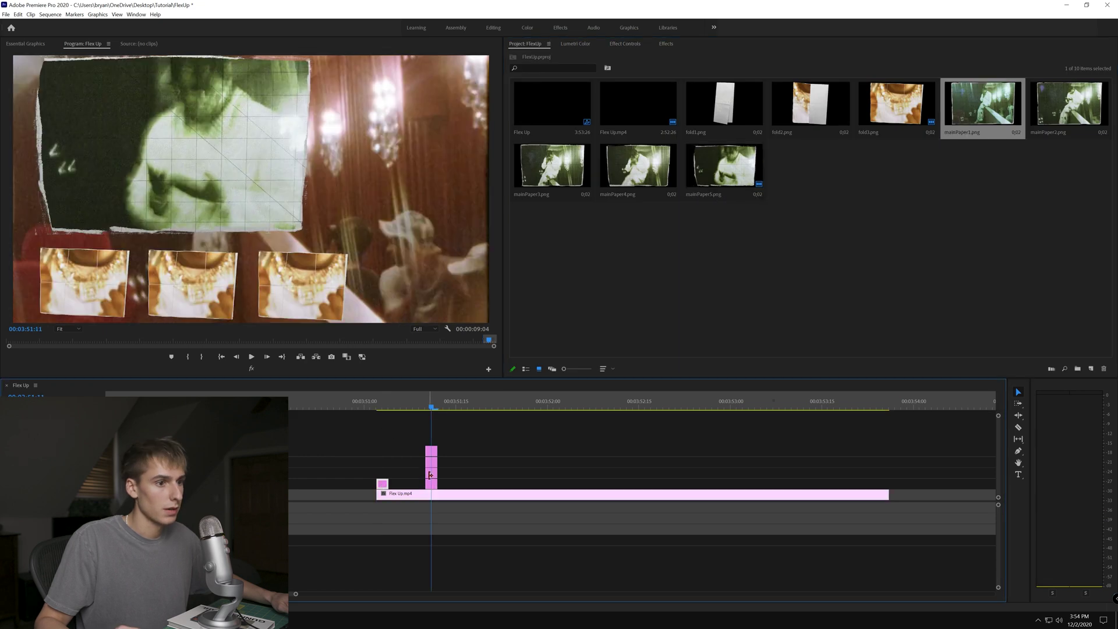
- Copy the position and scale of the mainPaper5.png clip to the mainPaper1.png clip and check its placement at 00:03:51:03
left_click(625, 45)
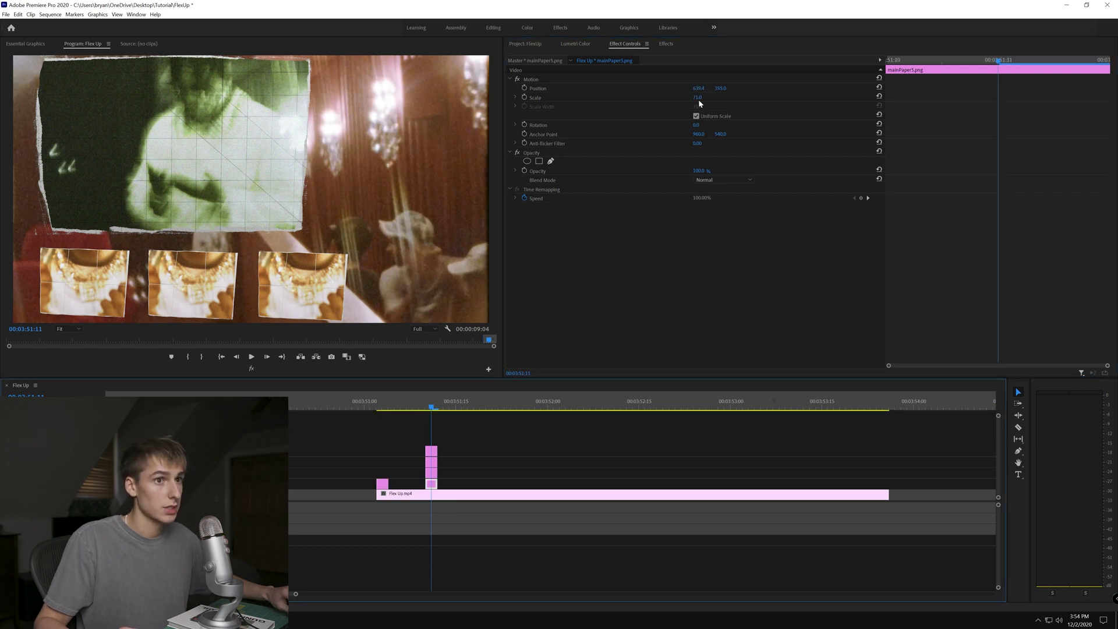
key("Tab")
key("ctrl+c")
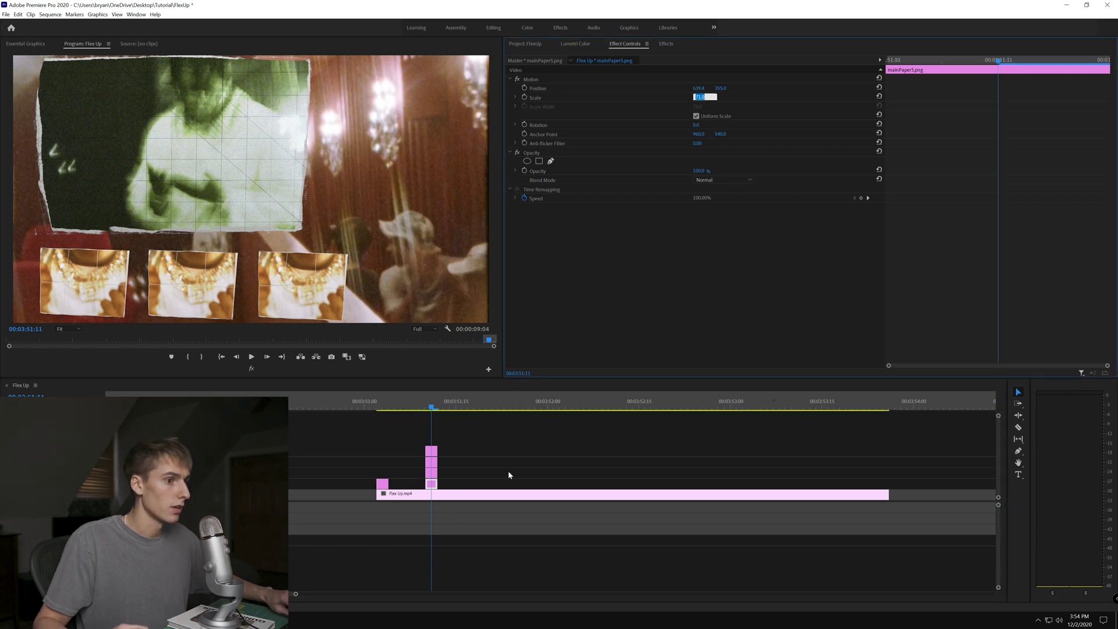
left_click(379, 483)
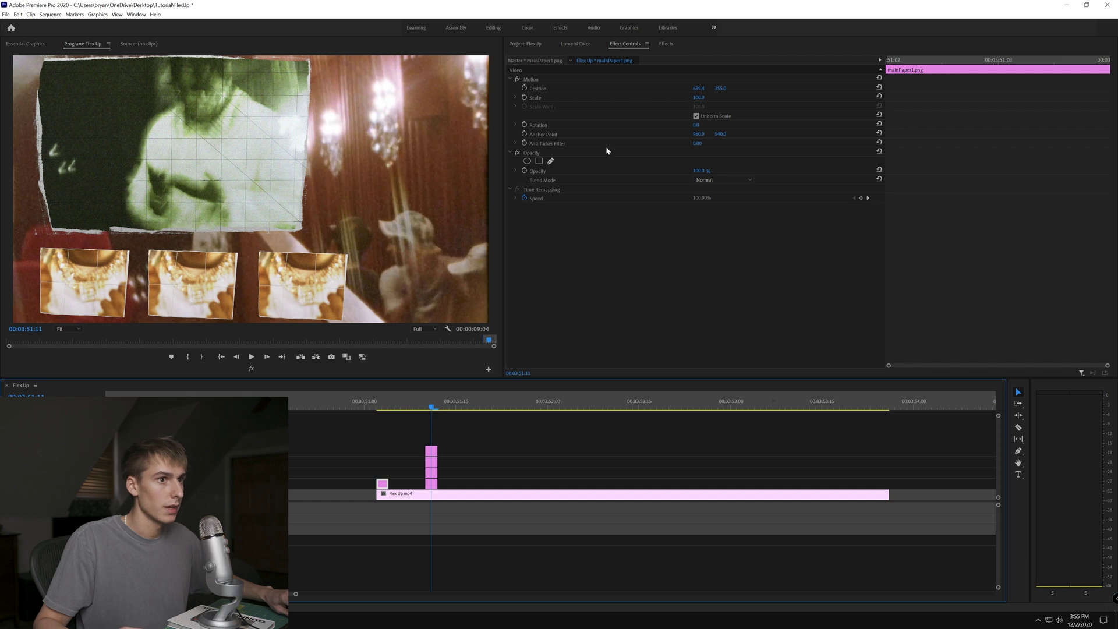
left_click(702, 99)
key("ctrl+v")
mouse_move(376, 401)
left_mouse_down()
mouse_move(449, 414)
mouse_move(382, 409)
left_mouse_up()
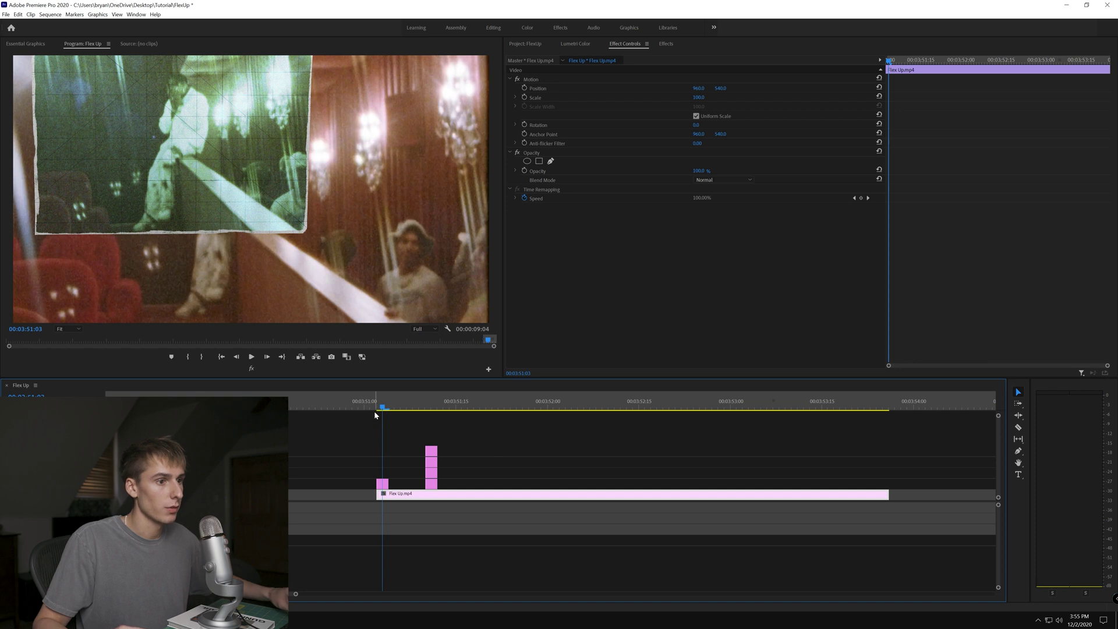
- Place fold1.png above the mainPaper1.png clip at 00:03:51:02, scale it to 27.5% and move it to the paper's lower-left corner
key("Left")
left_click(533, 44)
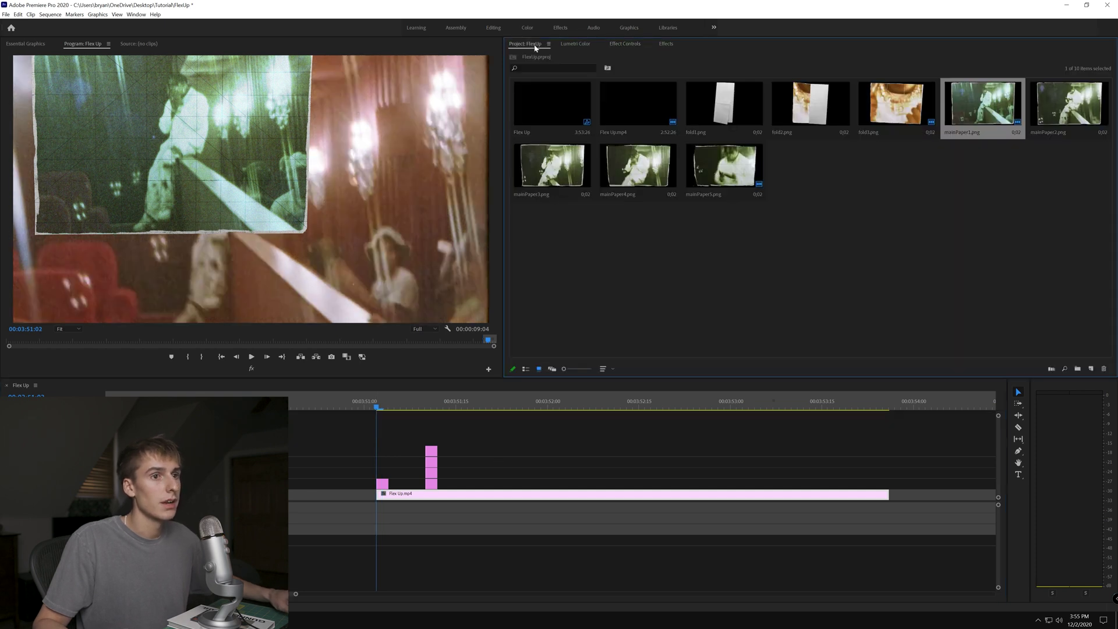
left_click_drag(724, 108, 585, 218)
left_click_drag(371, 474, 379, 472)
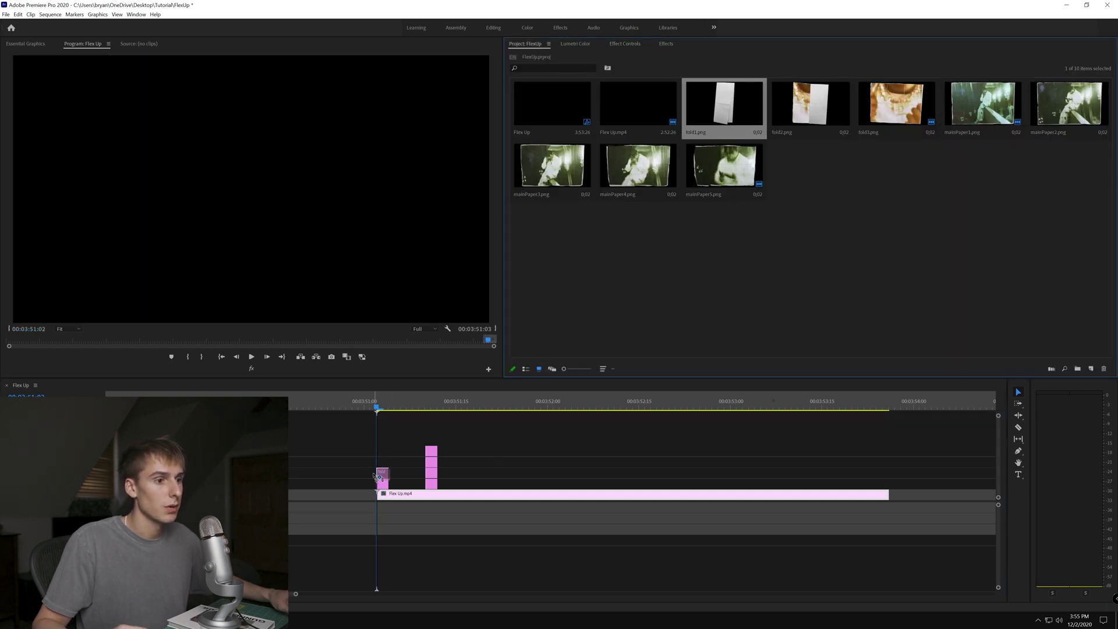
left_click(385, 476)
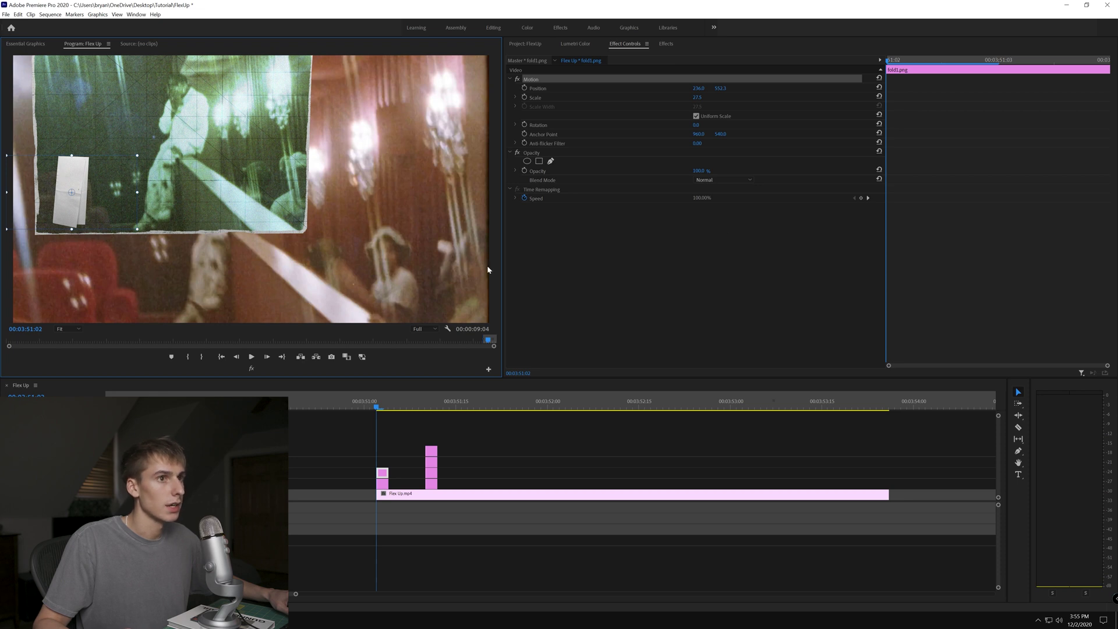
- Stack mainPaper2.png and fold2.png at 00:03:51:04, giving mainPaper2.png the same position and 71% scale as mainPaper5.png
left_click(527, 44)
left_click_drag(1069, 105, 395, 483)
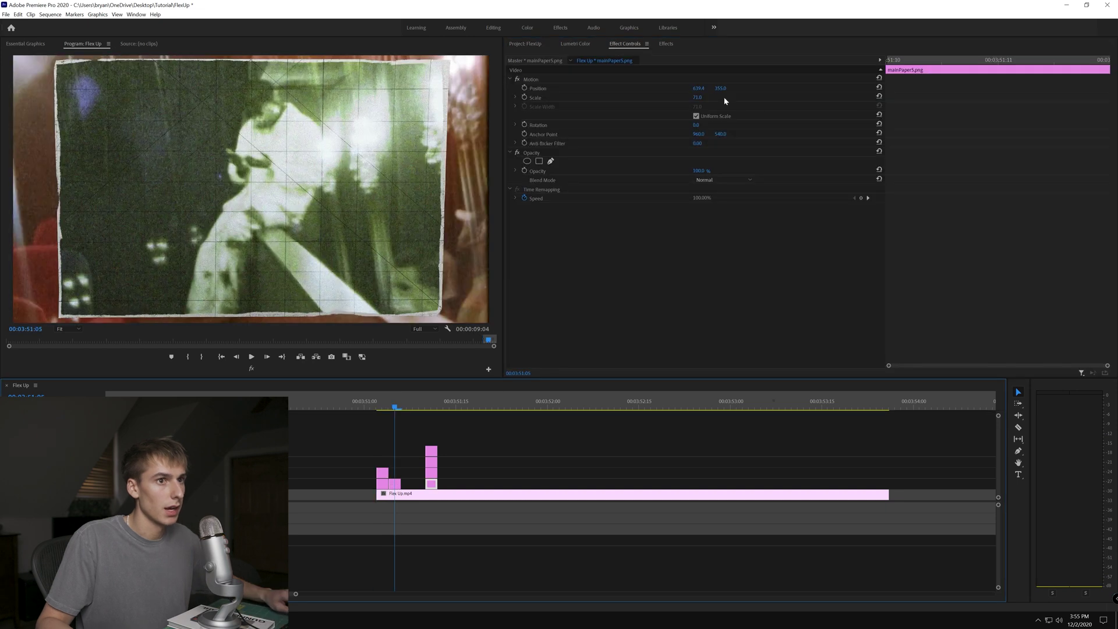
left_click(698, 87)
left_click(395, 485)
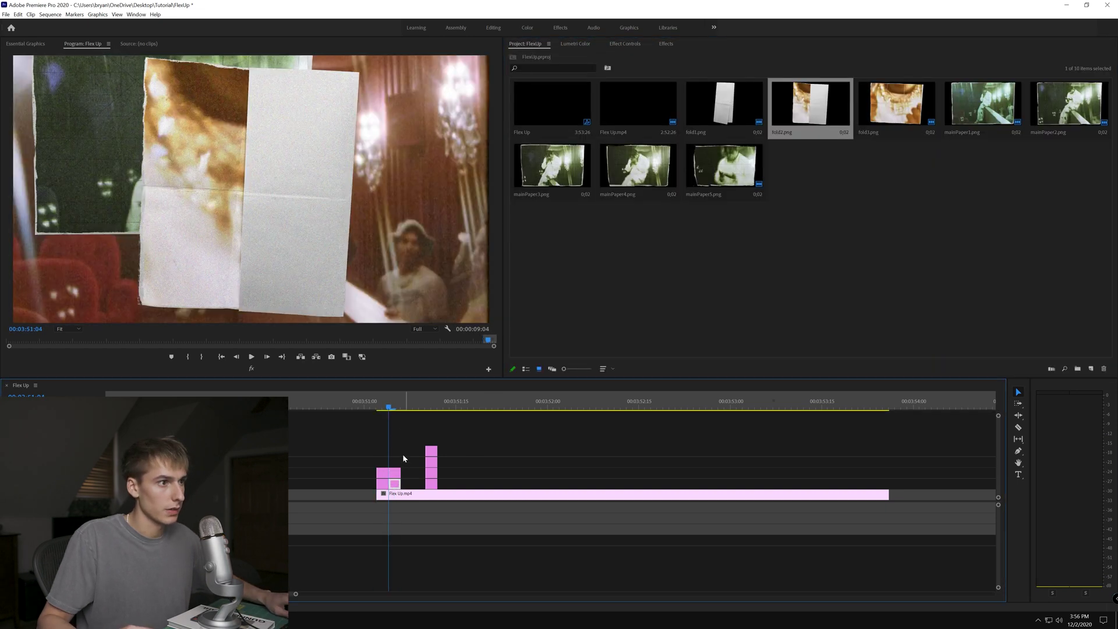
- Compare the first two paper frames and copy the horizontal position of the fold1.png clip to the fold2.png clip
left_click(382, 408)
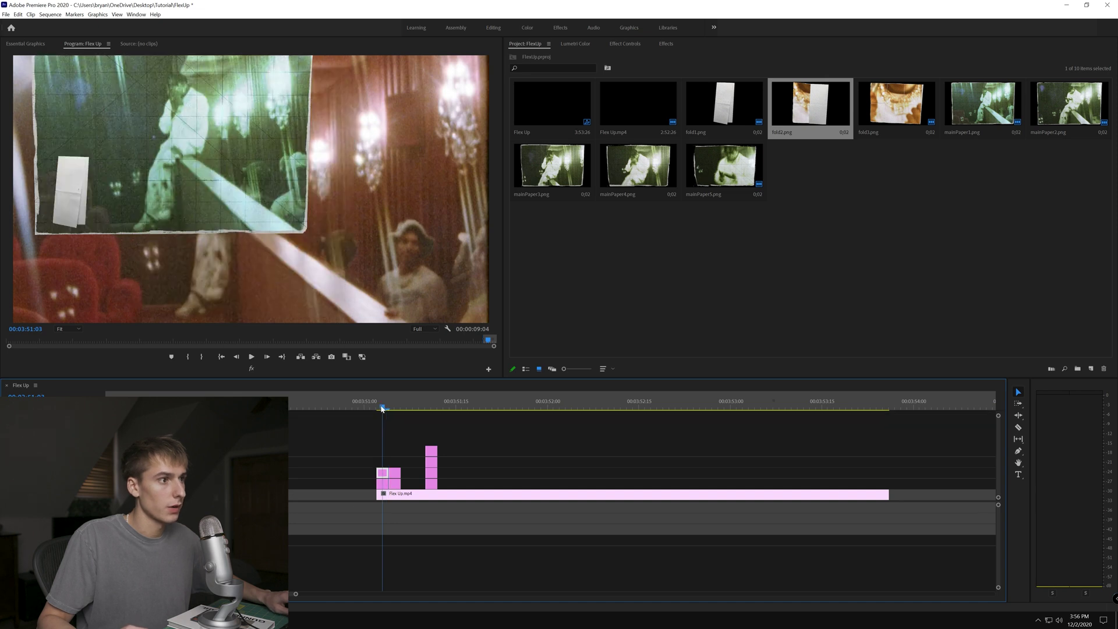
left_click(396, 476)
left_click_drag(396, 411, 384, 406)
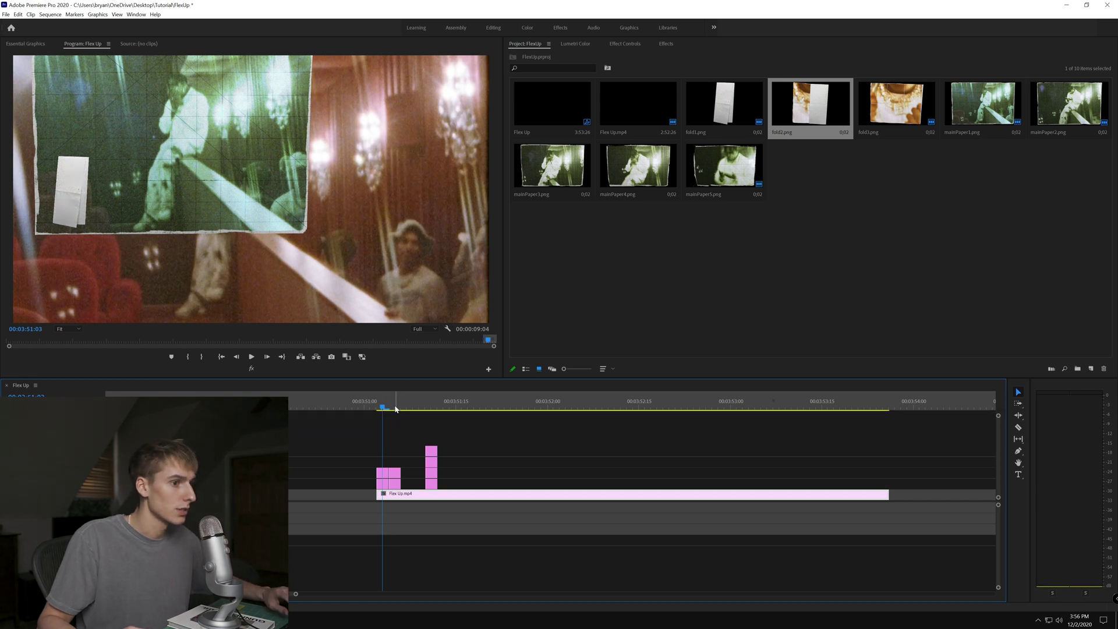
left_click(395, 407)
left_click(383, 472)
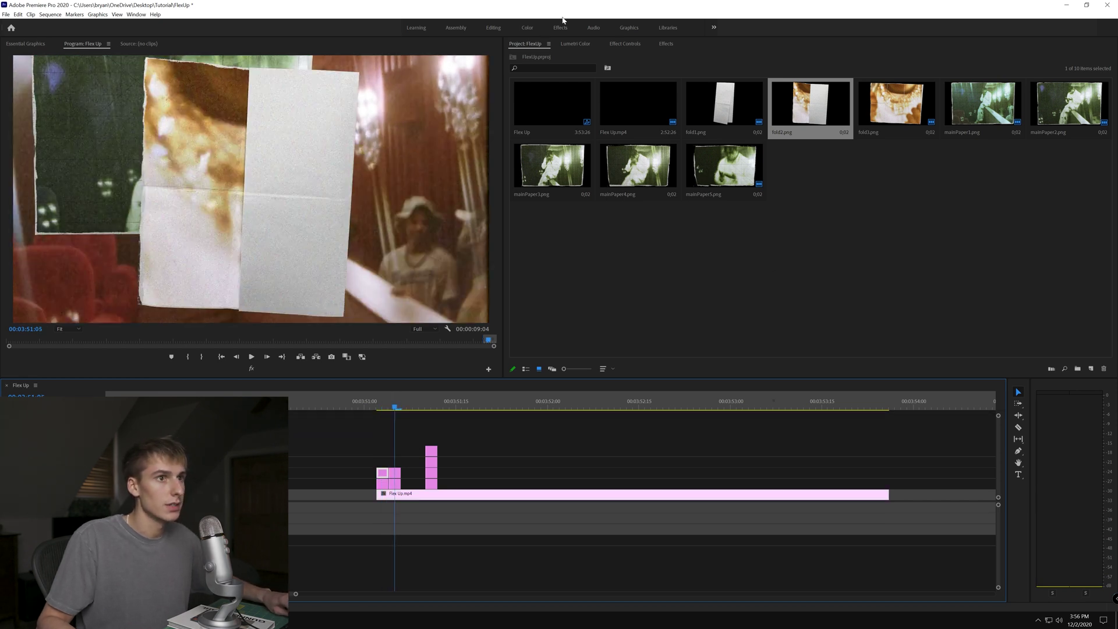
left_click(621, 44)
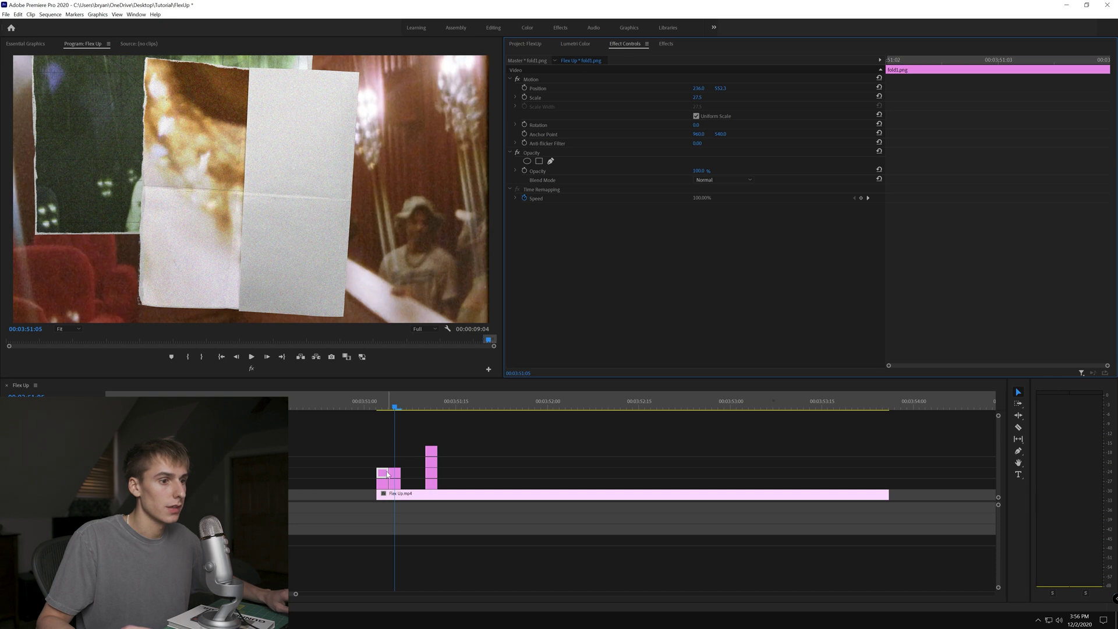
left_click(698, 88)
left_click(395, 472)
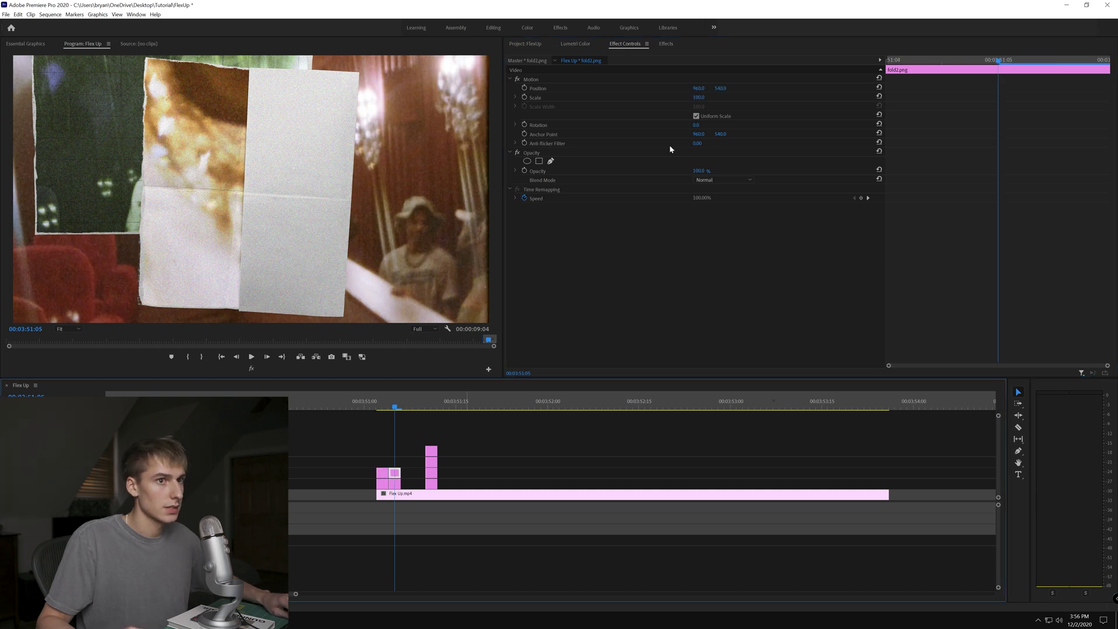
left_click_drag(696, 90, 275, 90)
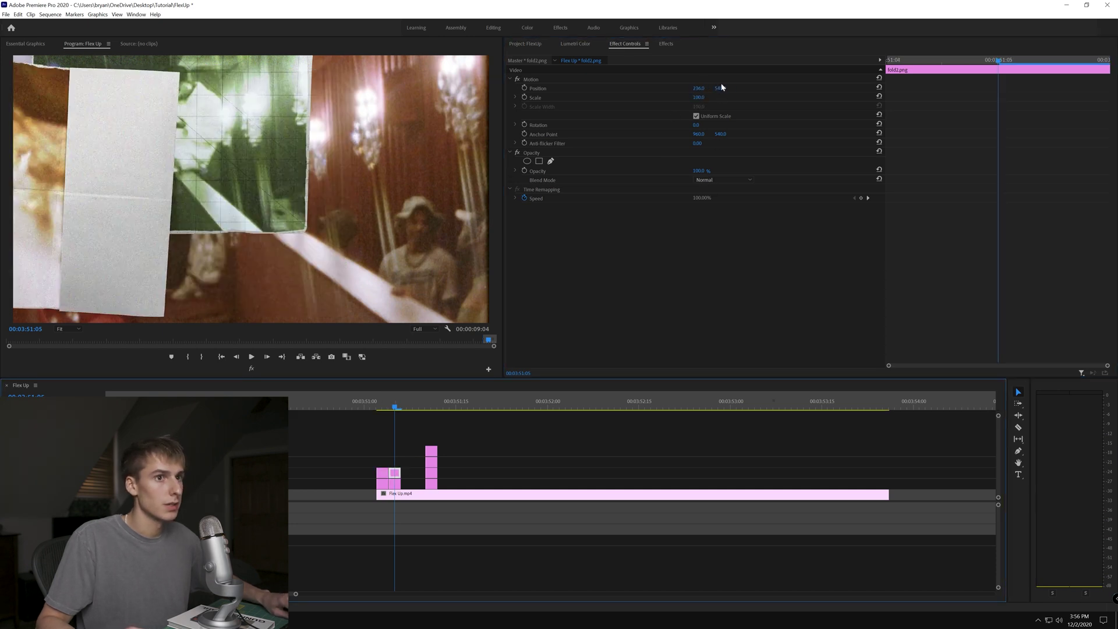
- Match the fold2.png clip's vertical position to fold1.png, set its scale to 27.5% and check the frames
left_click(530, 45)
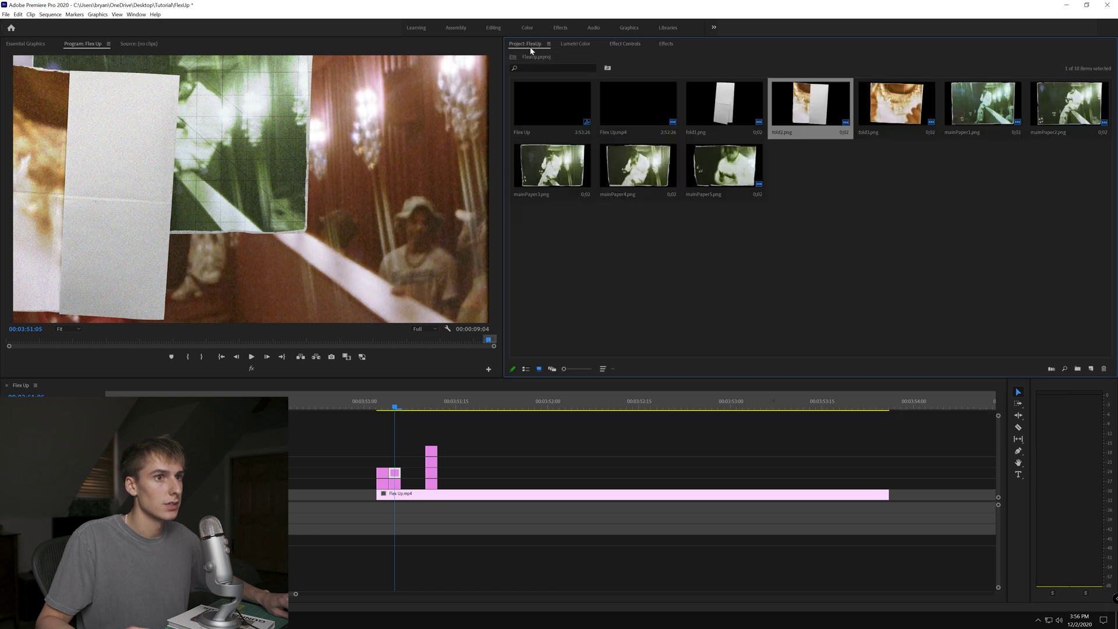
left_click(662, 43)
left_click(383, 475)
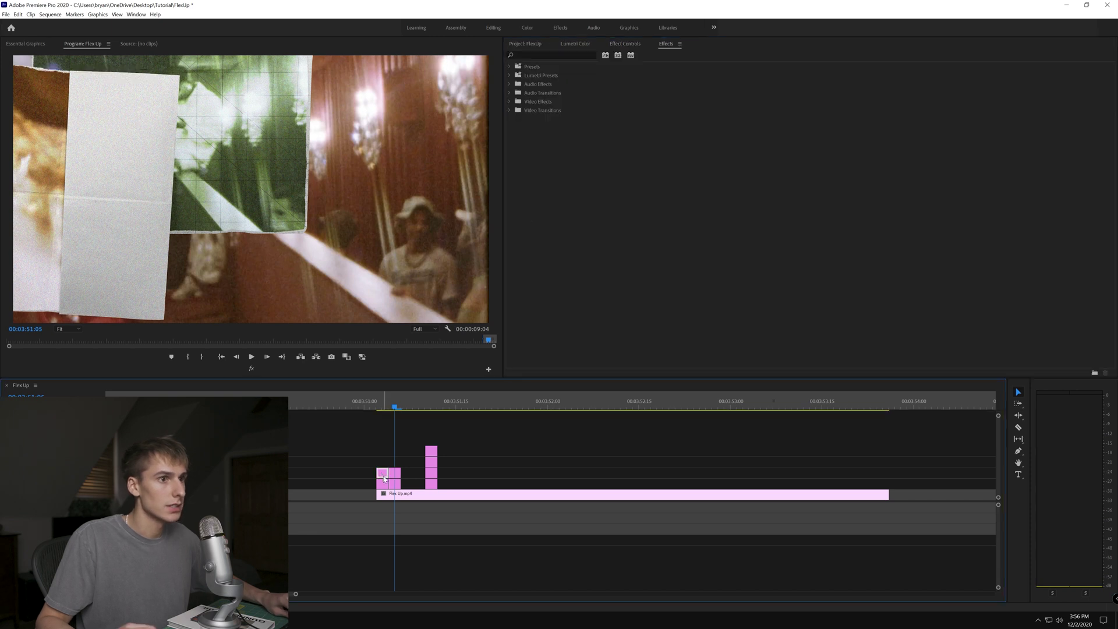
key("shift+1")
left_click(619, 45)
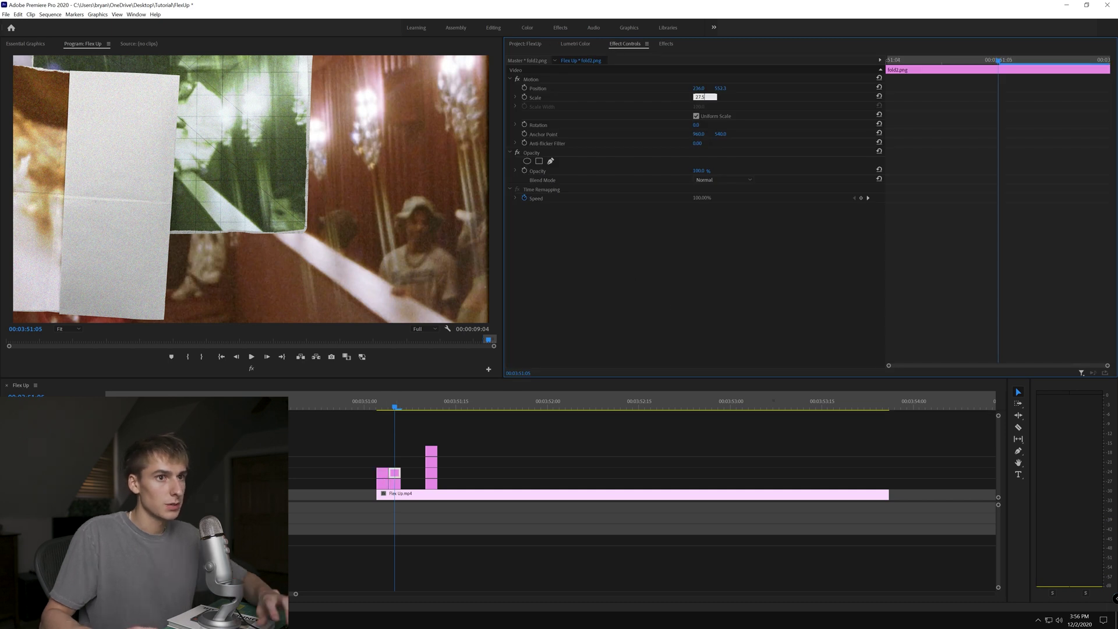
left_click(395, 472)
left_click_drag(385, 409, 389, 407)
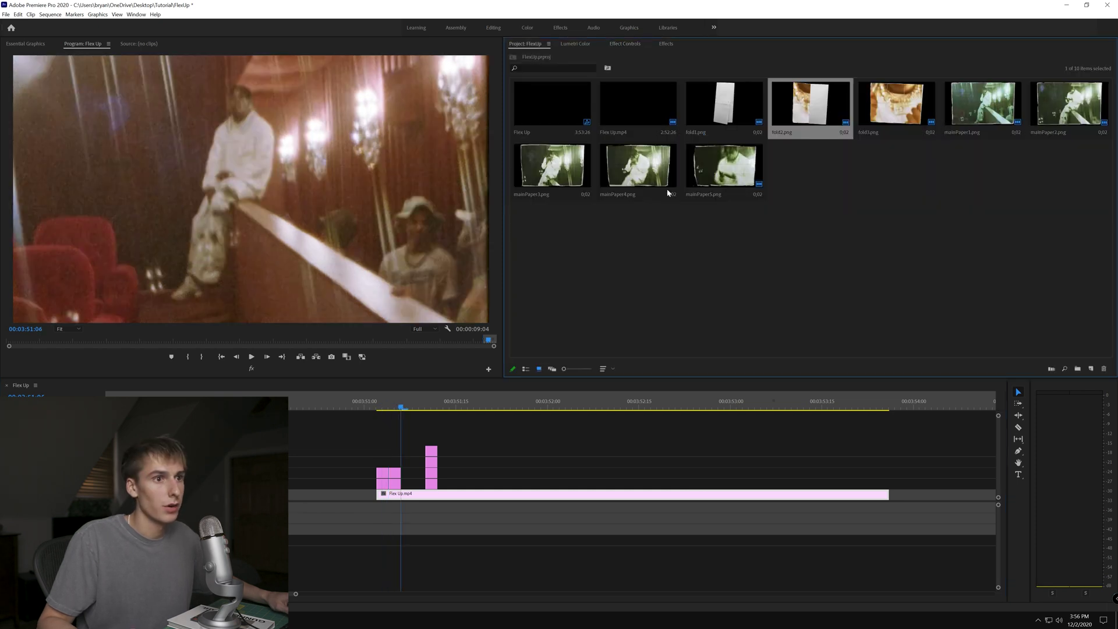
- Place mainPaper3.png above Flex Up.mp4 at 00:03:51:06 and copy the position and scale of mainPaper2.png to it
left_click(552, 165)
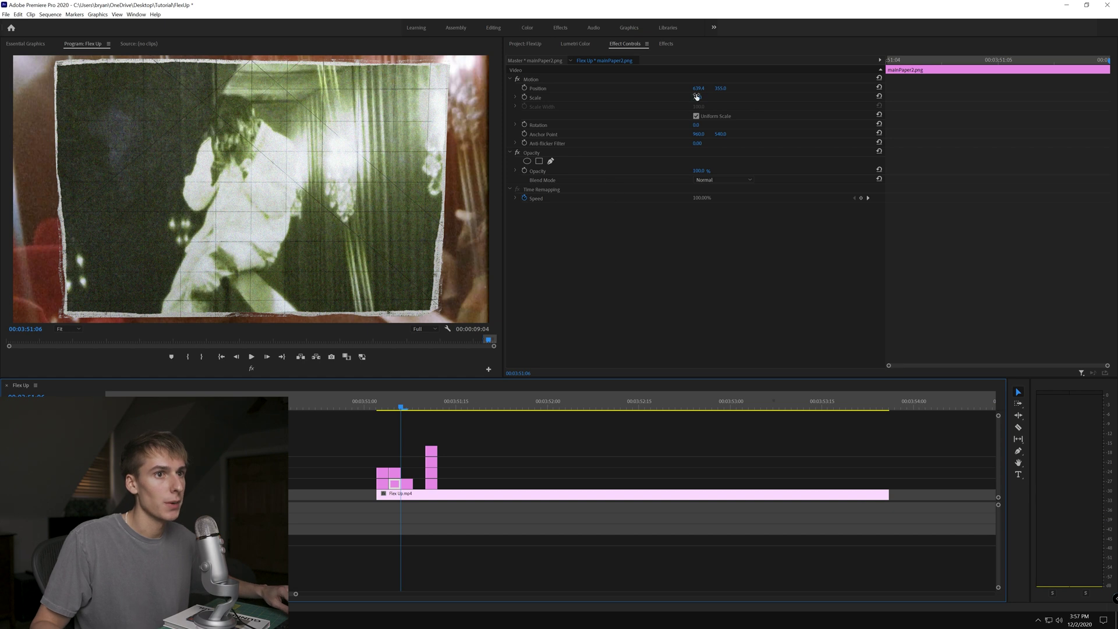
left_click(702, 88)
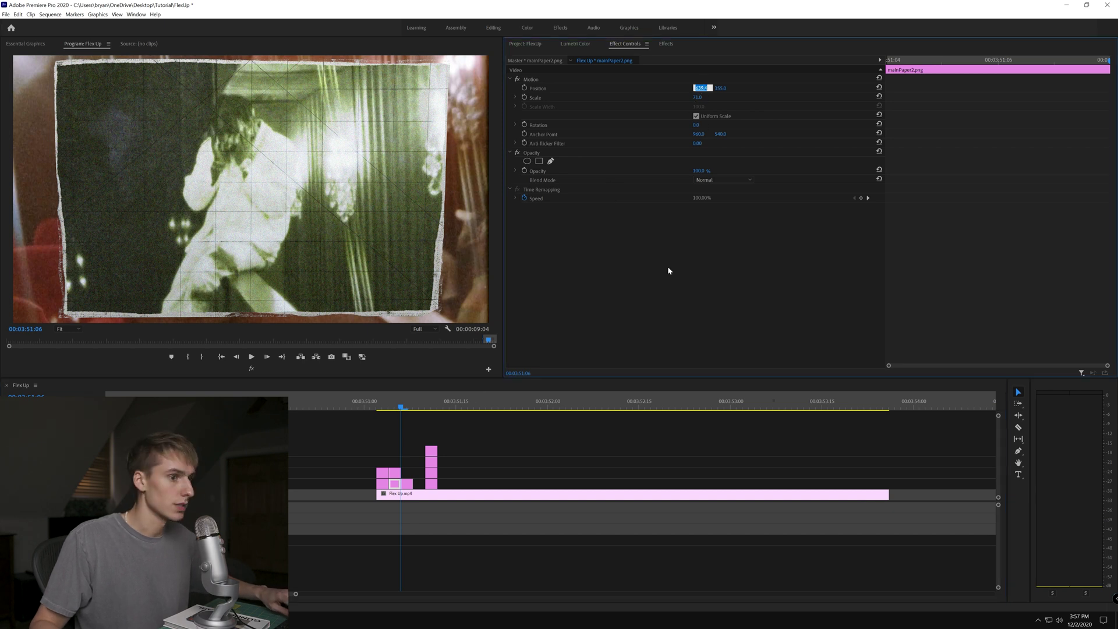
left_click(407, 484)
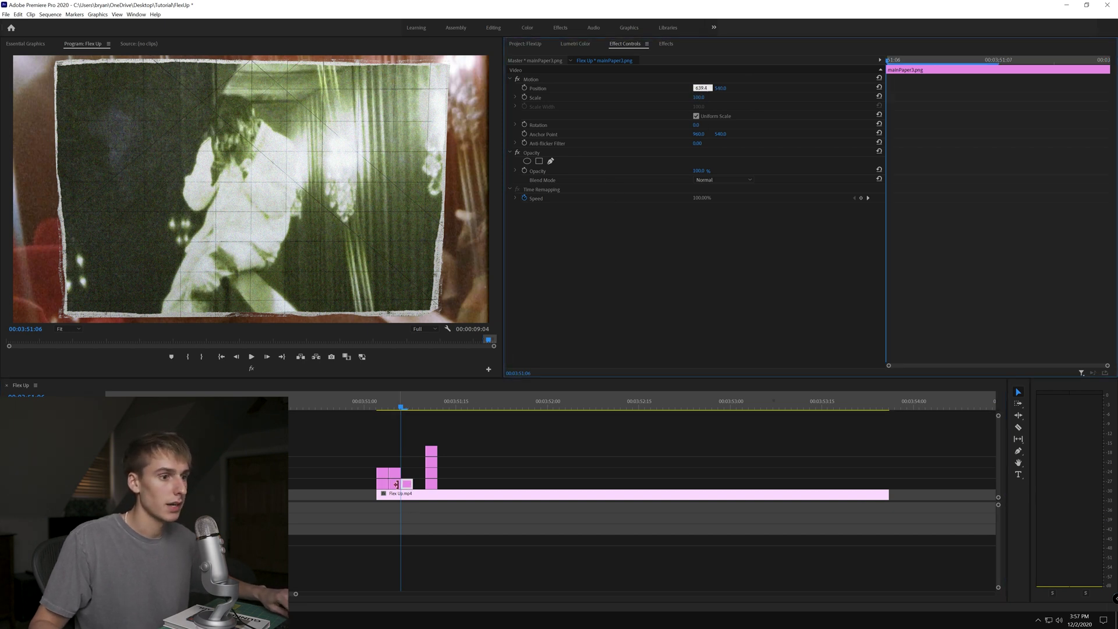
left_click(395, 483)
left_click(722, 88)
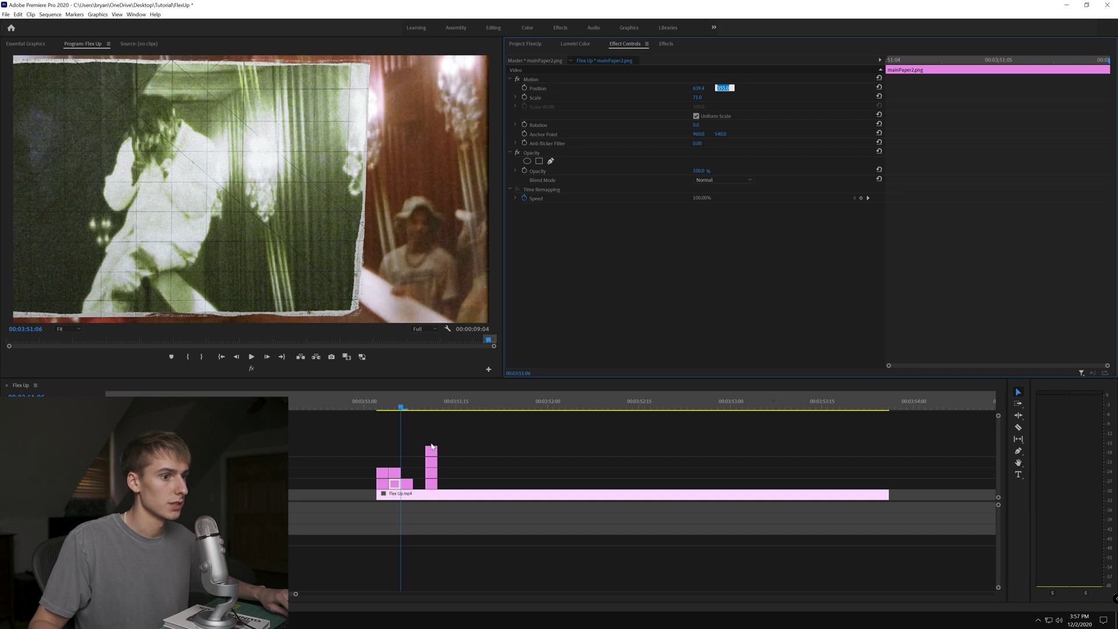
left_click(406, 483)
left_click_drag(402, 413, 401, 413)
- Place fold3.png above mainPaper3.png at 00:03:51:06, with the position of fold2.png and a scale of 27.5%, and review the frames
left_click(527, 44)
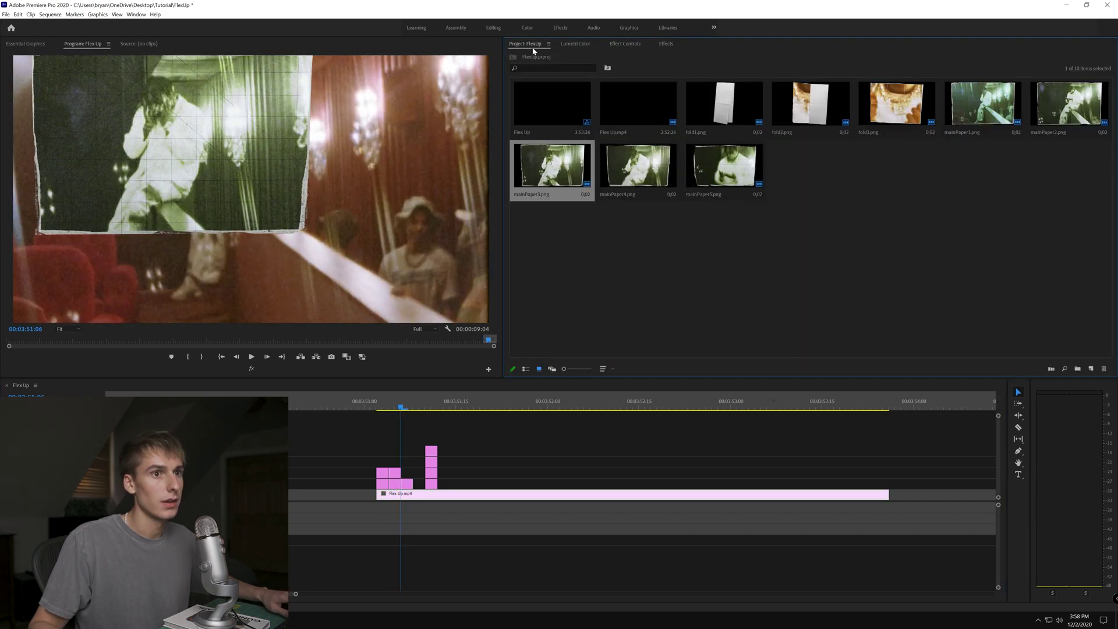
left_click_drag(894, 105, 406, 473)
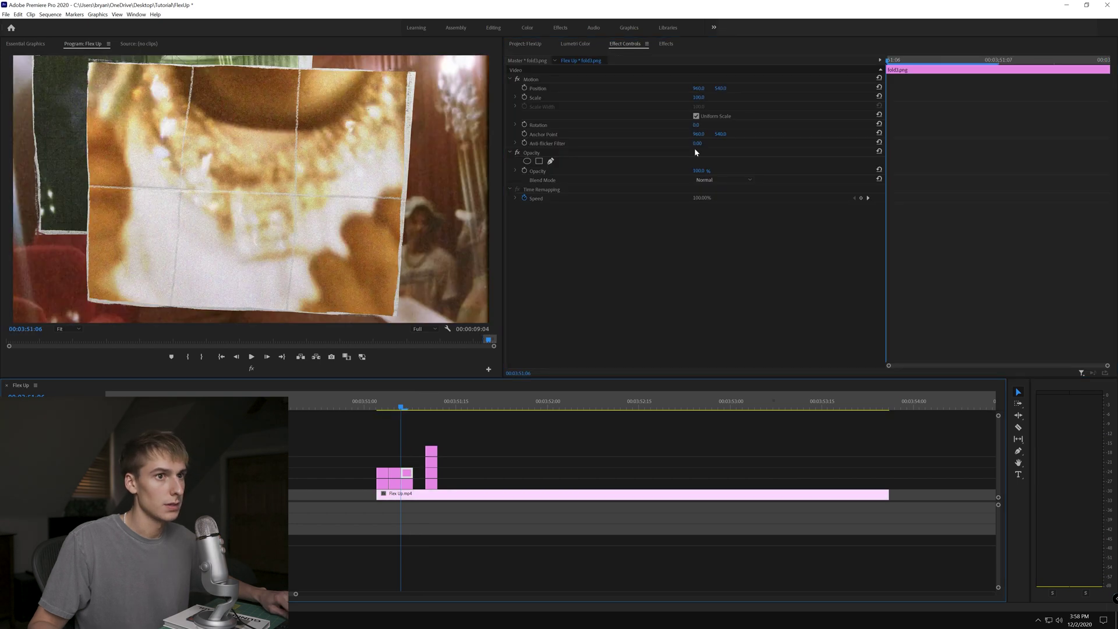
left_click(698, 87)
type("236")
key("Tab")
type("552.3")
key("Tab")
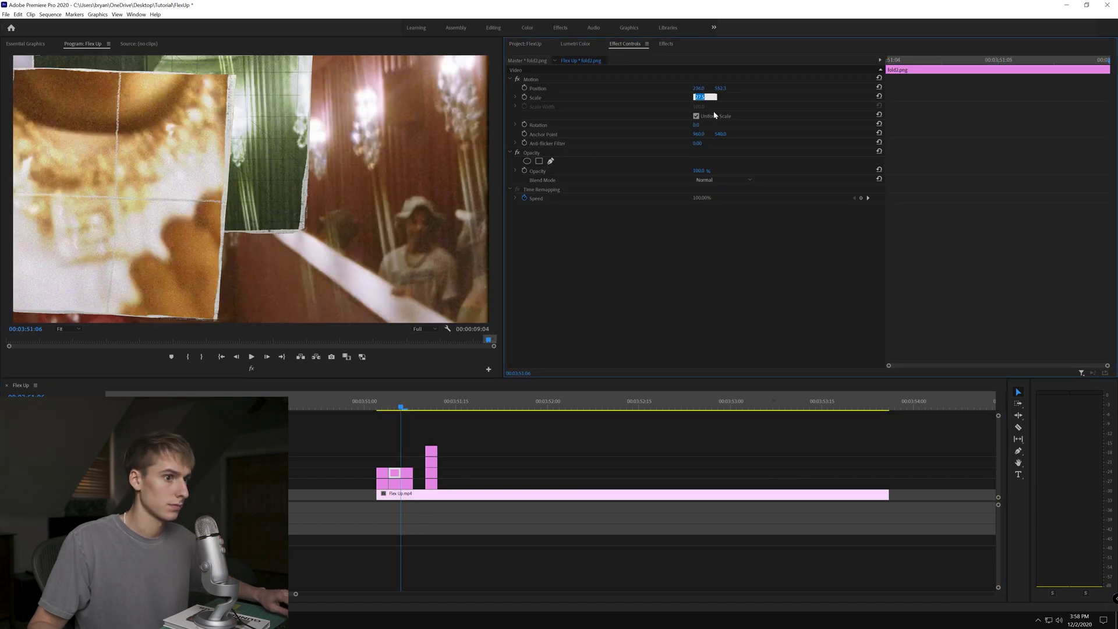
left_click(717, 232)
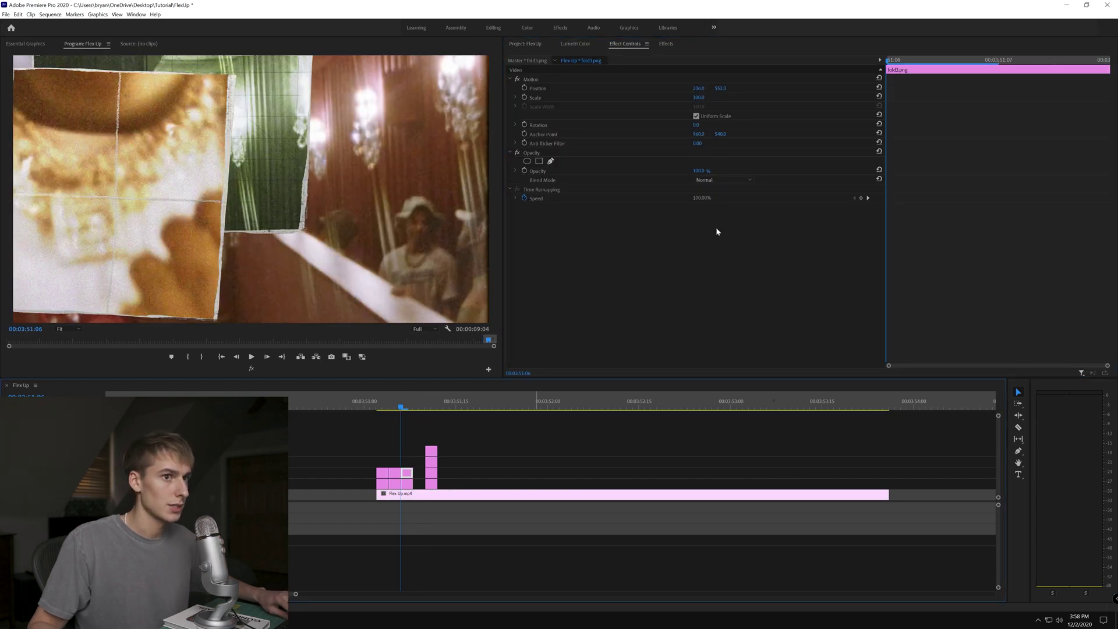
left_click(701, 97)
type("27.5")
left_click(406, 413)
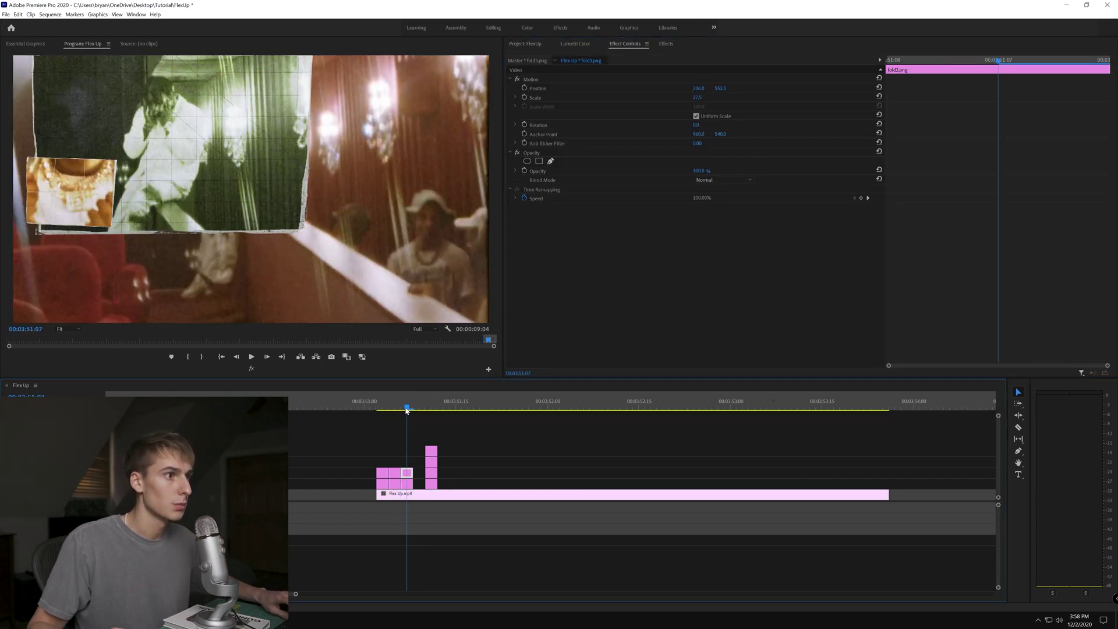
left_click_drag(394, 411, 389, 406)
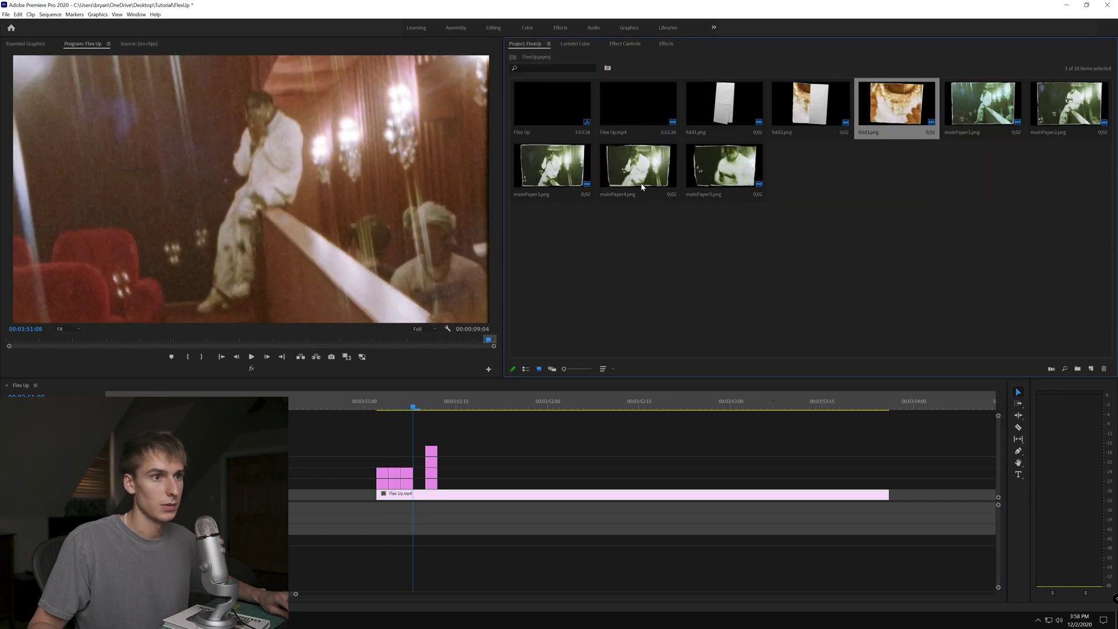
- Place mainPaper4.png above Flex Up.mp4 at 00:03:51:08 and set its horizontal position to 639.4, matching mainPaper3.png
left_click_drag(641, 186, 416, 483)
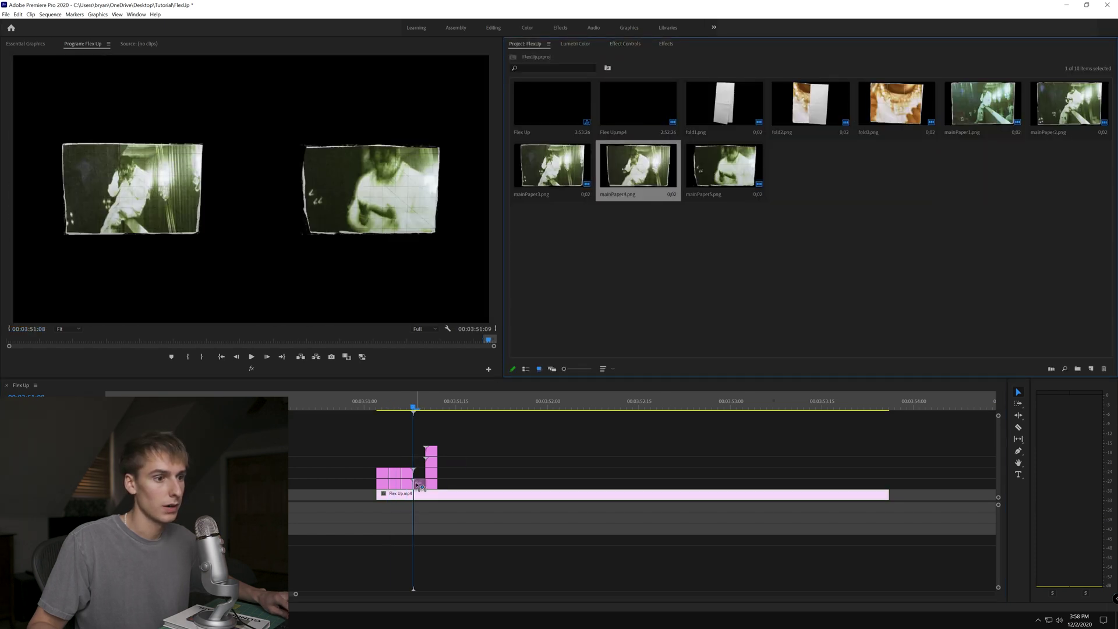
left_click(407, 484)
left_click(624, 44)
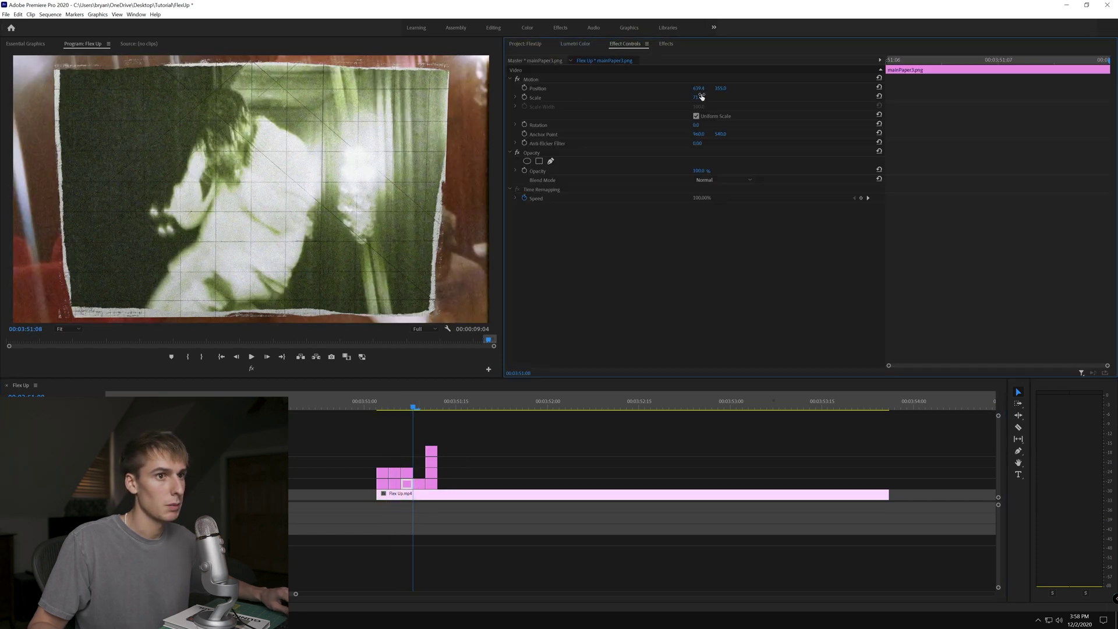
left_click(701, 88)
left_click(421, 485)
left_click(702, 88)
type("639.4")
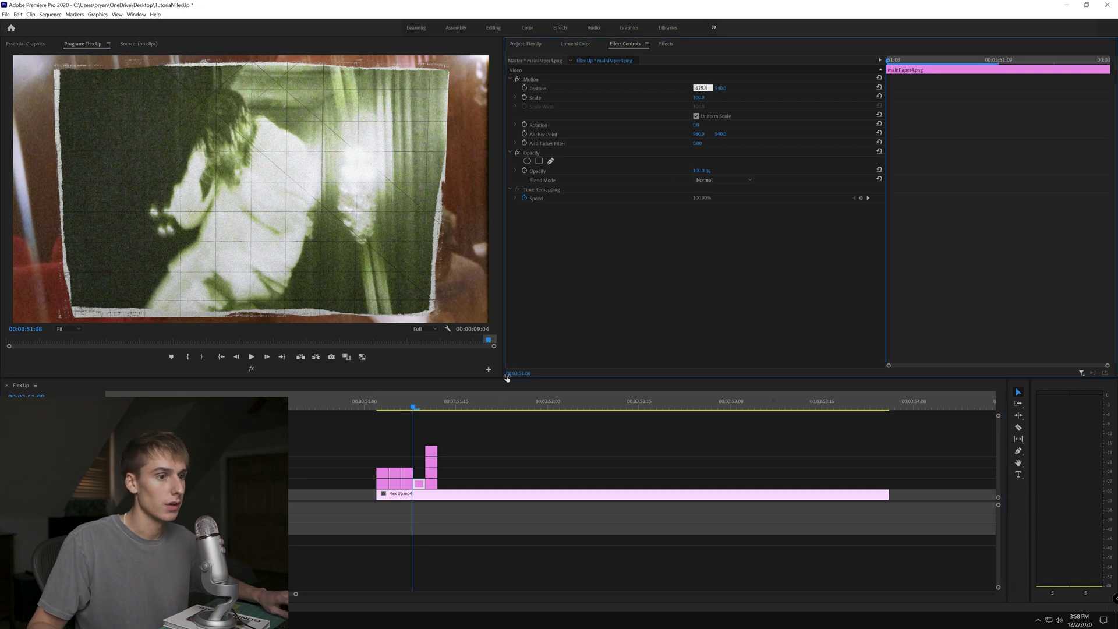
- Give mainPaper4.png the vertical position of mainPaper3.png and a scale of 71%, and stack fold3.png above it
left_click(407, 484)
left_click(722, 88)
key("ctrl+c")
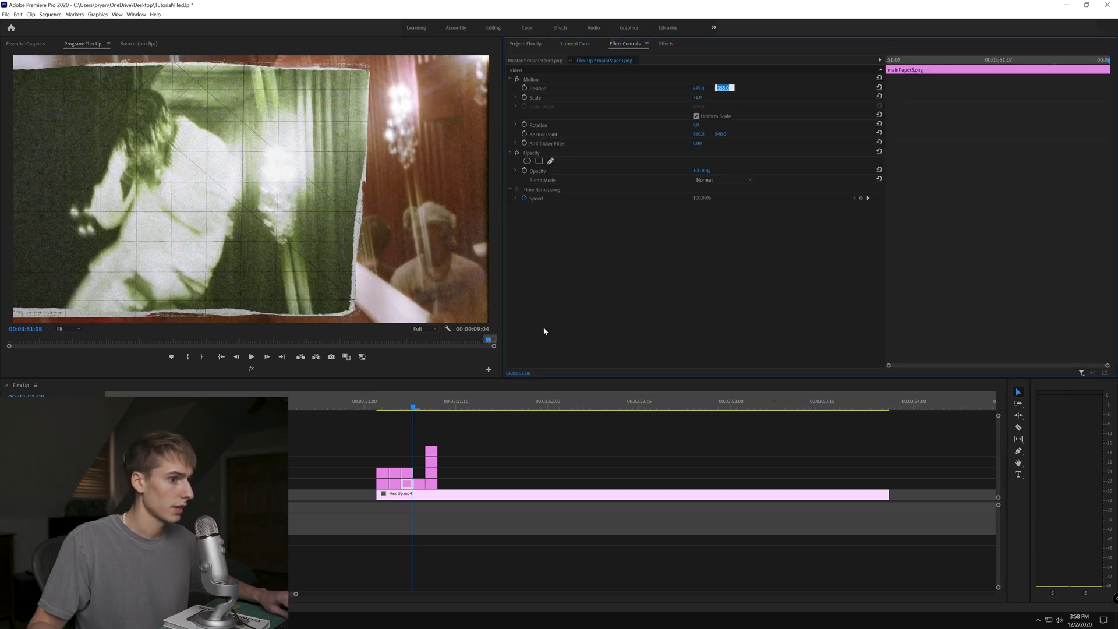
left_click(419, 484)
left_click(722, 90)
key("ctrl+v")
left_click(407, 484)
left_click(703, 97)
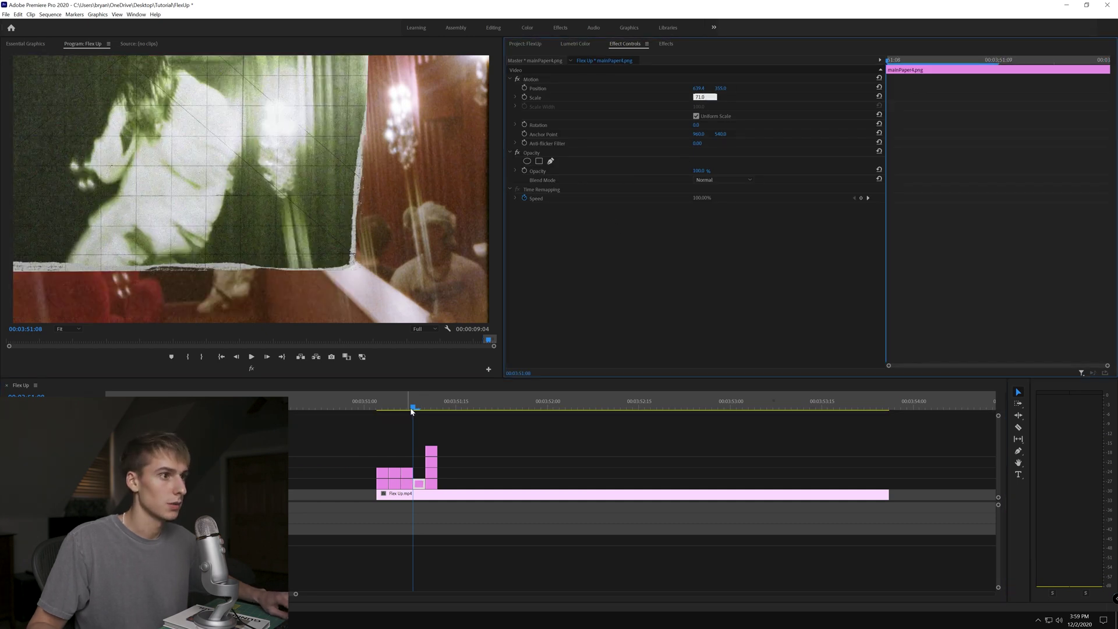
mouse_move(411, 411)
left_mouse_down()
mouse_move(424, 410)
mouse_move(394, 416)
mouse_move(411, 420)
left_mouse_up()
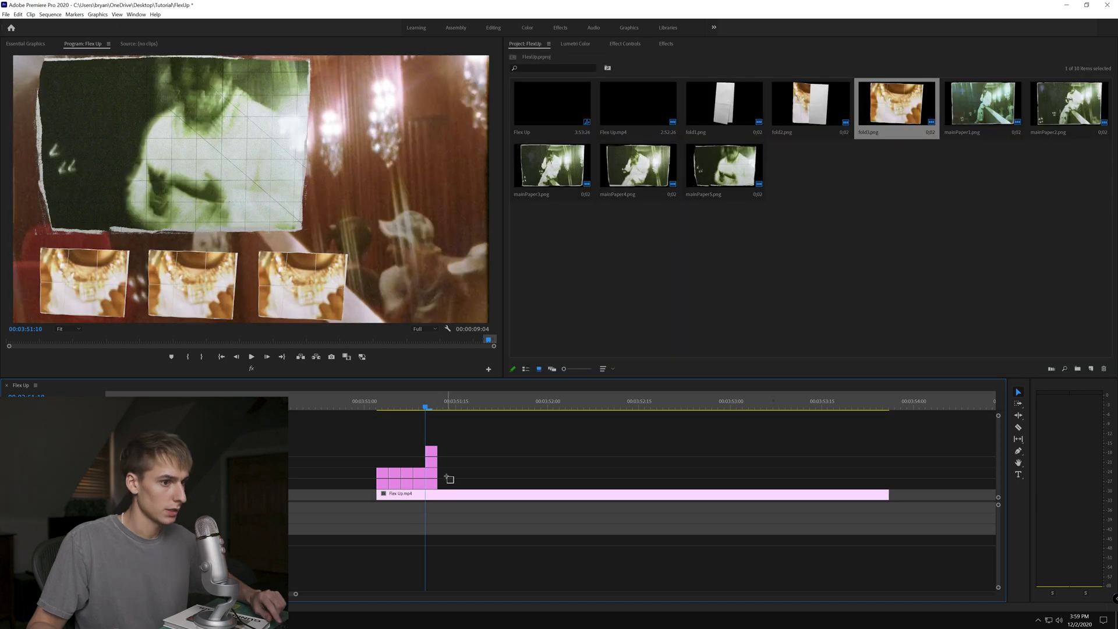
- Duplicate the clip stack at 00:03:51:10 to 00:03:51:12 and delete the topmost fold3.png clip from the earlier stack
mouse_move(453, 483)
left_mouse_down()
mouse_move(435, 451)
mouse_move(448, 485)
left_mouse_up()
left_click(431, 451)
key("Delete")
mouse_move(428, 415)
left_mouse_down()
mouse_move(385, 410)
mouse_move(445, 417)
left_mouse_up()
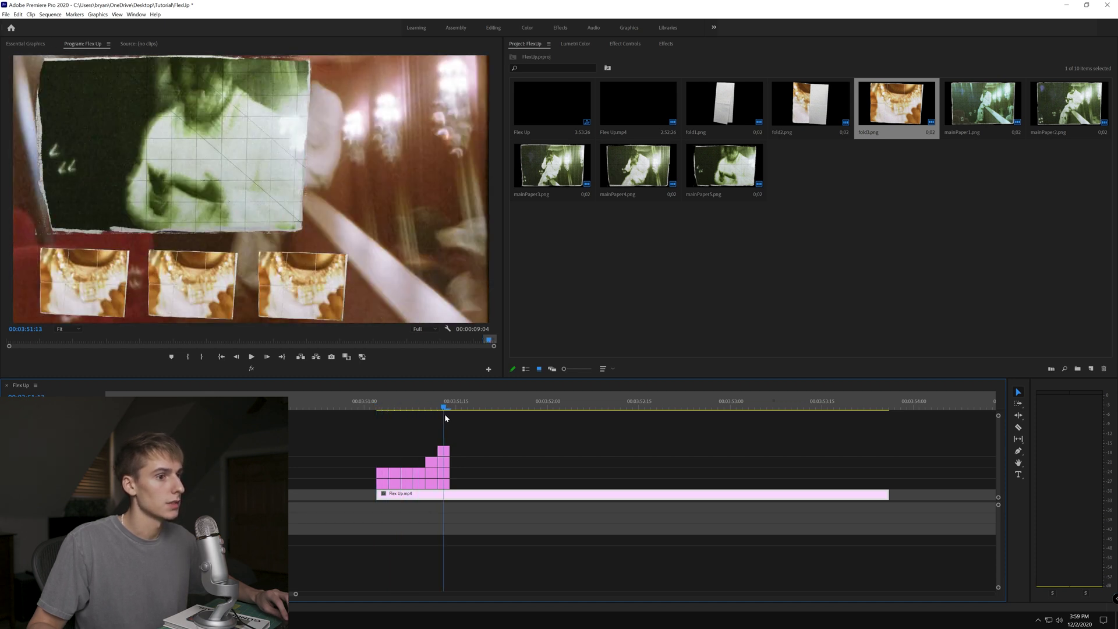
left_click(438, 405)
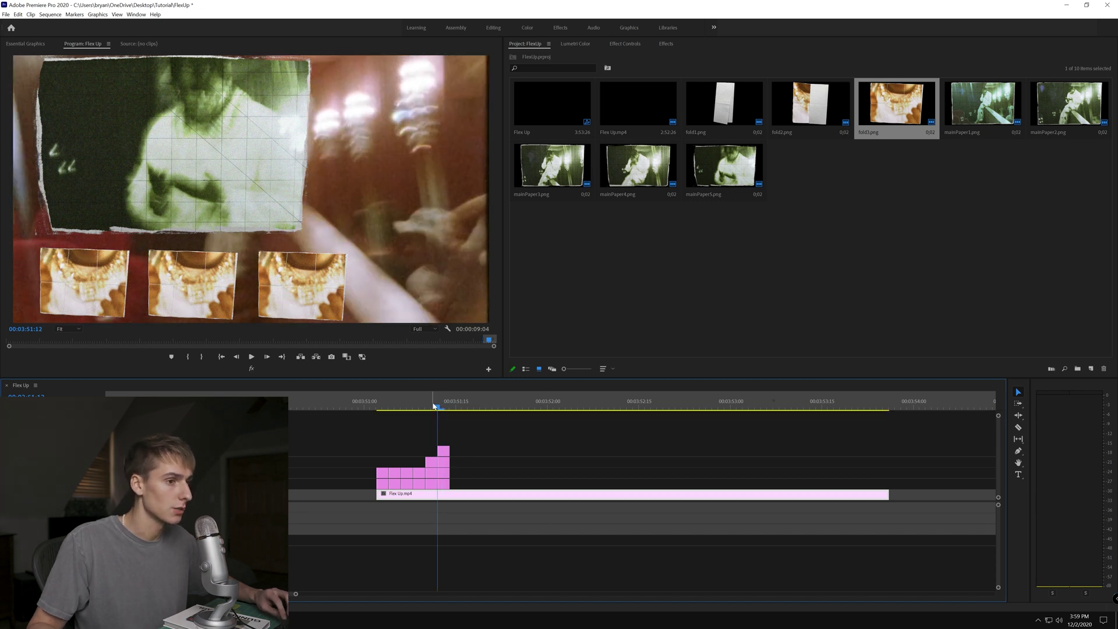
- Nest all the paper and fold PNG clips above Flex Up.mp4 into one sequence, keeping the default name
key("Up")
left_click_drag(484, 427, 380, 483)
right_click(380, 483)
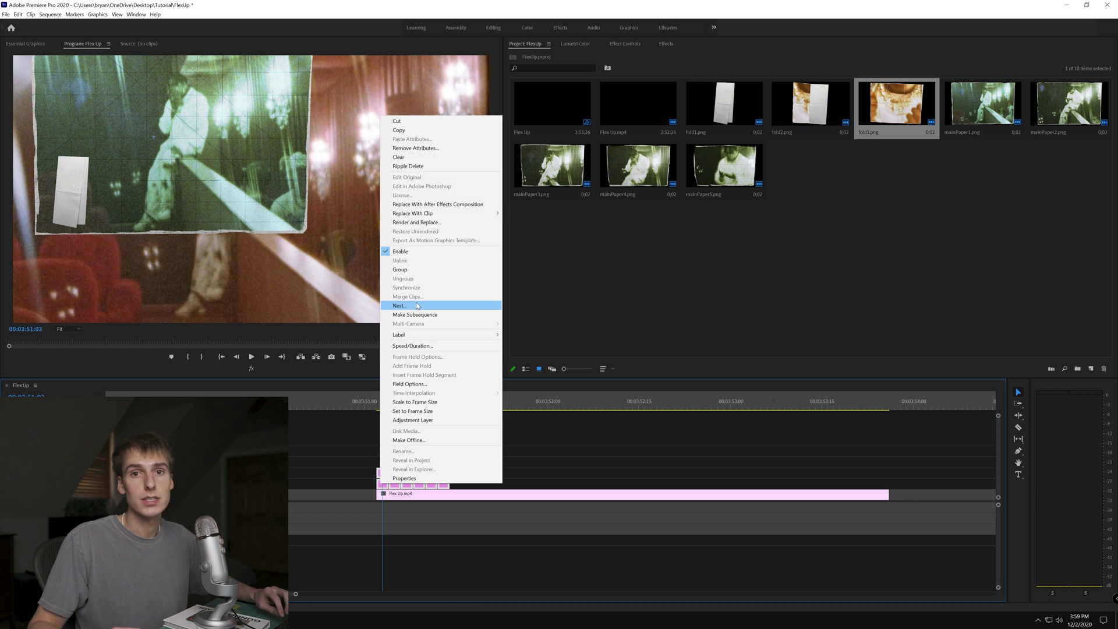
left_click(417, 305)
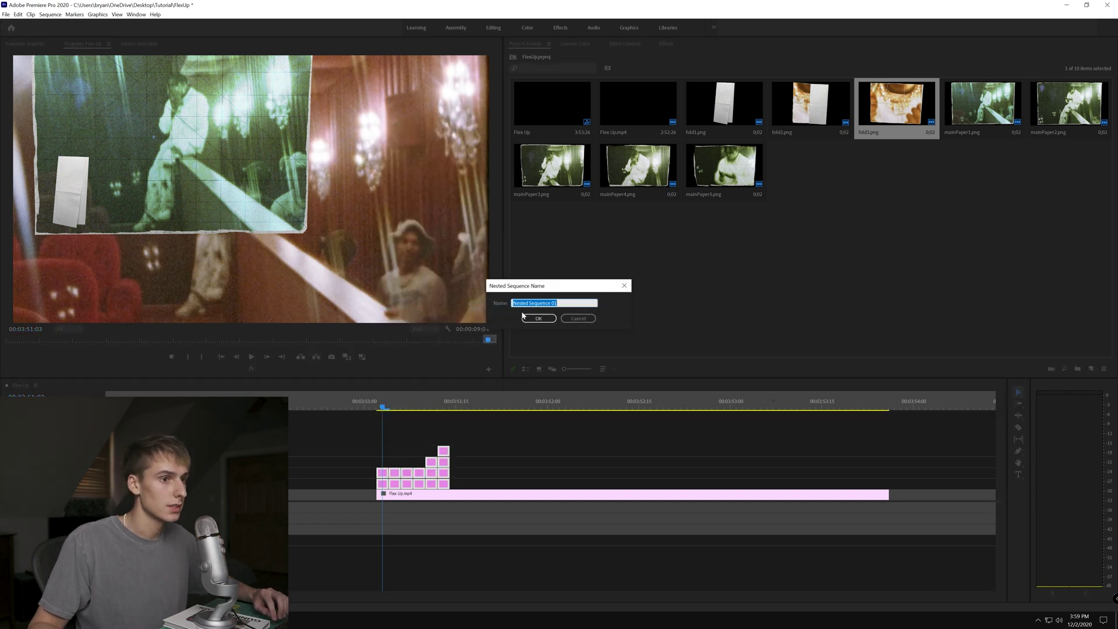
left_click(539, 330)
- Enable position and scale keyframing on the nested clip at 00:03:51:02, with scale 170 and position about 1504, 802
left_click(381, 407)
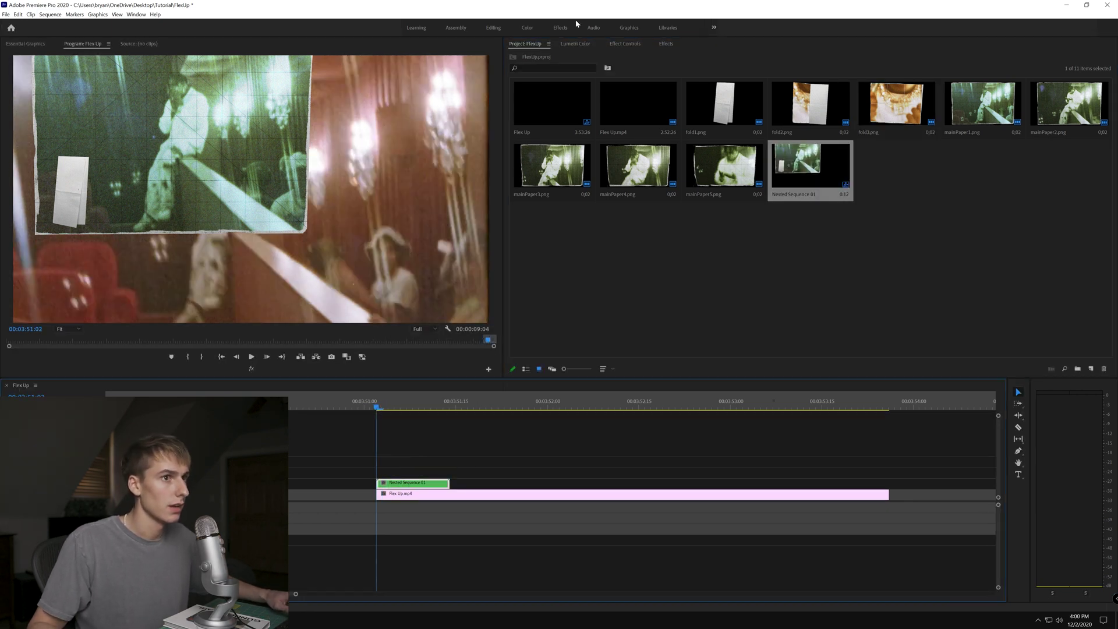
left_click(621, 45)
left_click(524, 97)
left_click(524, 88)
left_click_drag(698, 97, 738, 97)
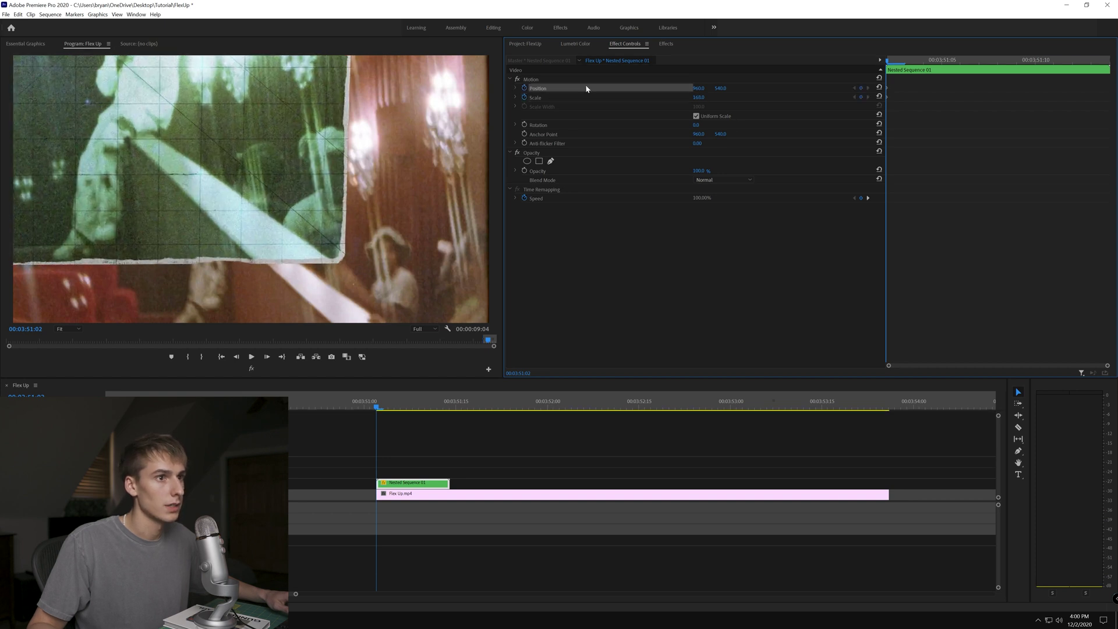
left_click(539, 80)
left_click_drag(235, 134, 371, 206)
left_click_drag(698, 98, 700, 97)
left_click_drag(226, 180, 225, 172)
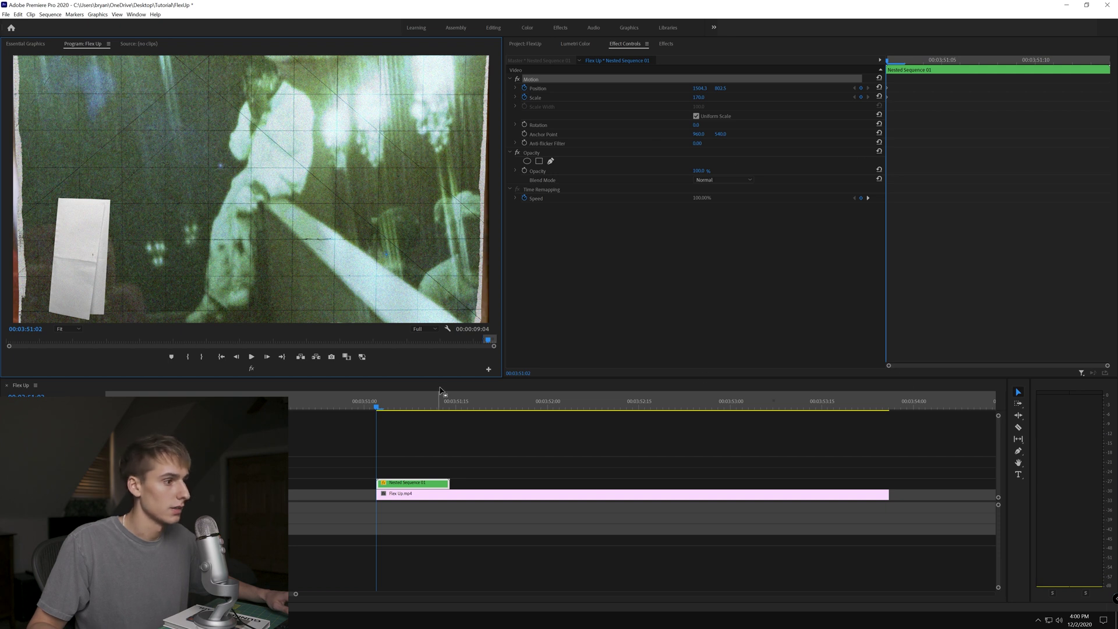
- Add matching position and scale keyframes to the nested clip at 00:03:51:03 to hold the framing
left_click(267, 356)
left_click(267, 357)
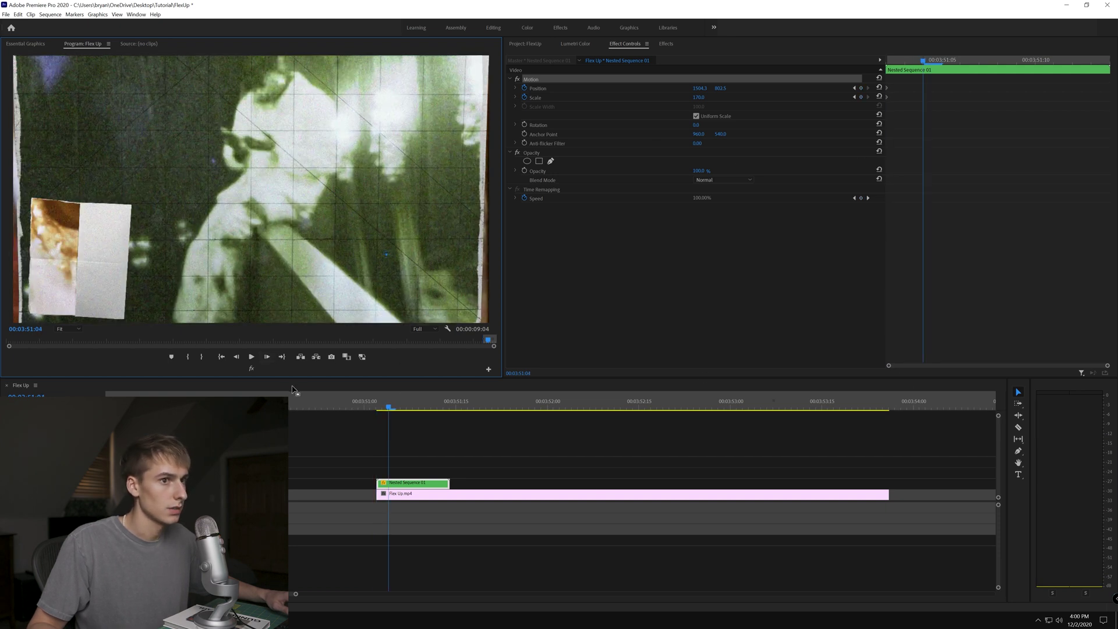
left_click(904, 61)
left_click(861, 97)
left_click(861, 88)
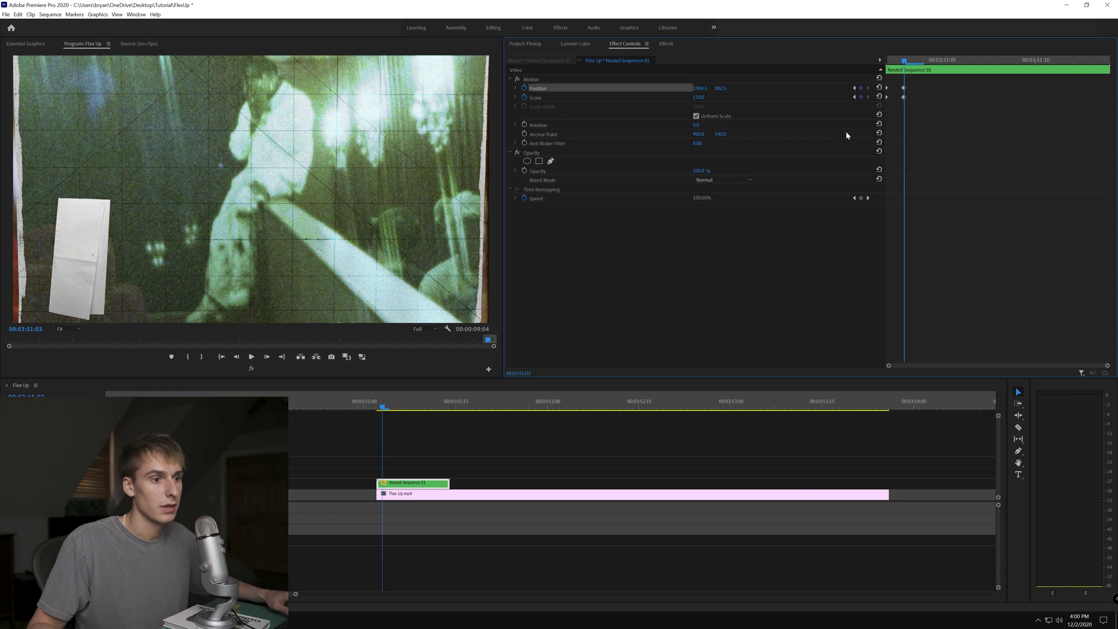
- At 00:03:51:04, set the nested clip's scale to about 148 and its position to about 1432, 806
left_click(266, 357)
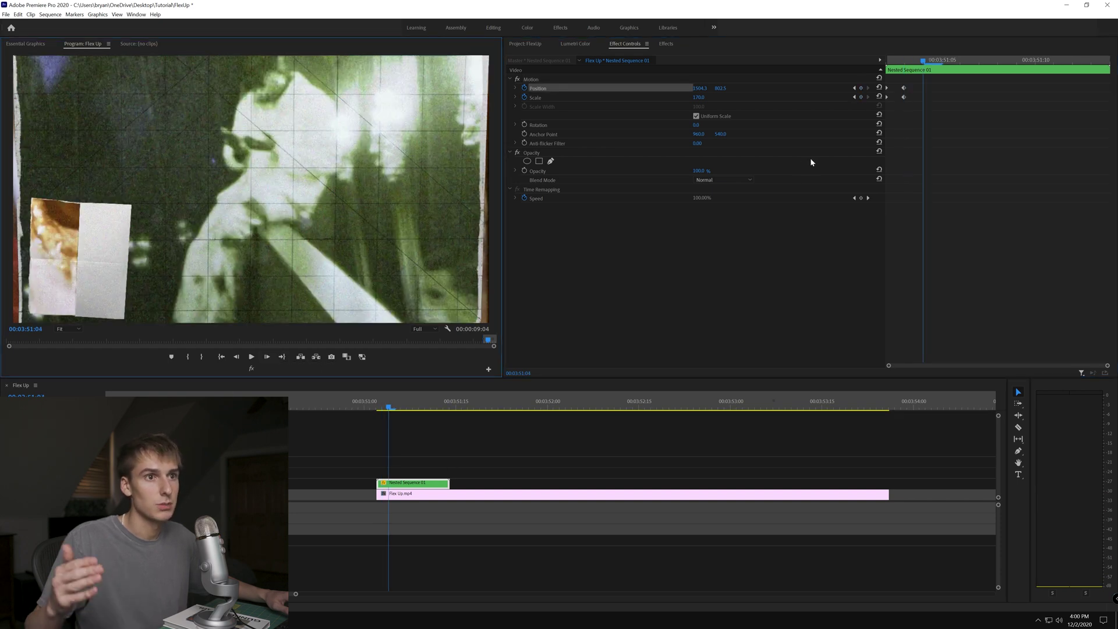
left_click_drag(702, 98, 689, 98)
left_click(611, 79)
left_click_drag(400, 138, 383, 139)
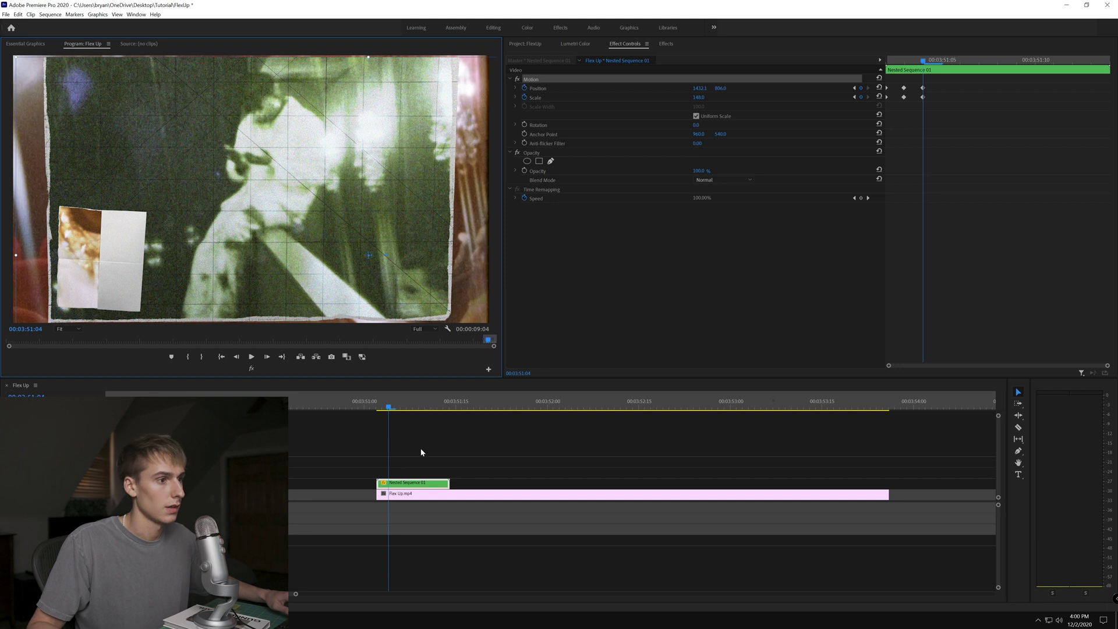
- Add holding position and scale keyframes at 00:03:51:05 and advance to 00:03:51:06
key("Right")
left_click(860, 98)
left_click(861, 88)
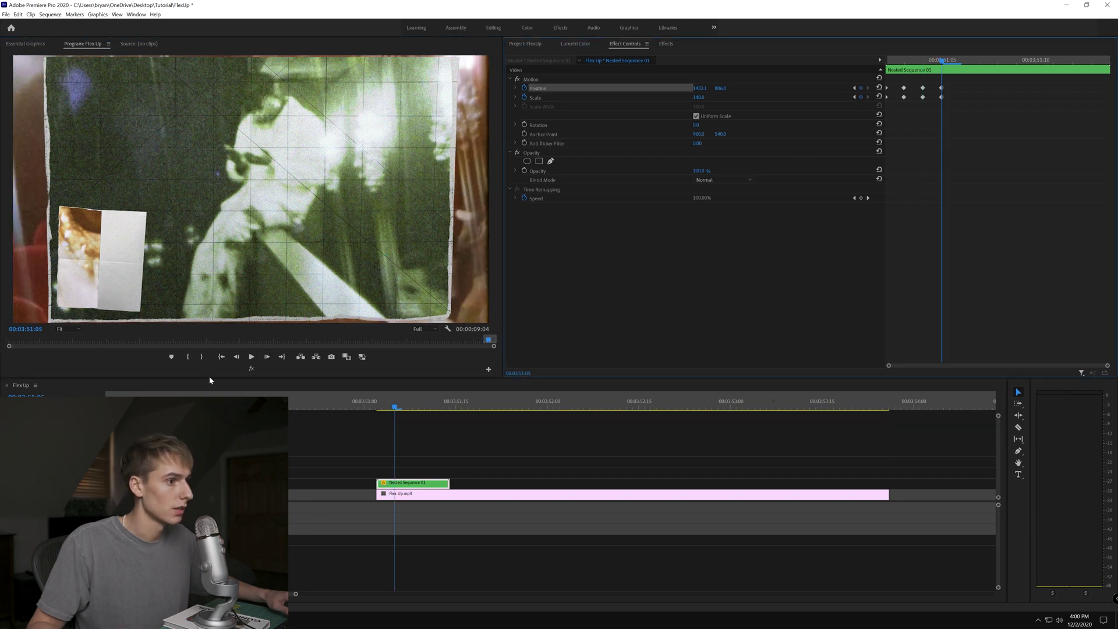
left_click(266, 356)
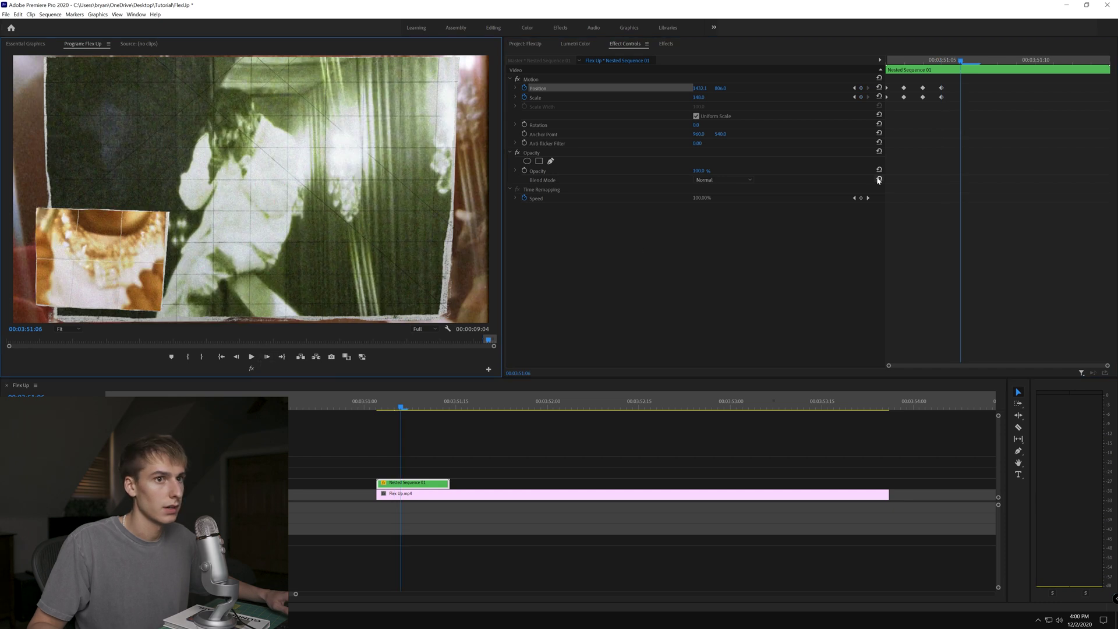
left_click(879, 97)
left_click(879, 87)
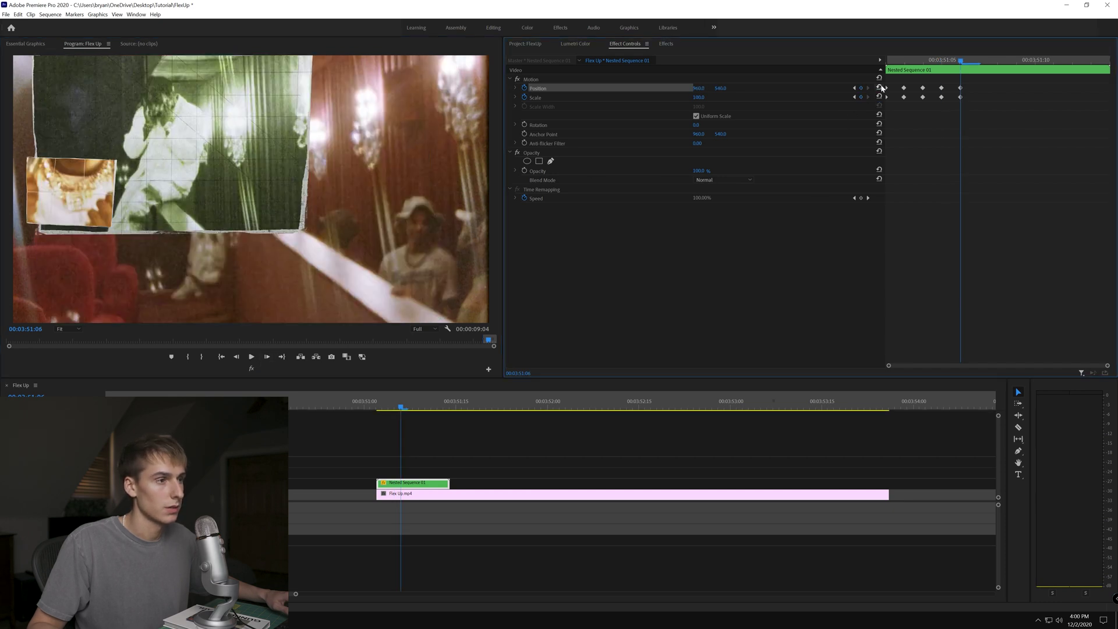
left_click_drag(391, 405, 400, 410)
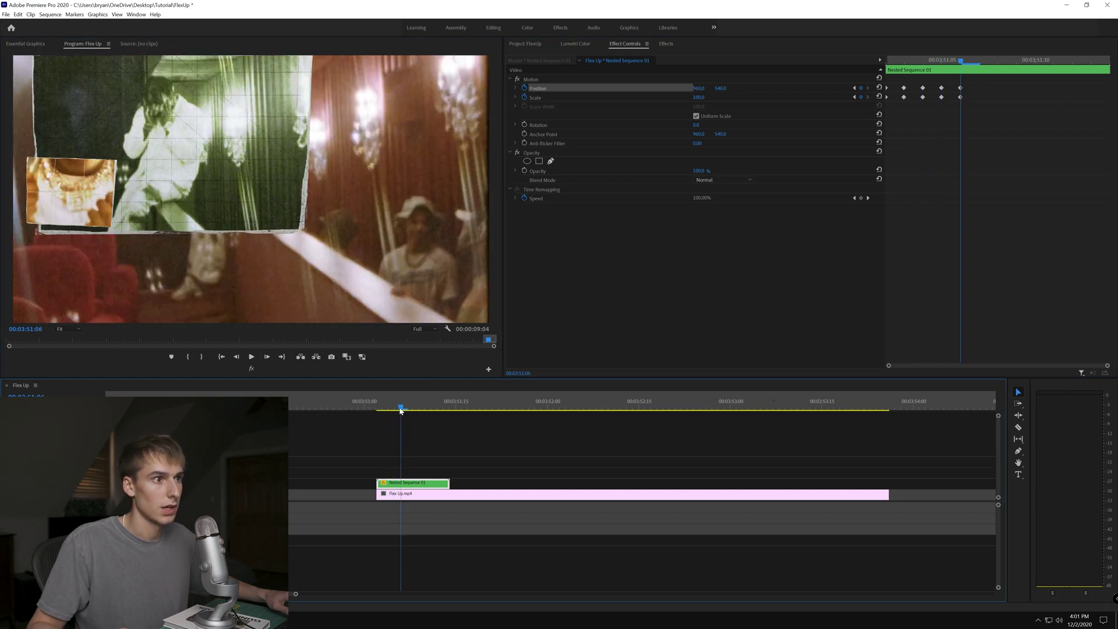
left_click_drag(699, 98, 699, 98)
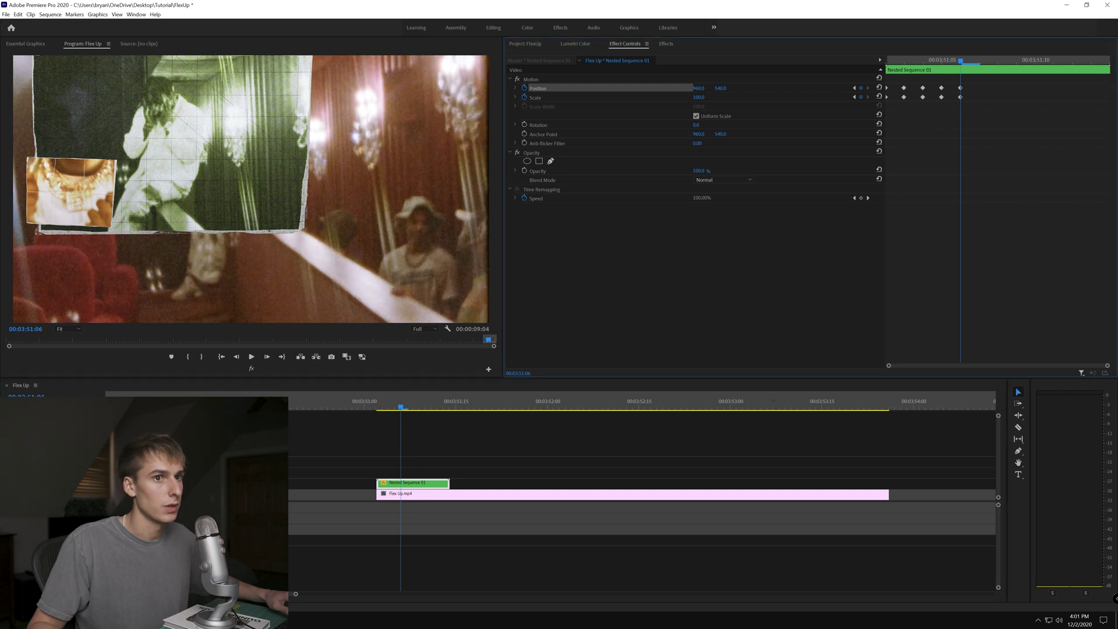
key("ctrl+z")
key("ctrl+z")
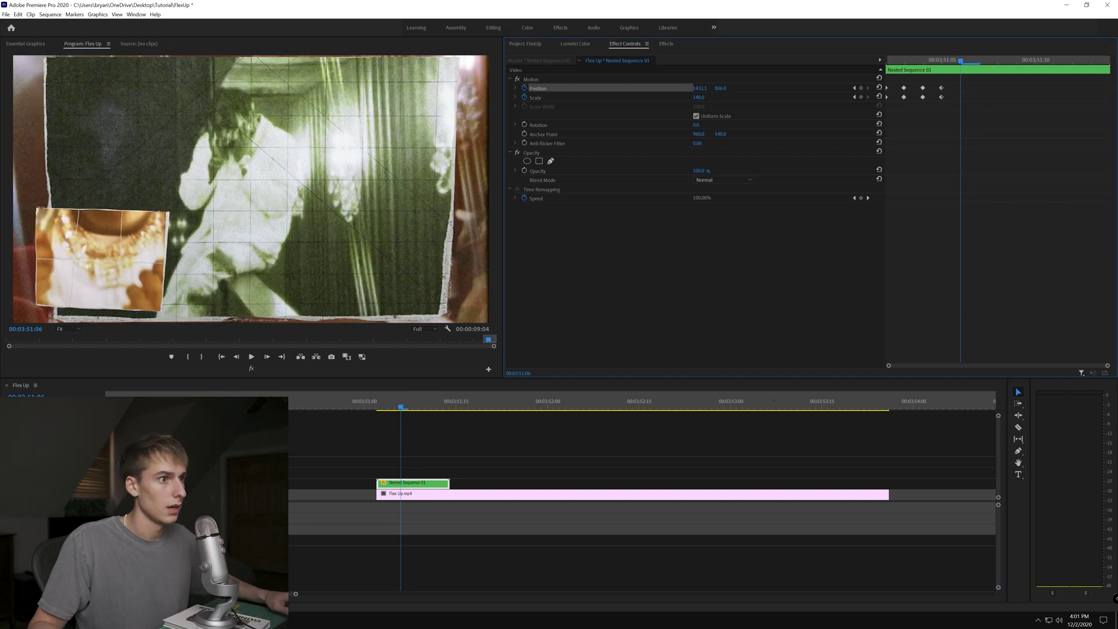
- Set scale to about 131 and position to about 1246, 720 at 00:03:51:06, and hold both with keyframes at 00:03:51:07
left_click_drag(699, 96, 695, 96)
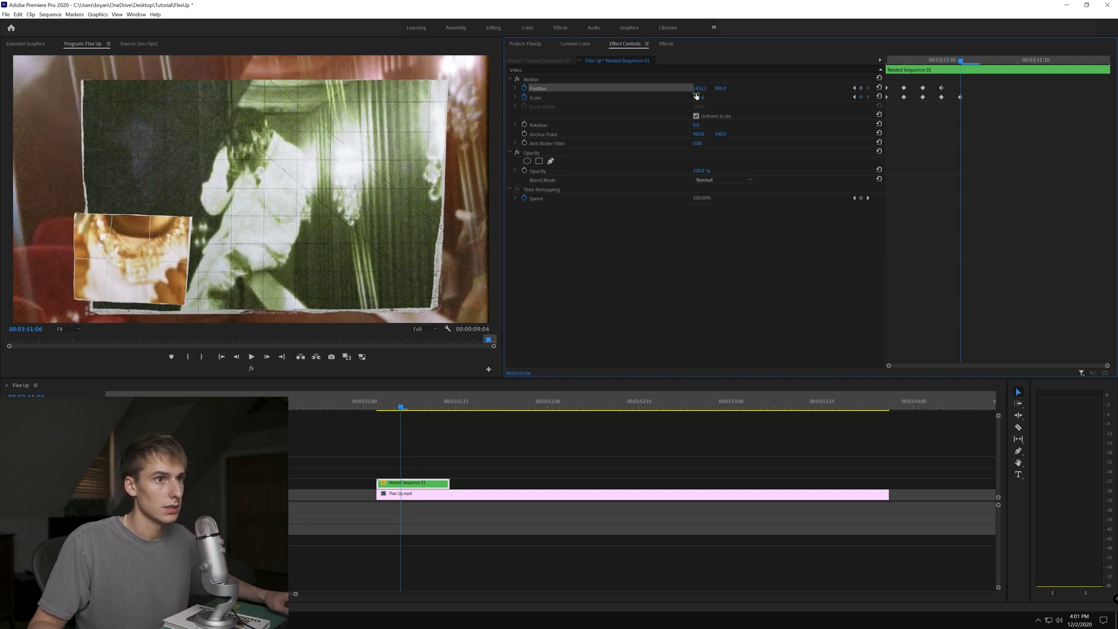
left_click(537, 81)
left_click_drag(364, 173, 319, 154)
key("Right")
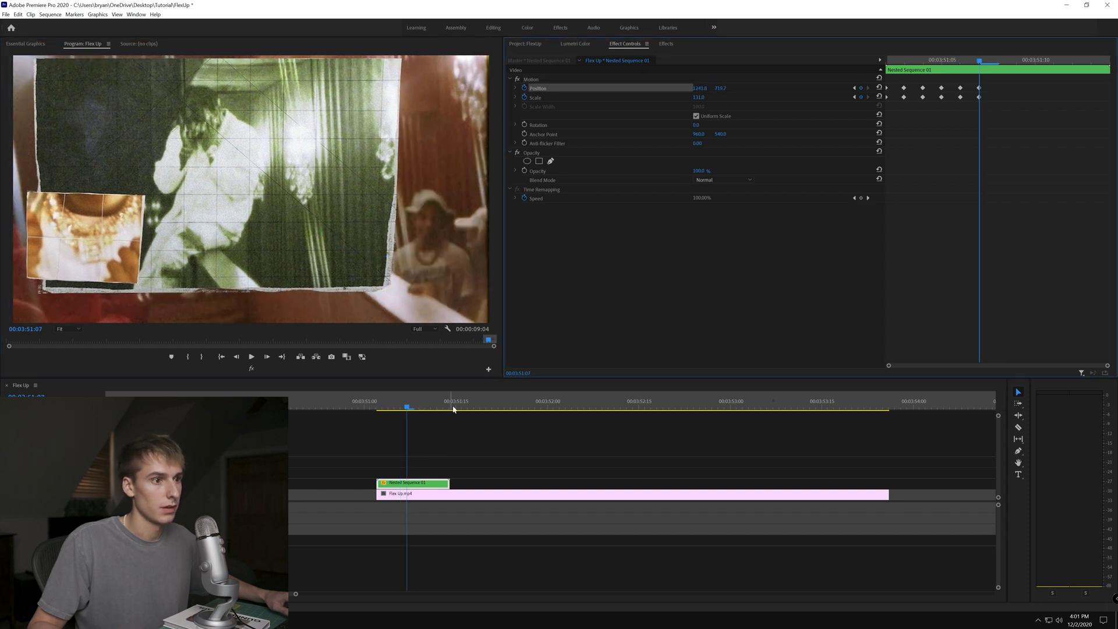
- Reset the nested clip's scale and position to default at 00:03:51:08, and hold them with keyframes at 00:03:51:09
left_click(267, 357)
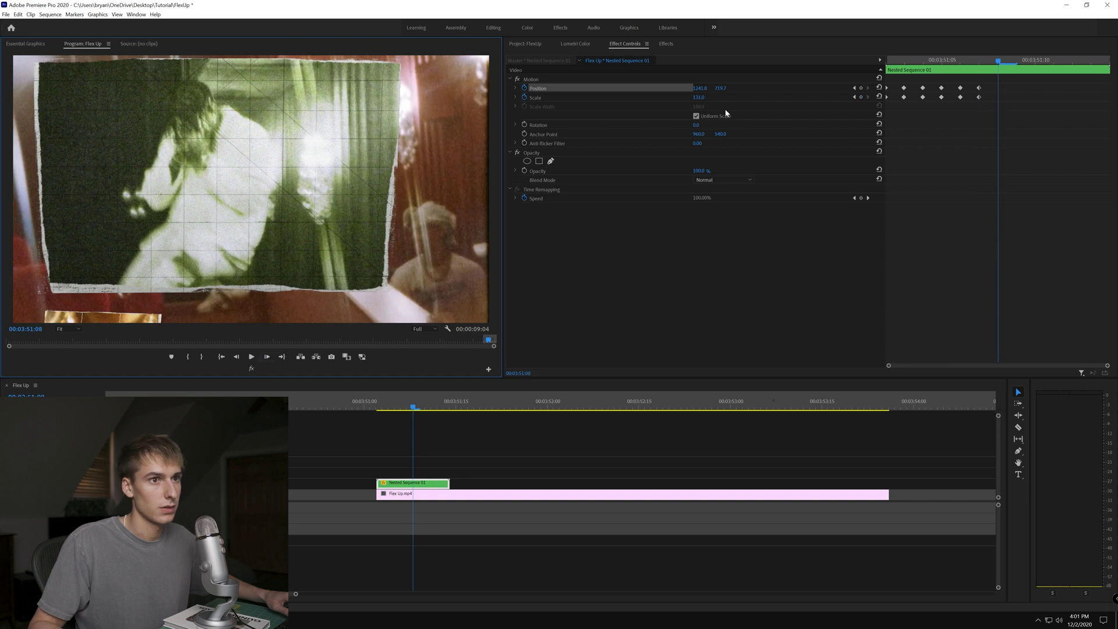
left_click(880, 97)
left_click(880, 88)
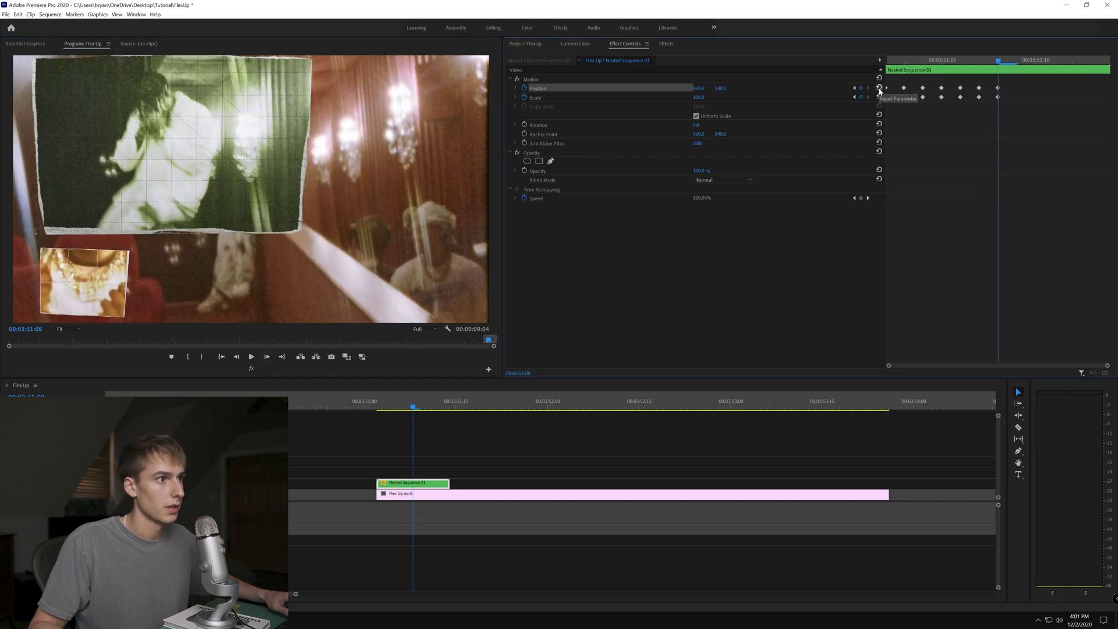
key("Right")
left_click(861, 98)
left_click(860, 88)
- At 00:03:51:10, set the nested clip's horizontal position to 1067 and add a scale keyframe
key("Right")
left_click_drag(701, 87, 764, 88)
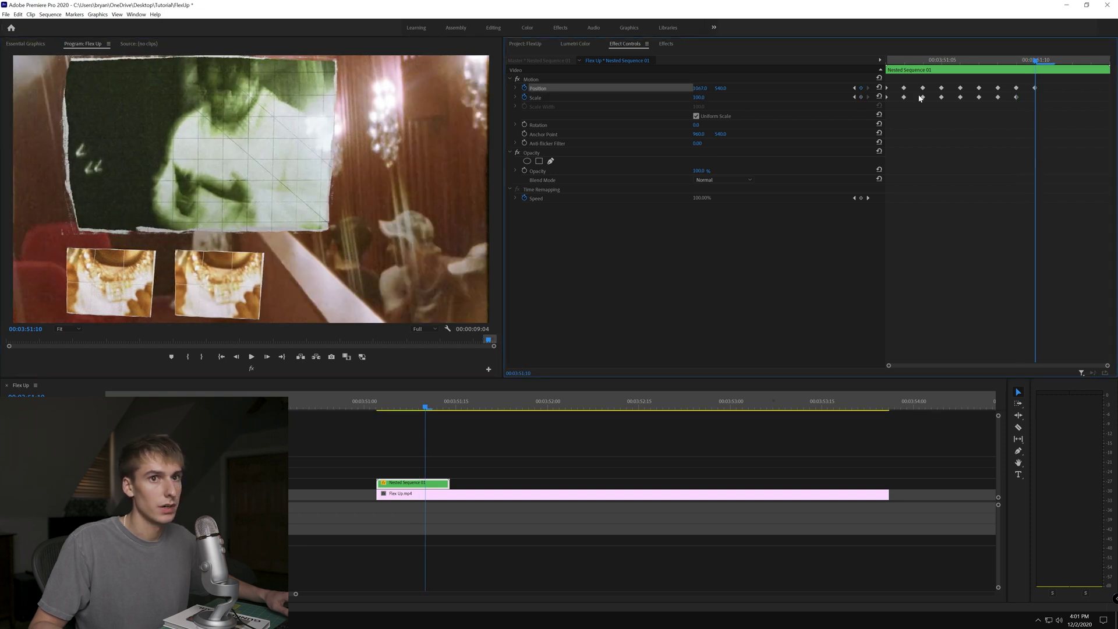
left_click(860, 97)
- Hold position and scale with keyframes at 00:03:51:11, and change the nested clip's horizontal position at 00:03:51:12
left_click(266, 357)
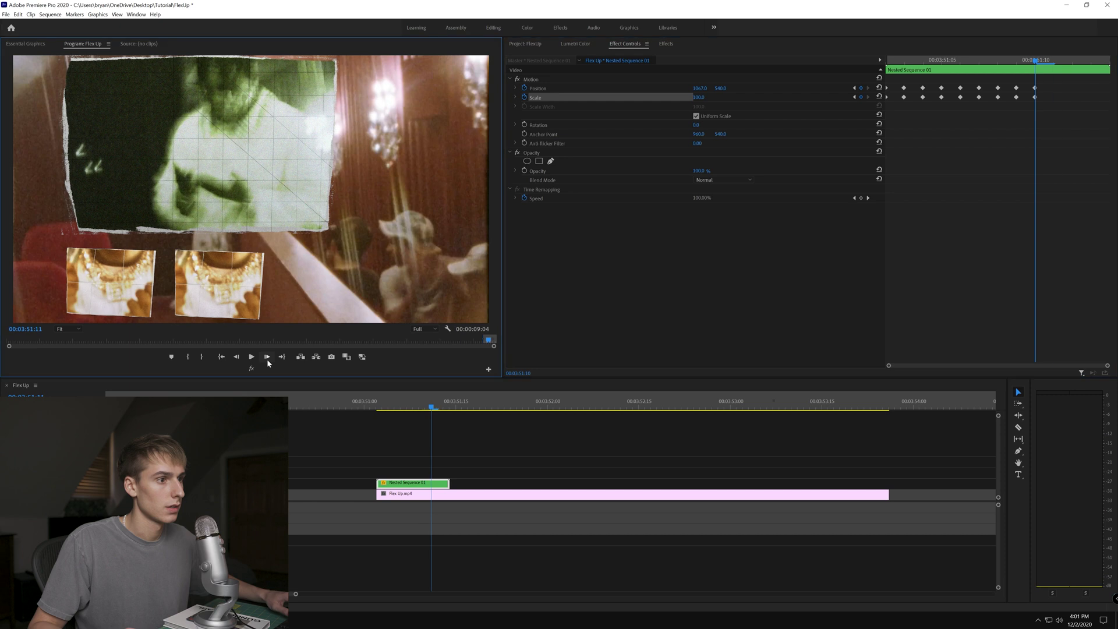
left_click(860, 98)
left_click(861, 87)
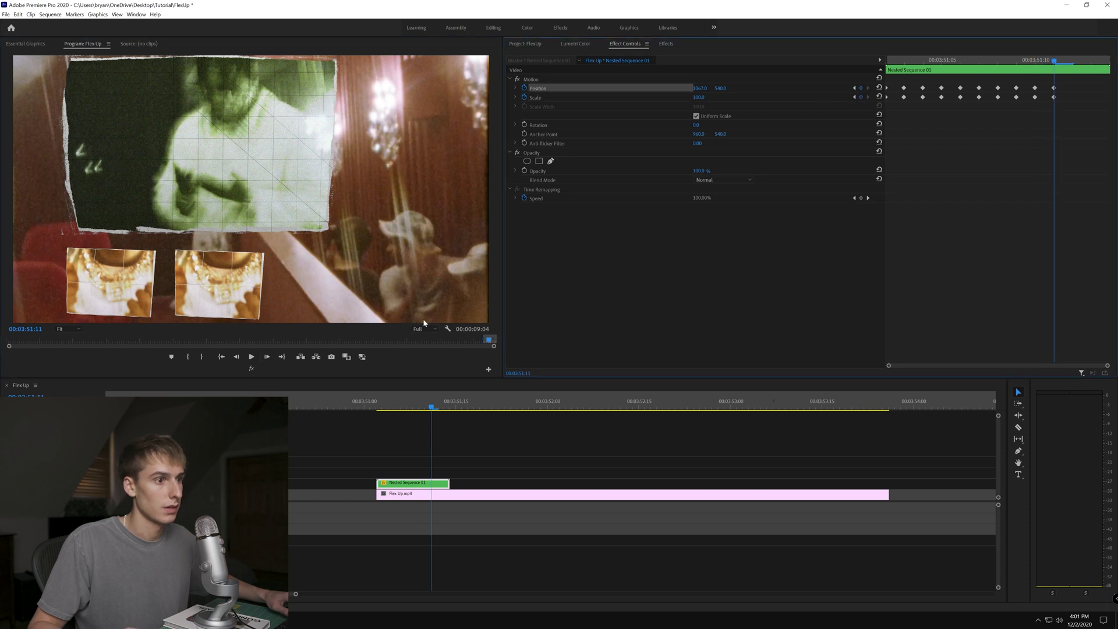
left_click(267, 356)
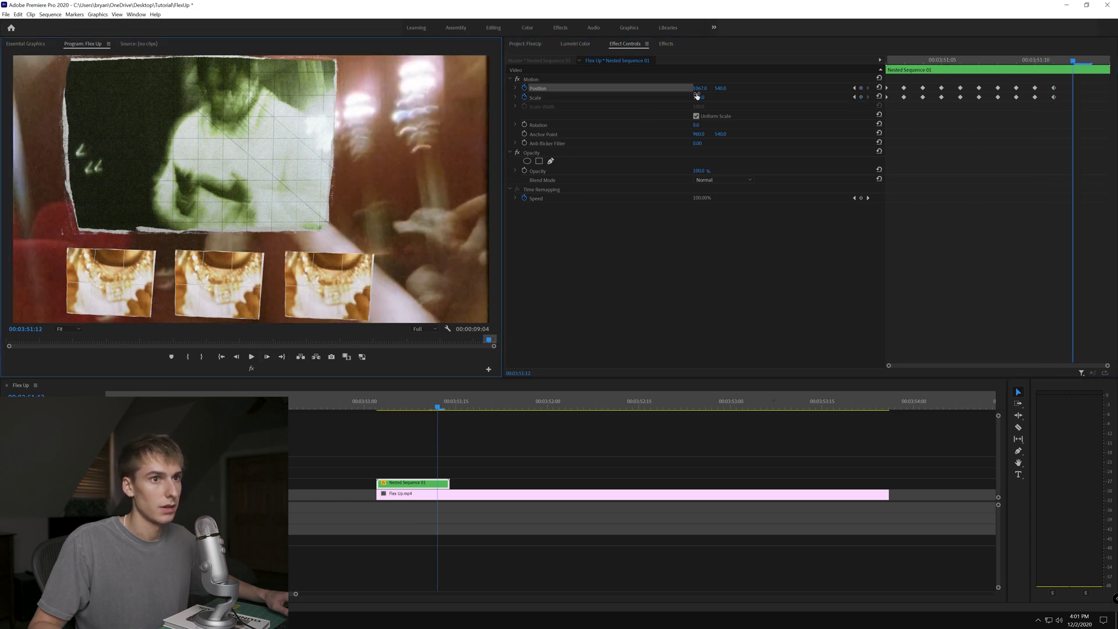
left_click_drag(700, 87, 934, 96)
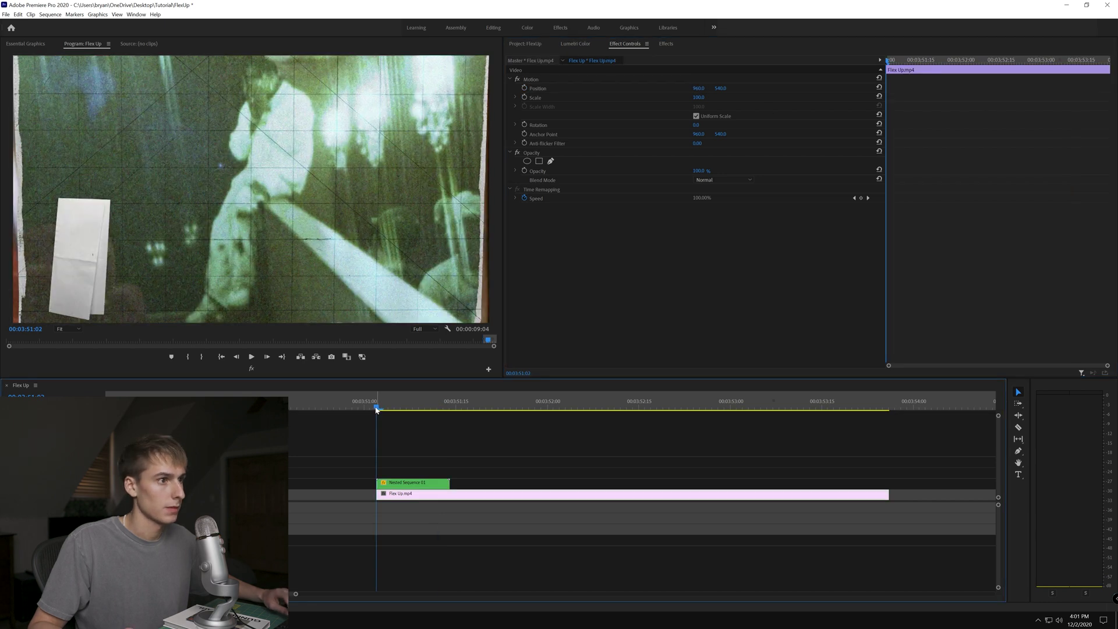
- Play back the keyframed paper animation from 00:03:51:02 several times and scrub through it to 00:03:51:14
key("space")
left_click(375, 408)
key("space")
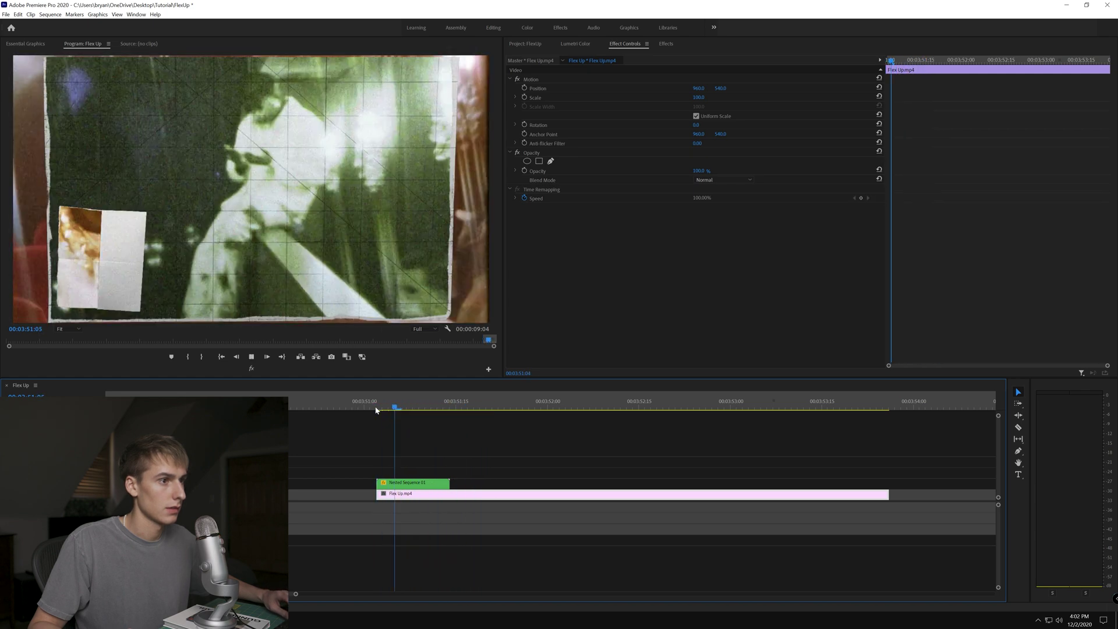
mouse_move(375, 409)
left_mouse_down()
mouse_move(442, 419)
mouse_move(377, 416)
left_mouse_up()
key("space")
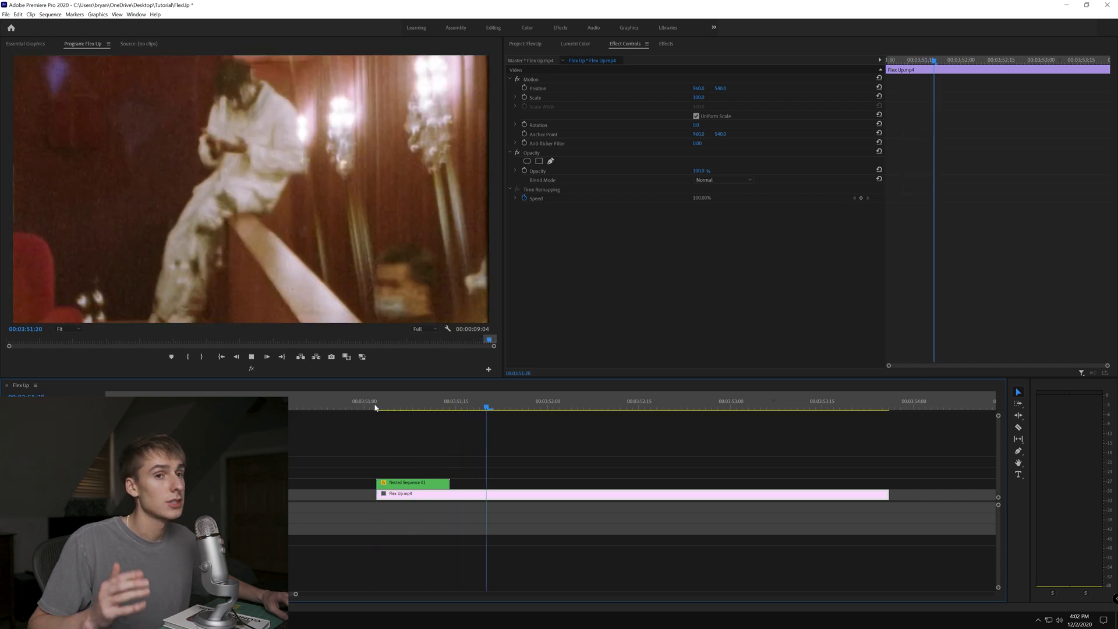
left_click(375, 408)
key("space")
left_click(376, 408)
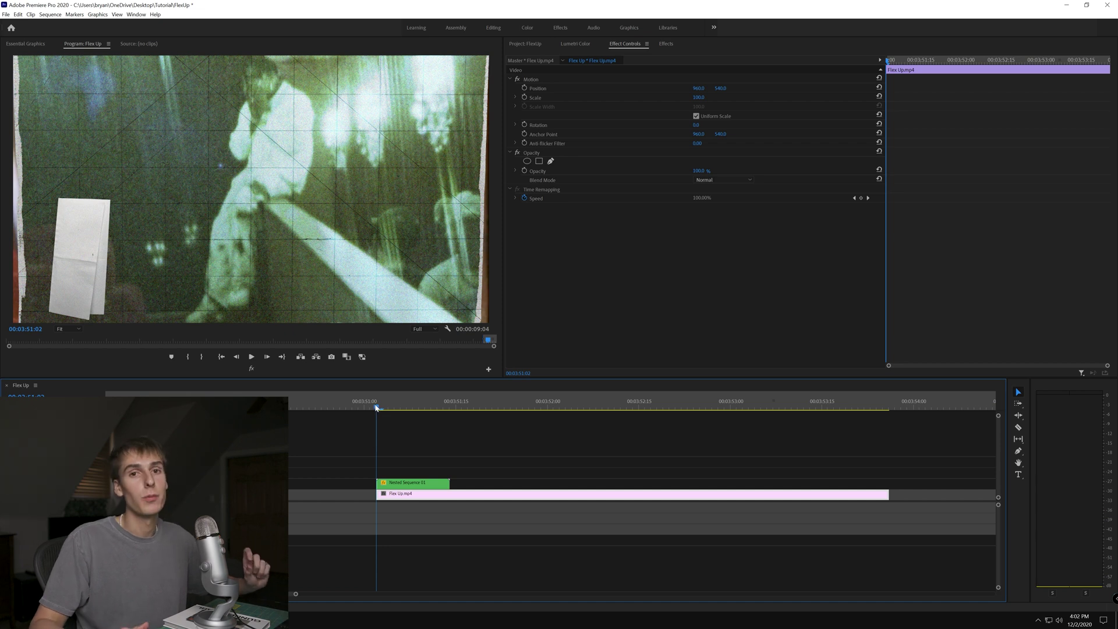
left_click_drag(375, 408, 446, 411)
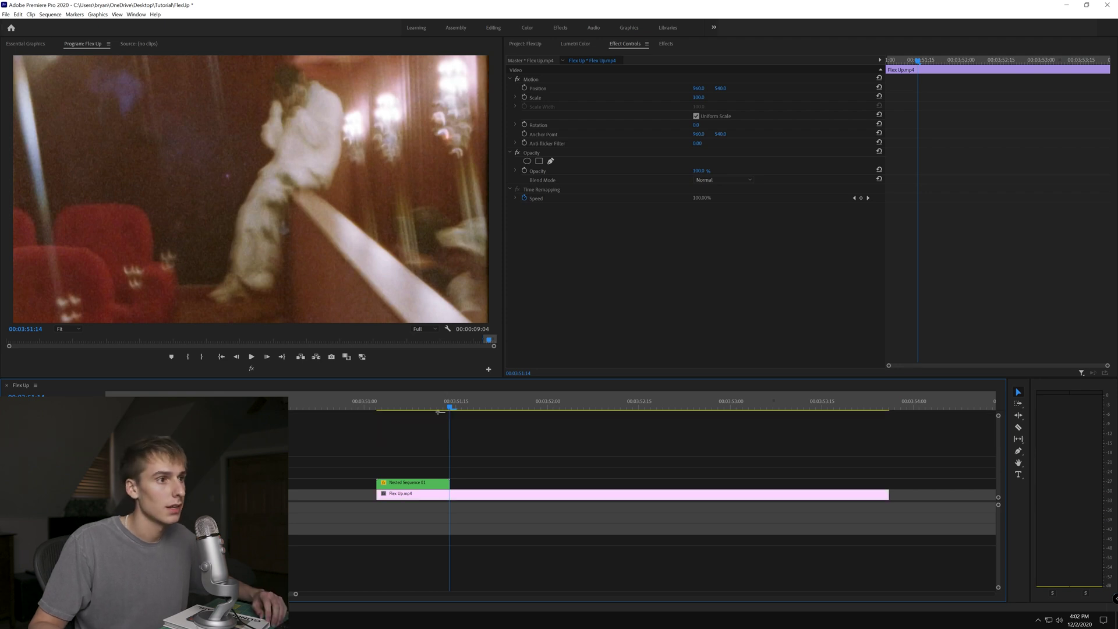
- Open the nested sequence to inspect it and return to the Flex Up sequence
double_click(405, 484)
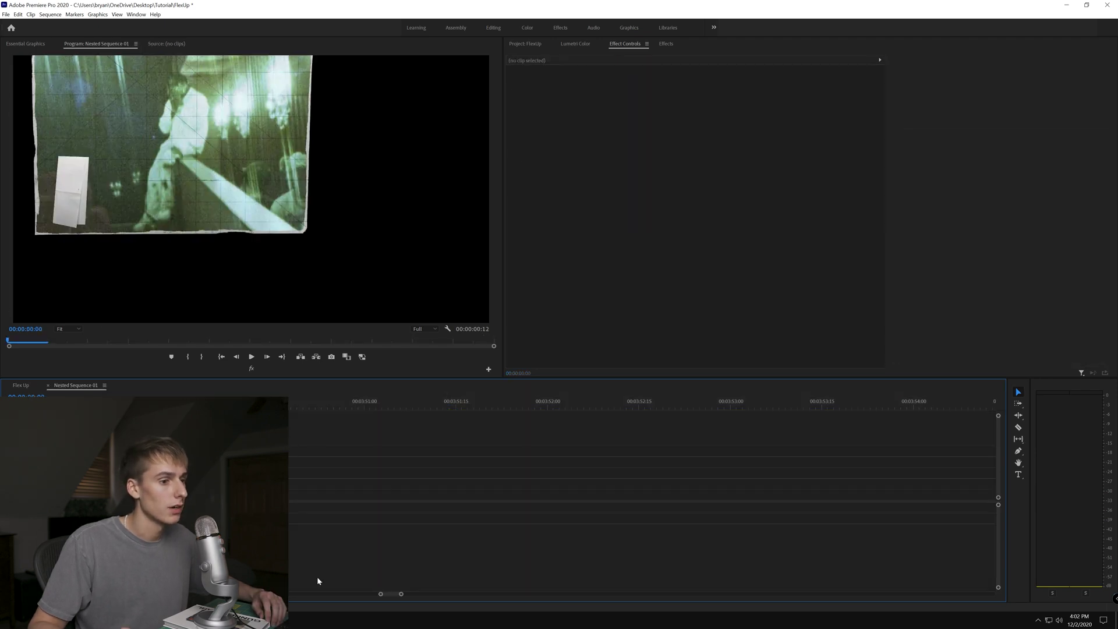
left_click_drag(381, 595, 117, 594)
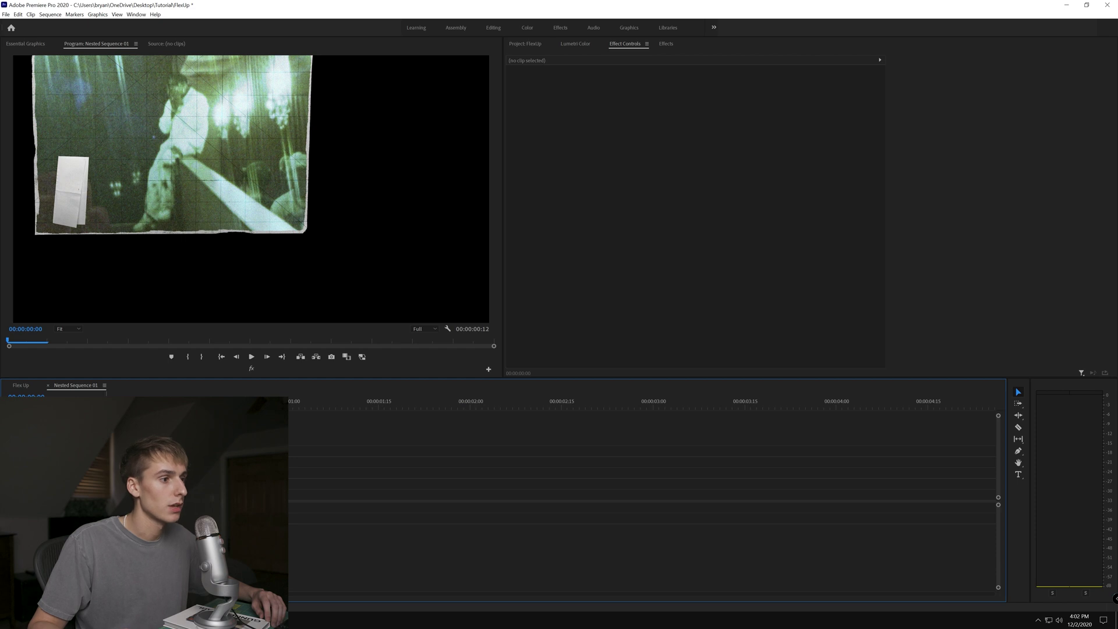
key("space")
left_click(20, 385)
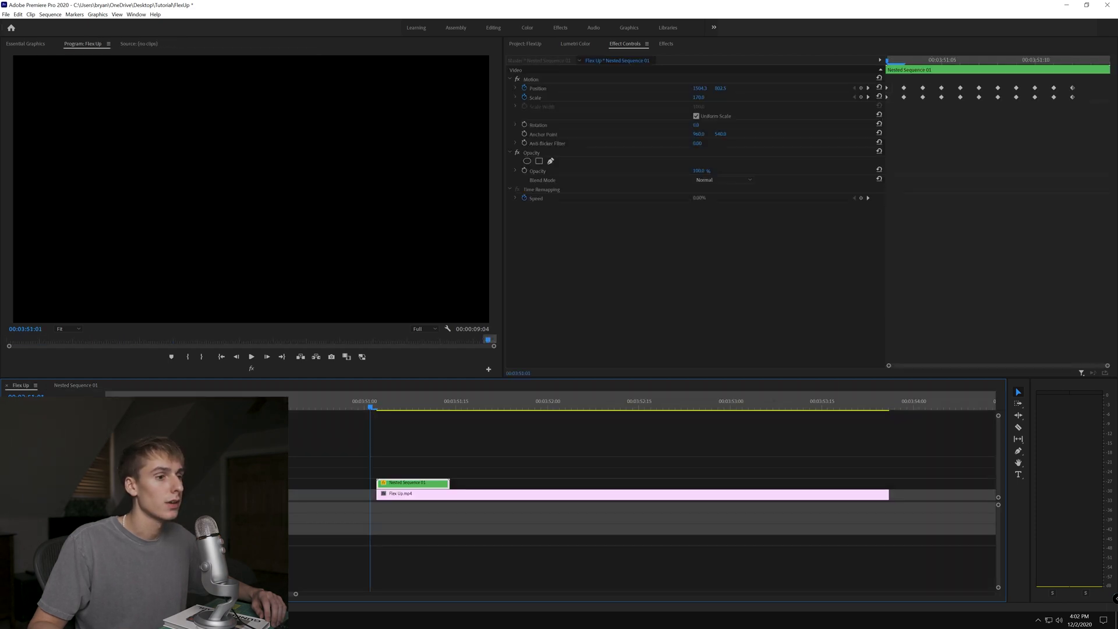
- Replay the Flex Up timeline from 00:03:51:02 to check the paper animation over the footage
left_click(379, 407)
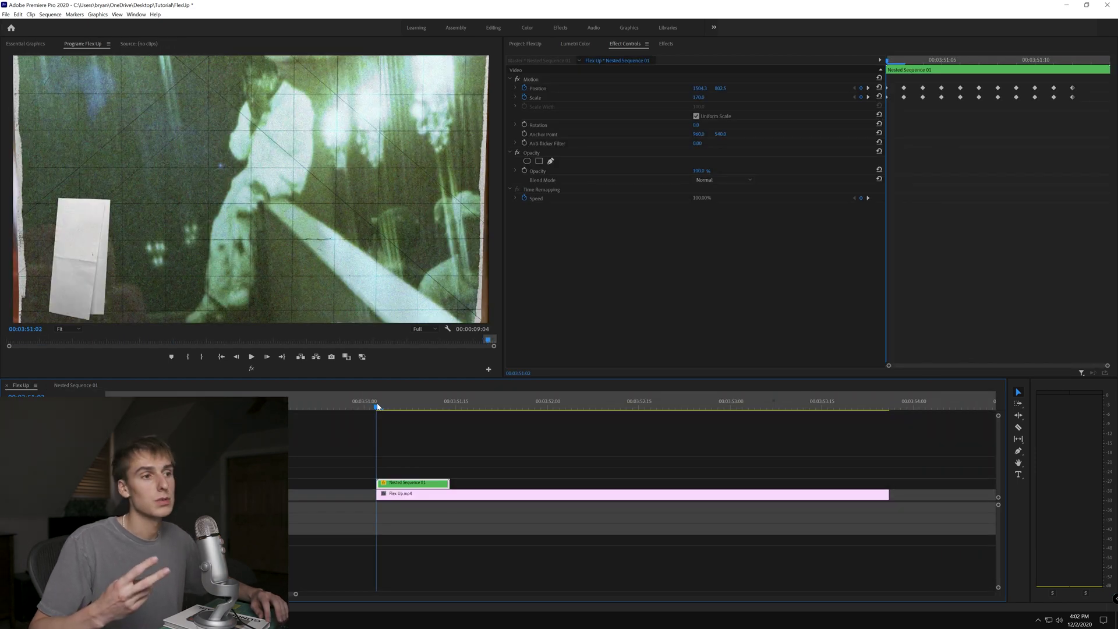
key("space")
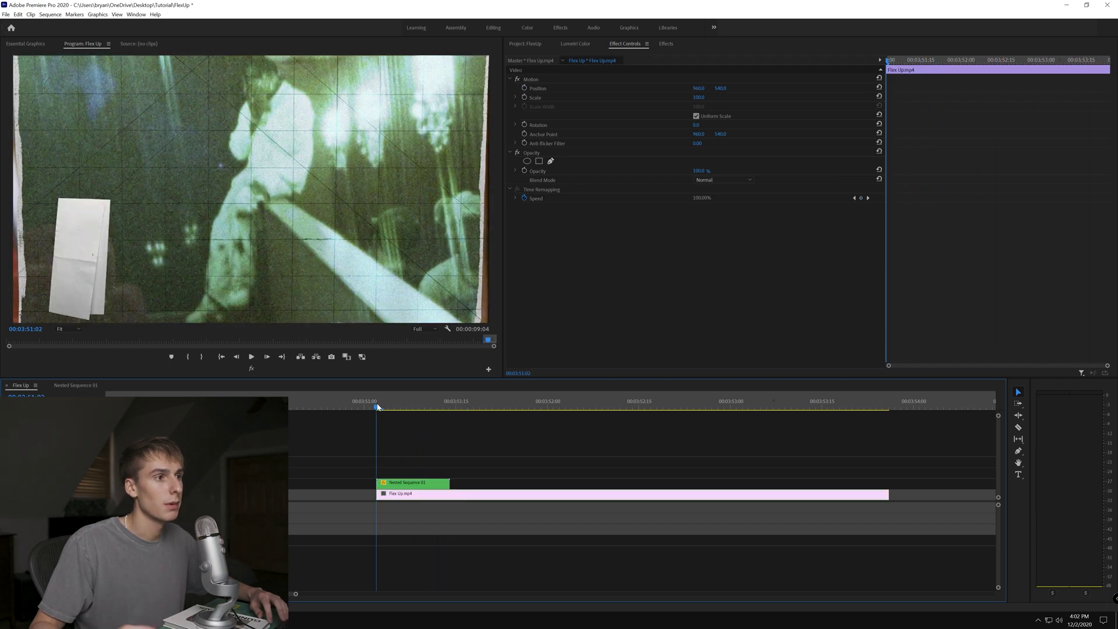
key("space")
left_click(377, 405)
key("space")
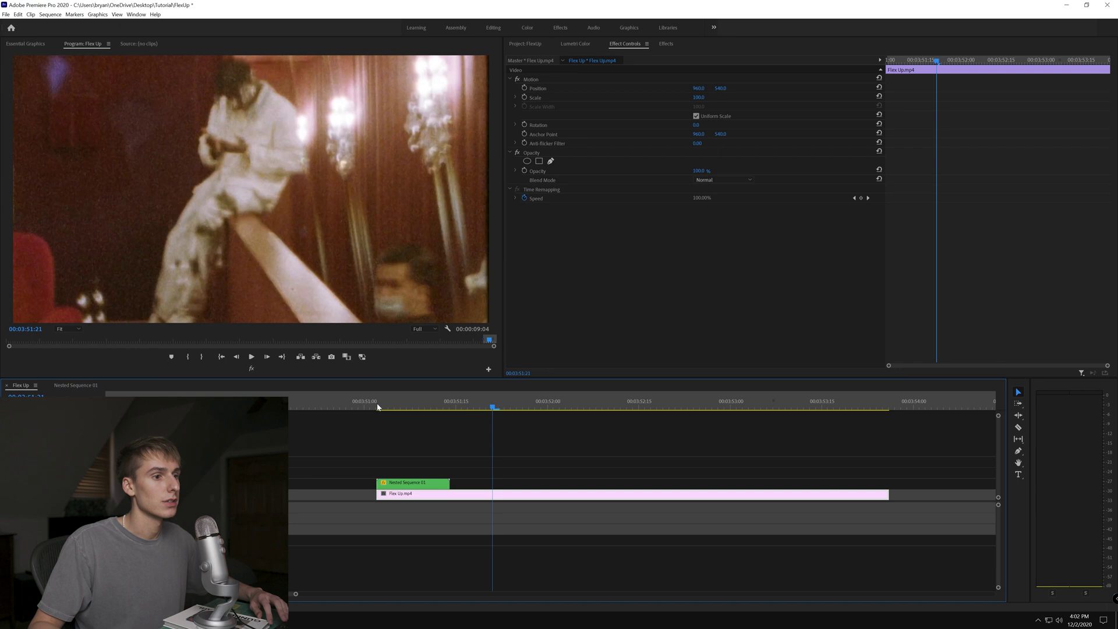
key("space")
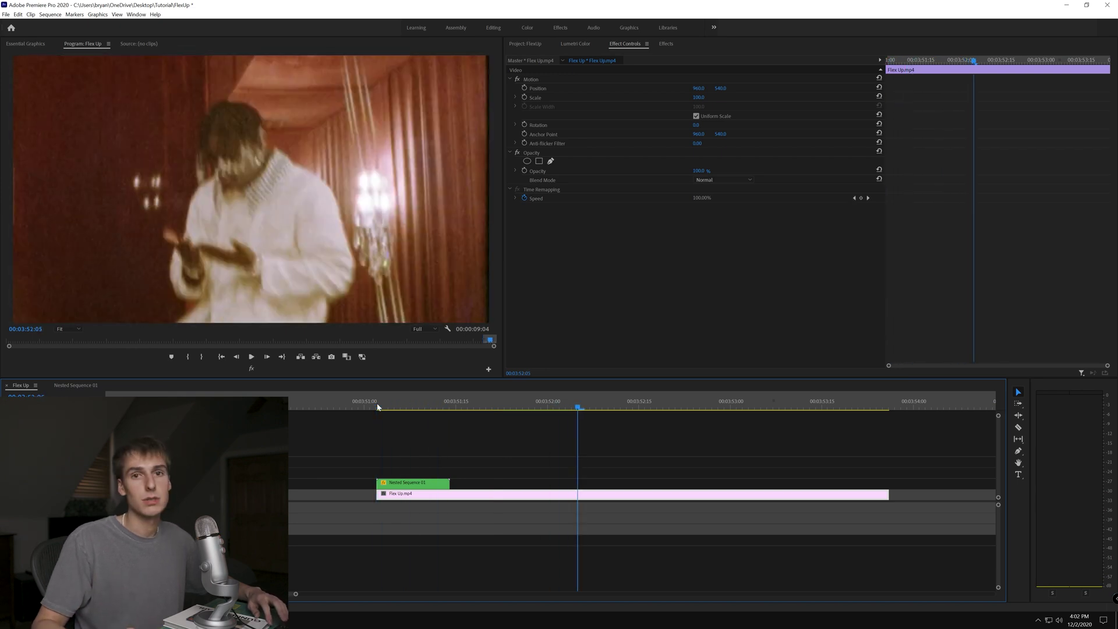
left_click(377, 405)
key("space")
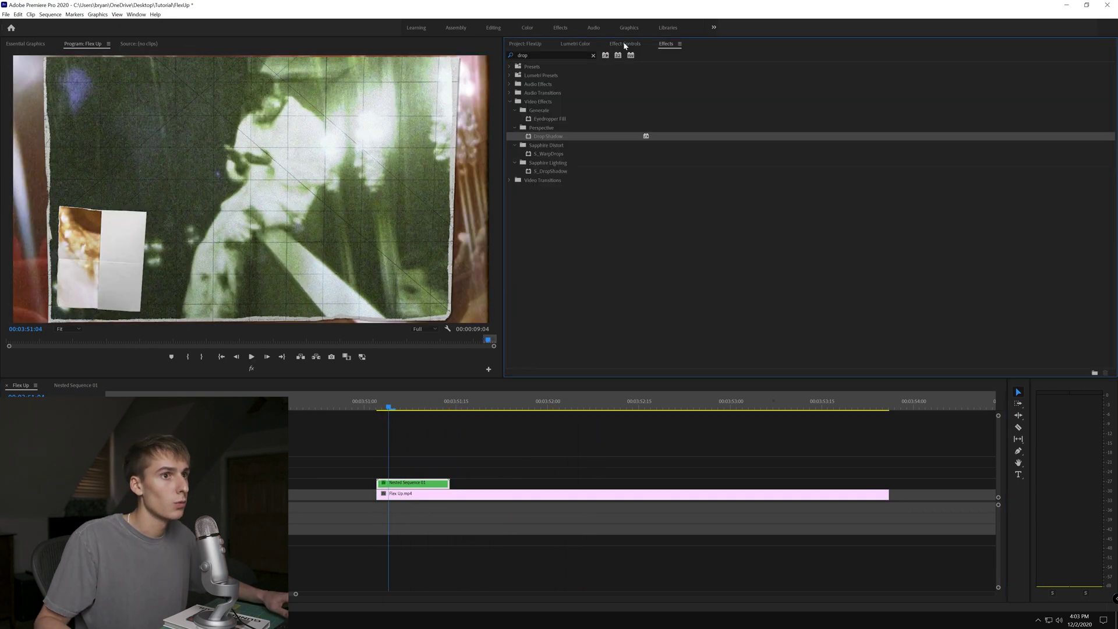
- Review the nested clip's Drop Shadow settings and its frames up to 00:03:51:11, and open the nested sequence
left_click(624, 46)
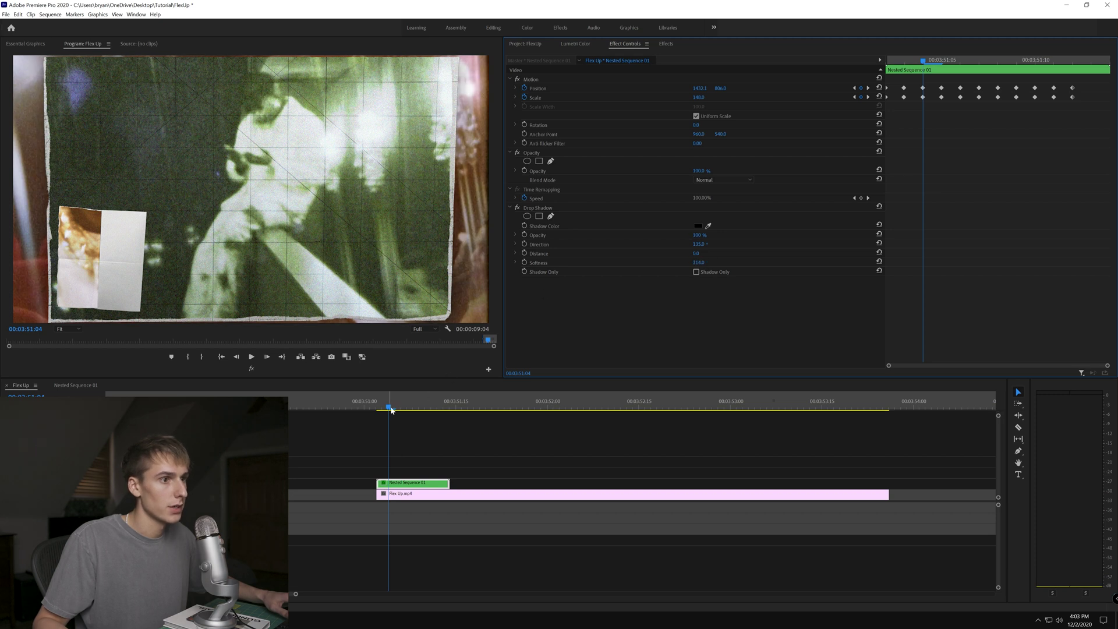
left_click_drag(391, 410, 433, 407)
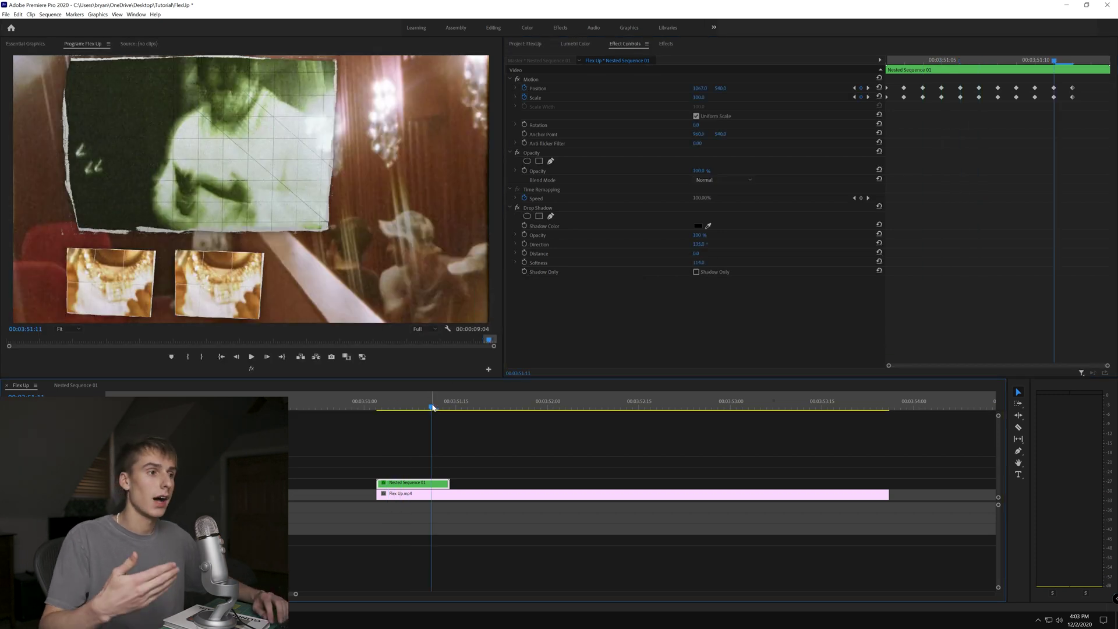
double_click(397, 483)
key("space")
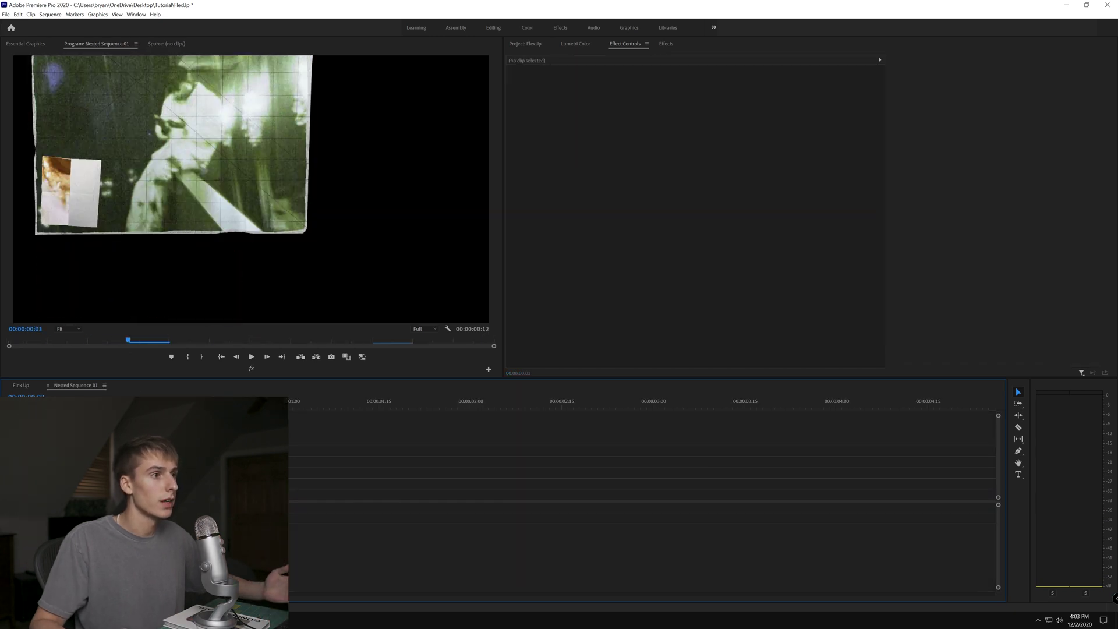